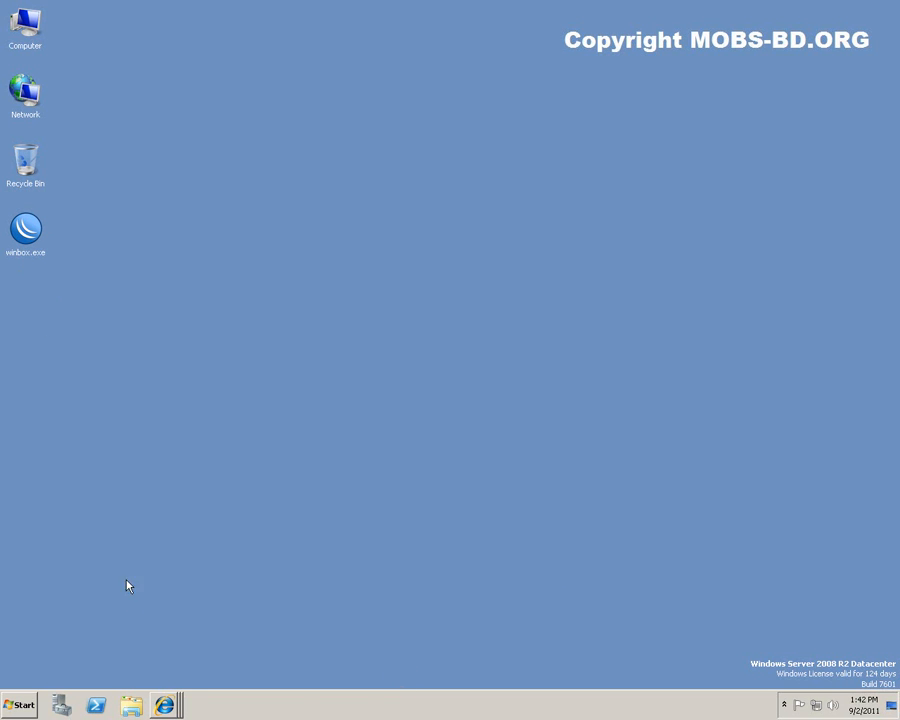
# Open the router's web page at 122.144.11.169 in the browser and log in to webbox as snmp with the account password
pyautogui.moveTo(164, 705)
pyautogui.click(137, 655)
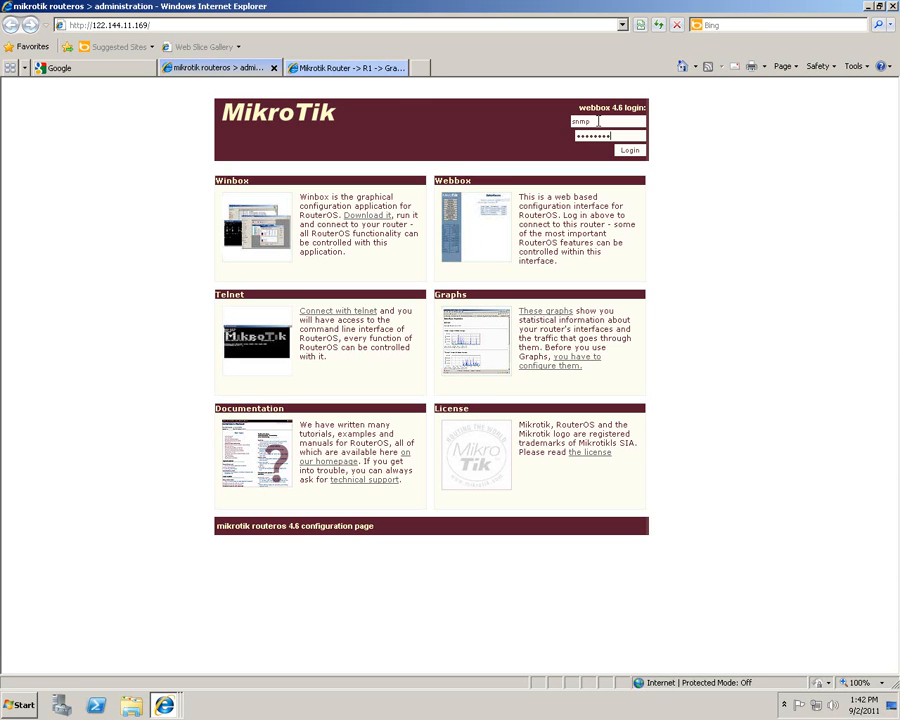
pyautogui.press('Return')
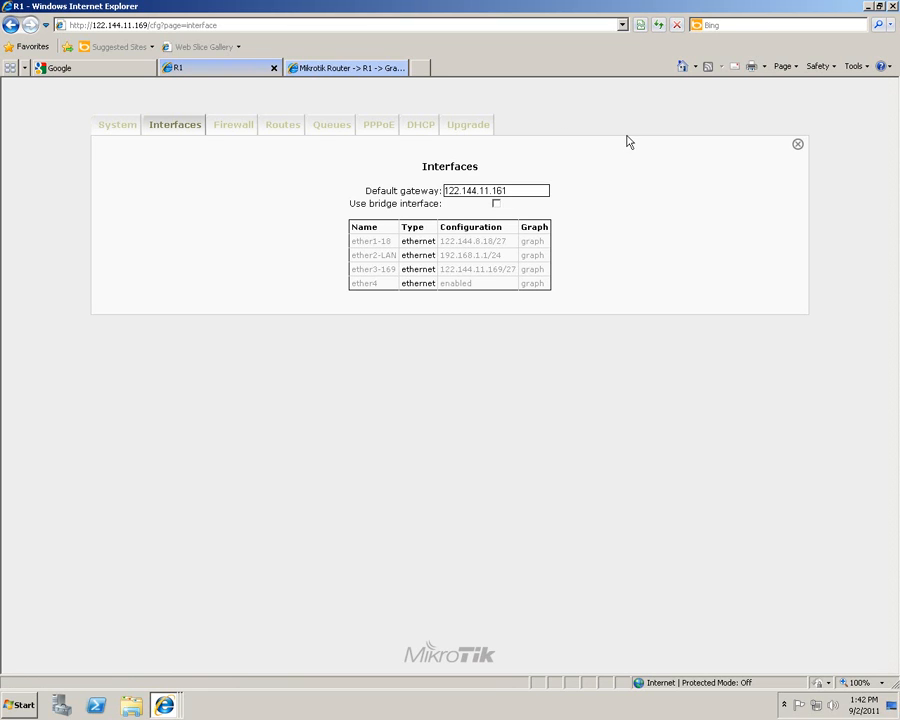
# Review the router's System, Interfaces, Firewall and Routes settings in webbox
pyautogui.click(117, 132)
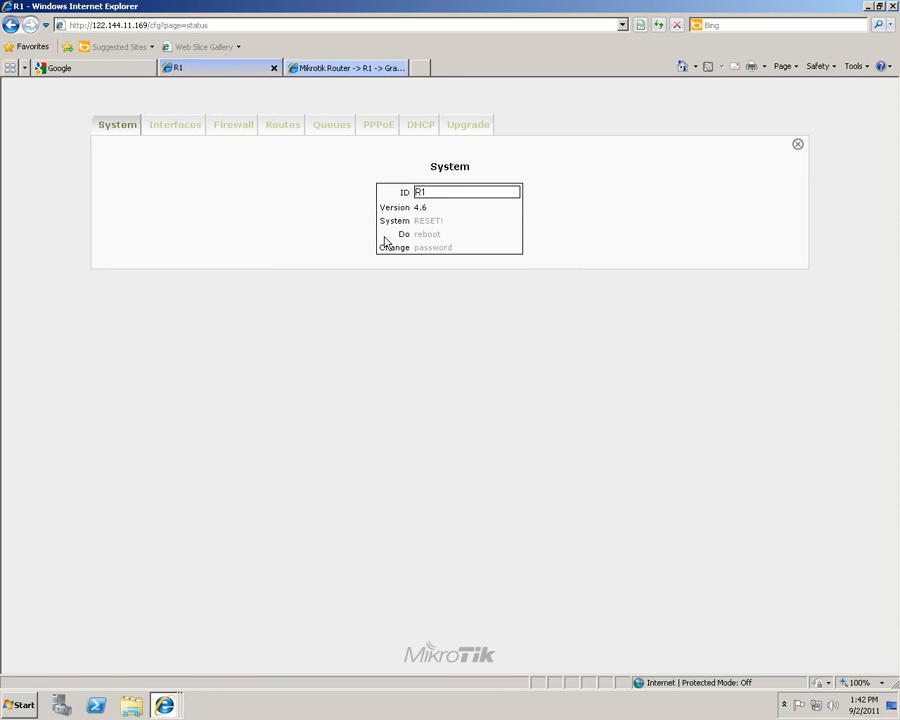
pyautogui.click(170, 126)
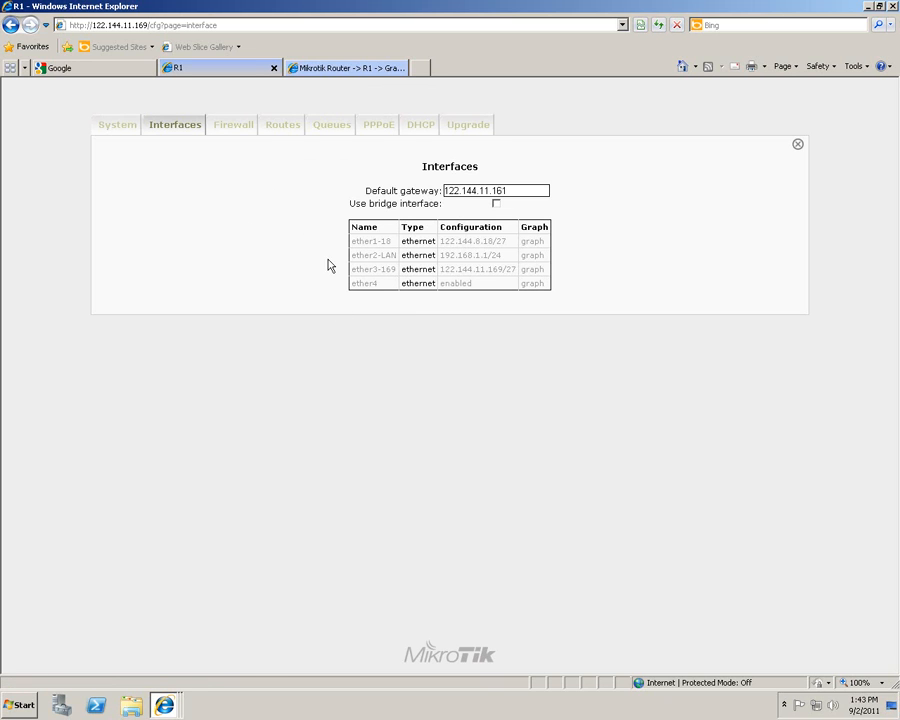
pyautogui.click(236, 131)
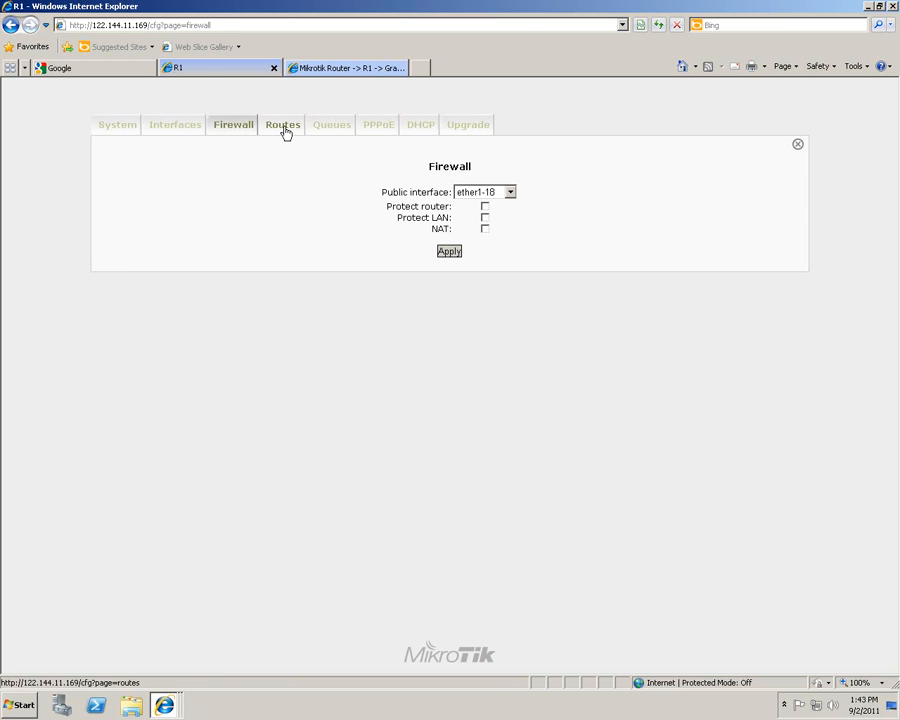
pyautogui.click(285, 130)
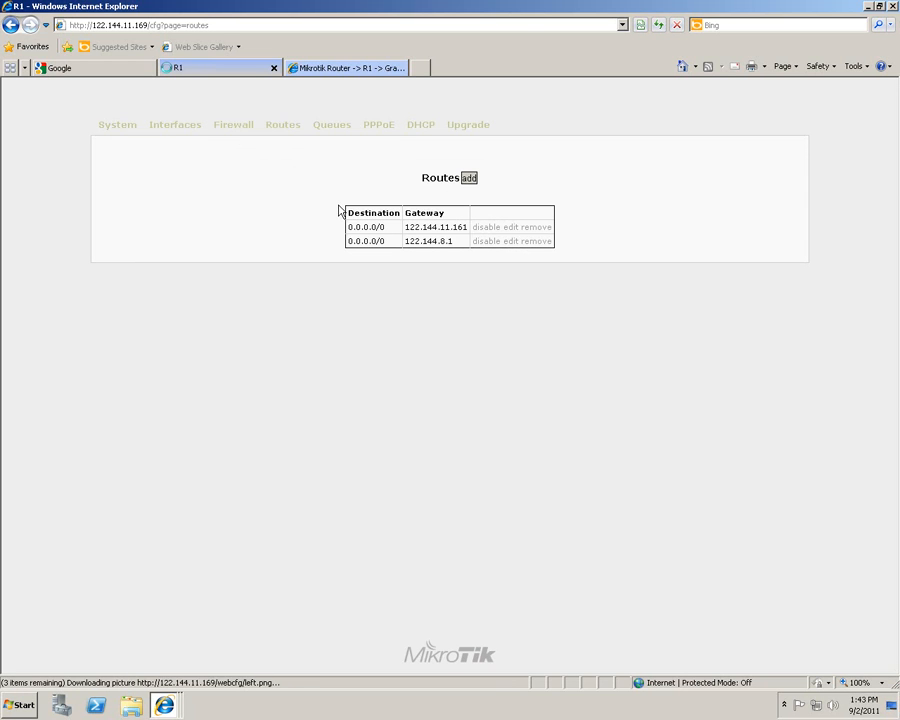
# Look through the router's Simple Queues list from beginning to end
pyautogui.click(333, 127)
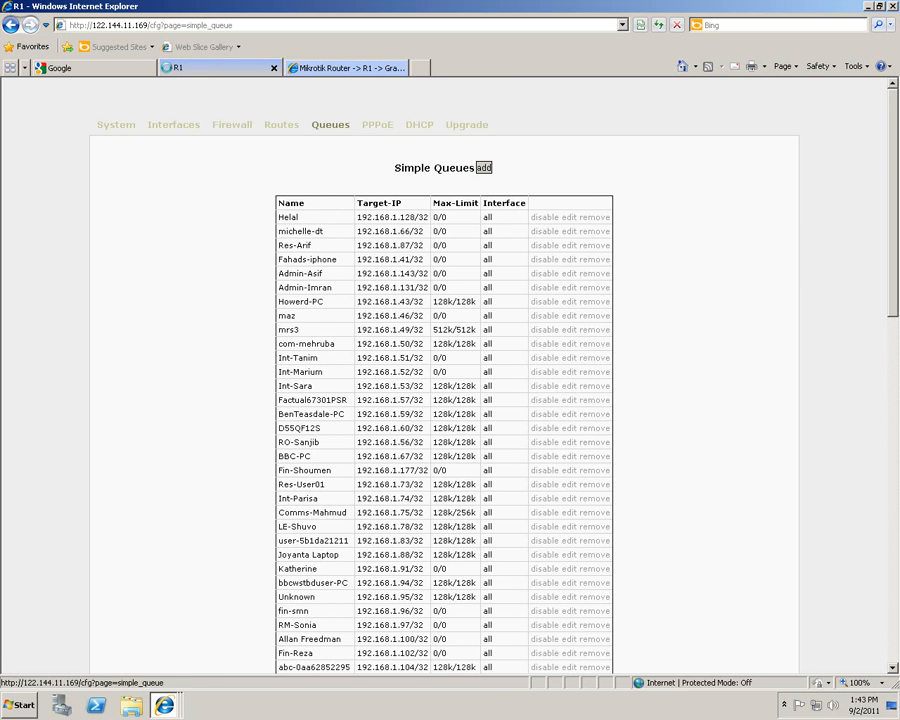
pyautogui.scroll(-15, 663, 208)
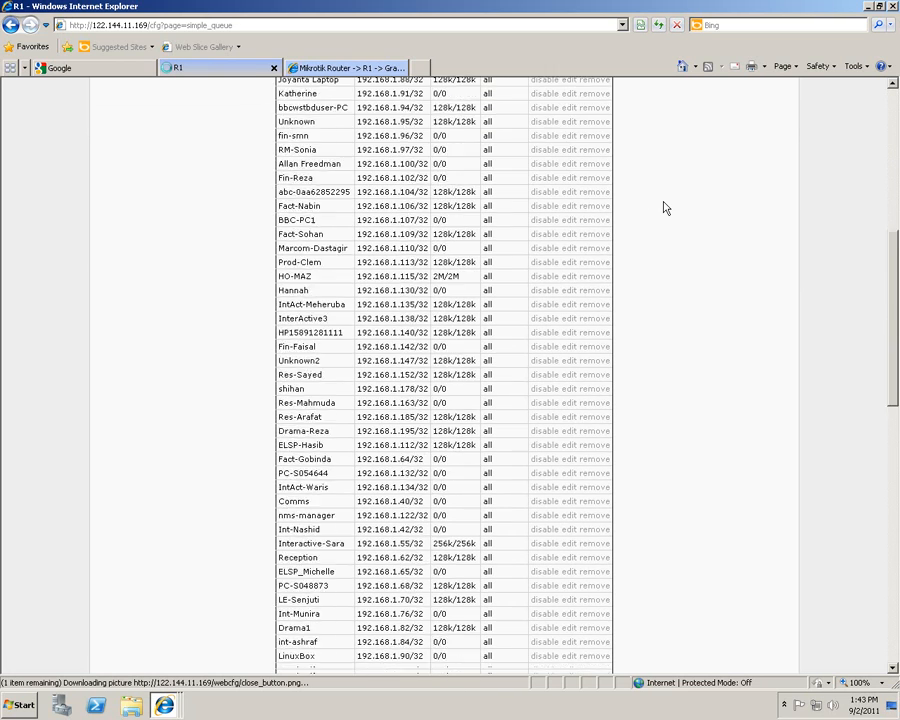
pyautogui.scroll(15, 663, 208)
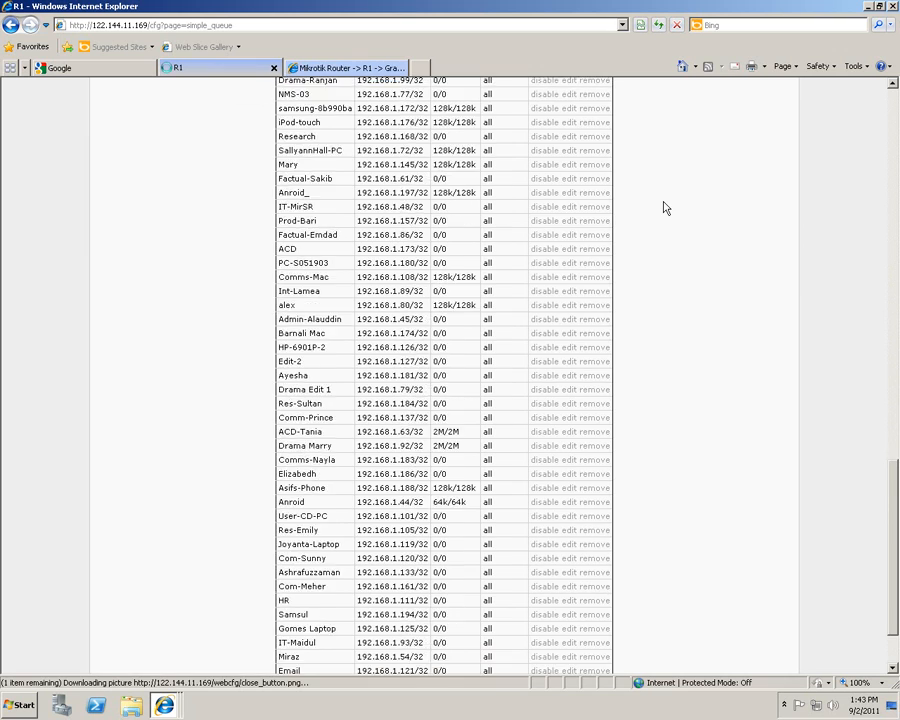
pyautogui.scroll(2, 663, 208)
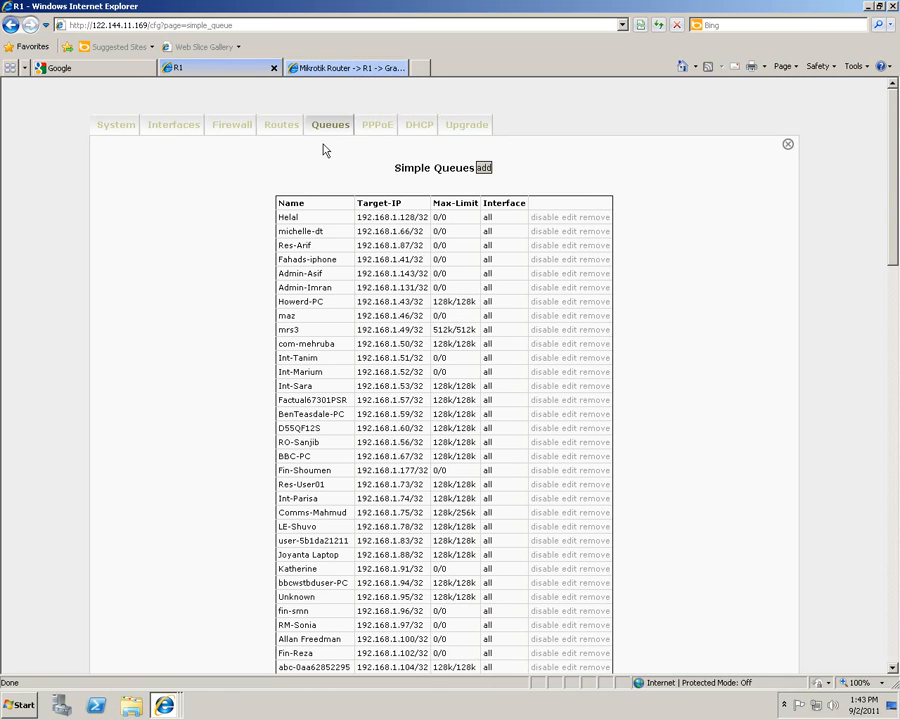
# Review the PPPoE client settings, the DHCP server settings with their leases, and the Upgrade page
pyautogui.click(368, 134)
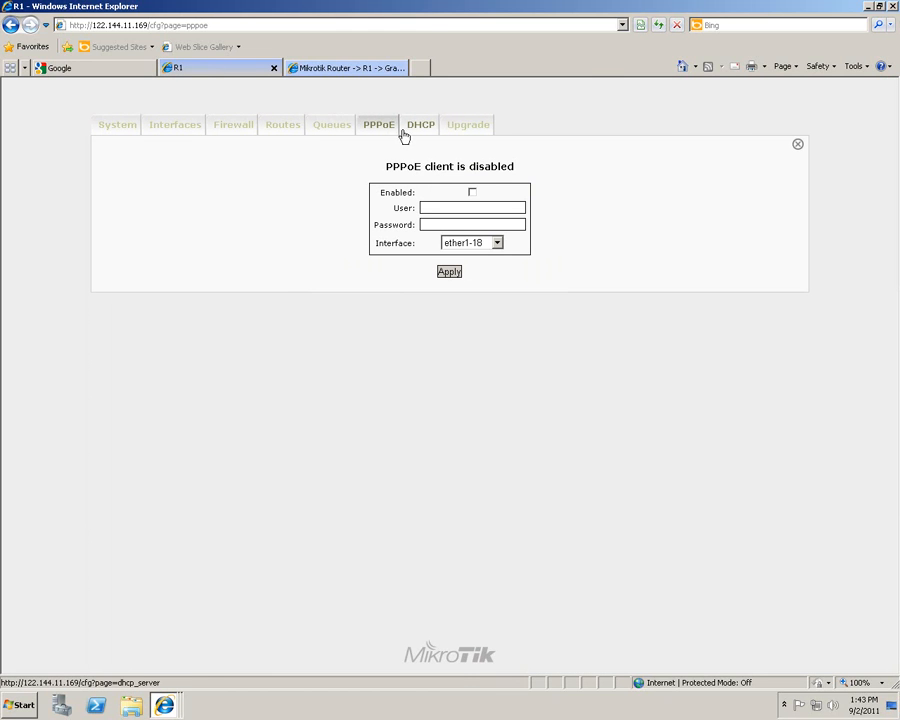
pyautogui.click(419, 134)
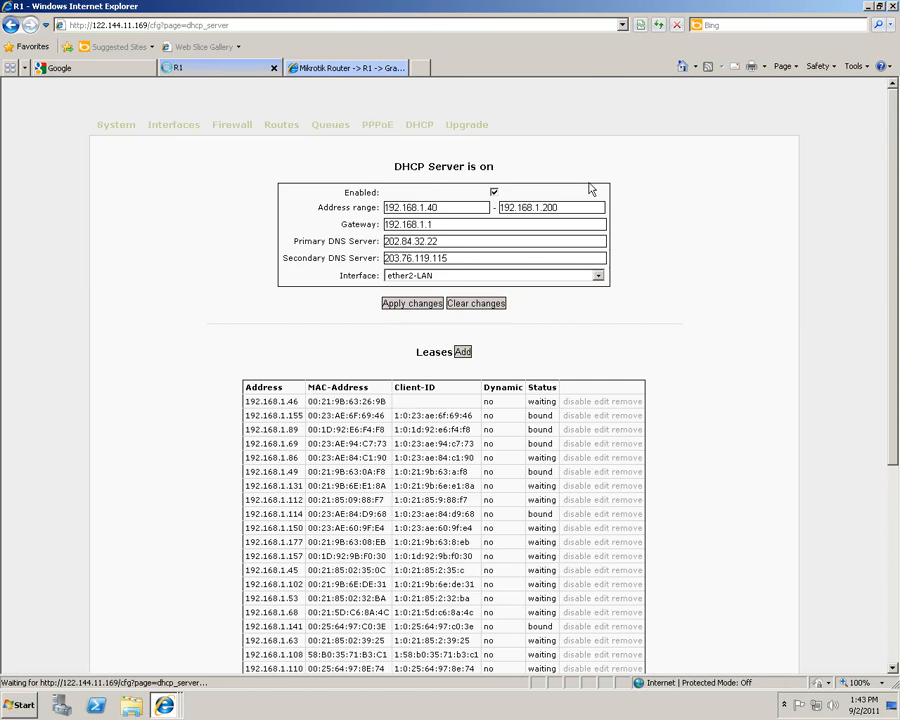
pyautogui.scroll(-5, 696, 221)
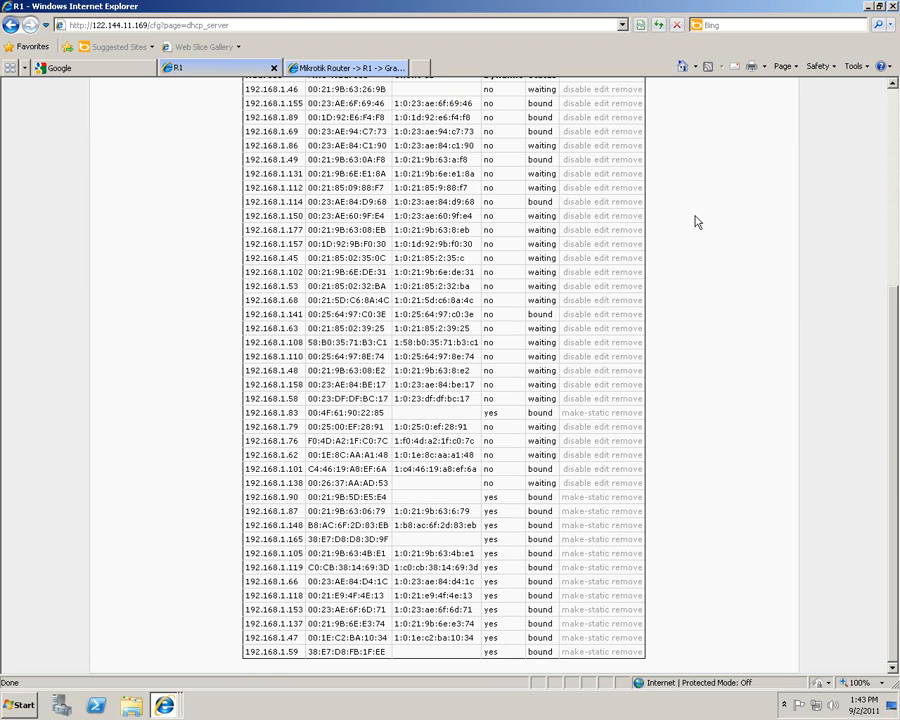
pyautogui.scroll(5, 697, 221)
pyautogui.click(480, 127)
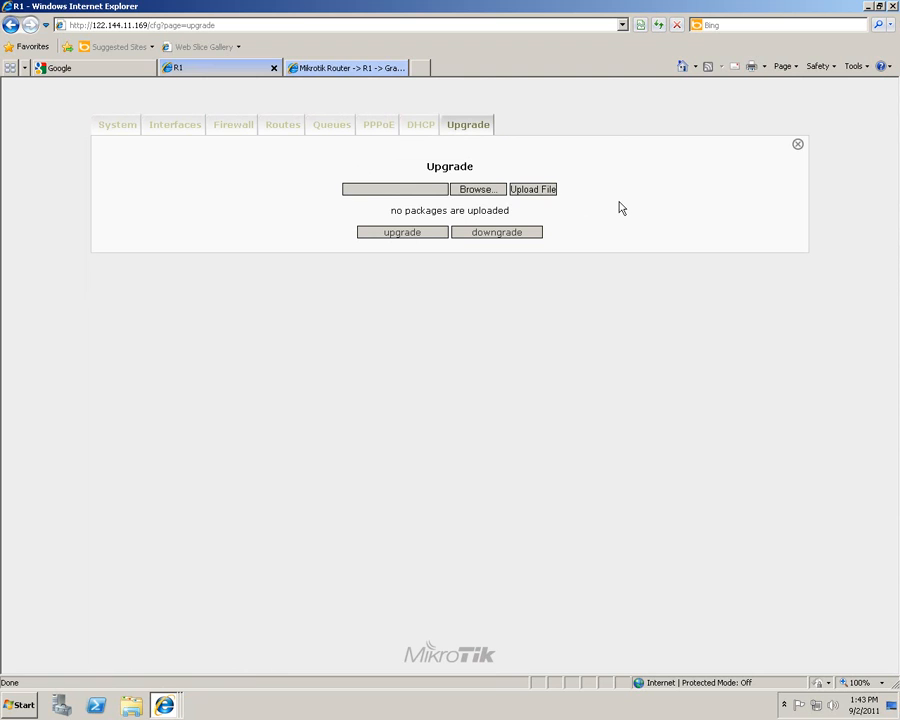
# Close the webbox page and examine the ether1-18 traffic graphs, returning to the graphing interface list
pyautogui.click(274, 69)
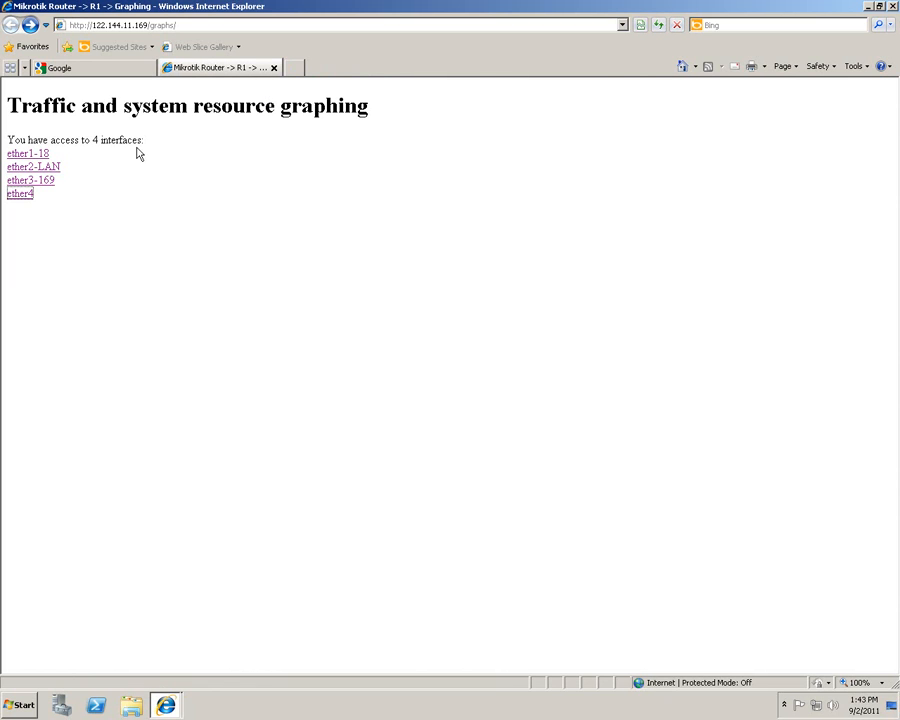
pyautogui.click(80, 141)
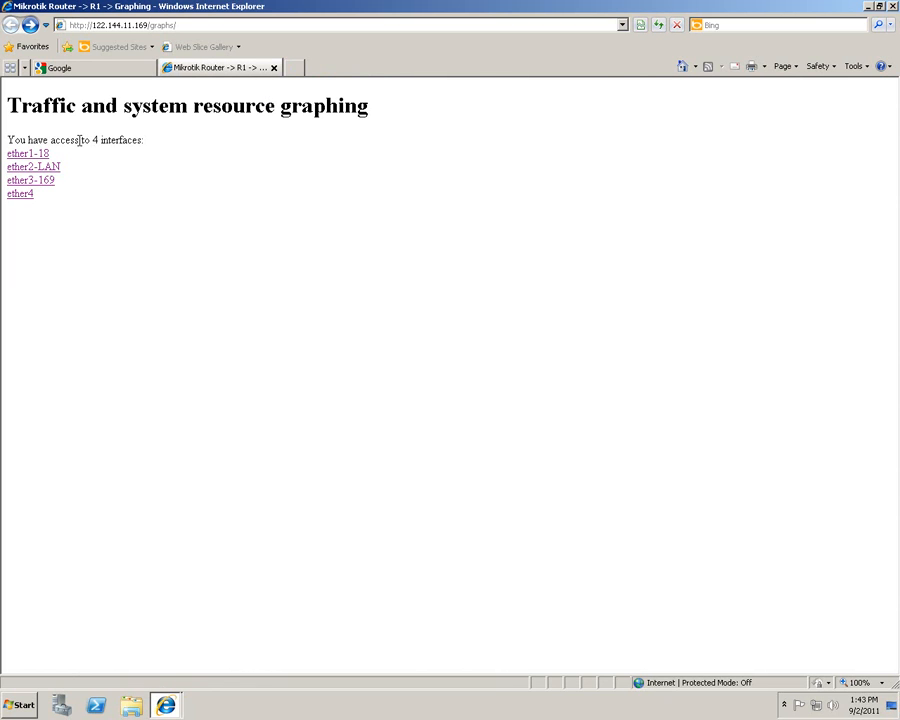
pyautogui.click(32, 156)
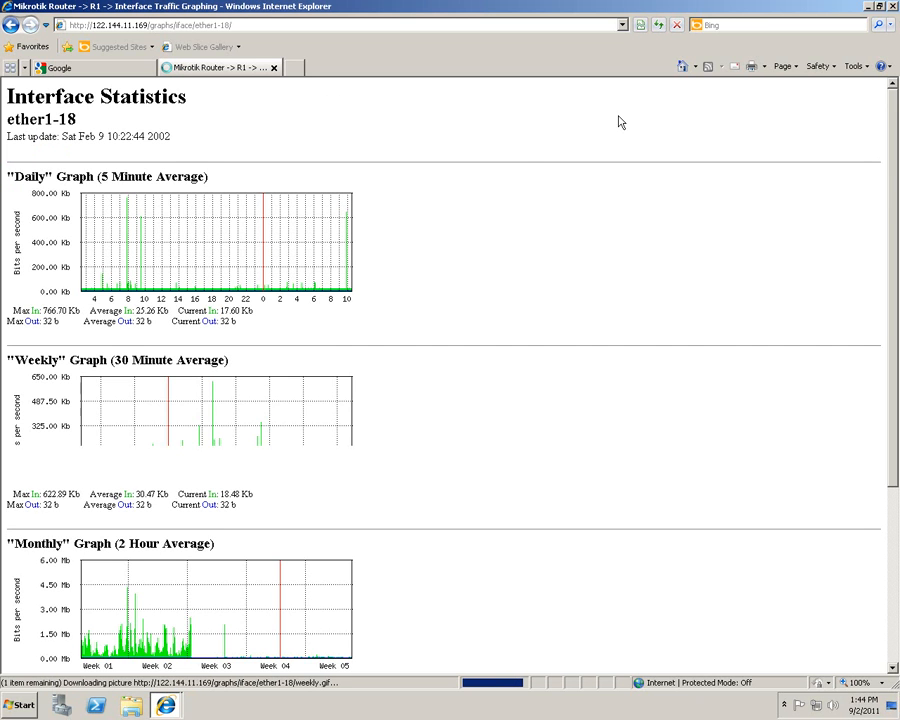
pyautogui.scroll(-2, 615, 123)
pyautogui.scroll(-3, 617, 123)
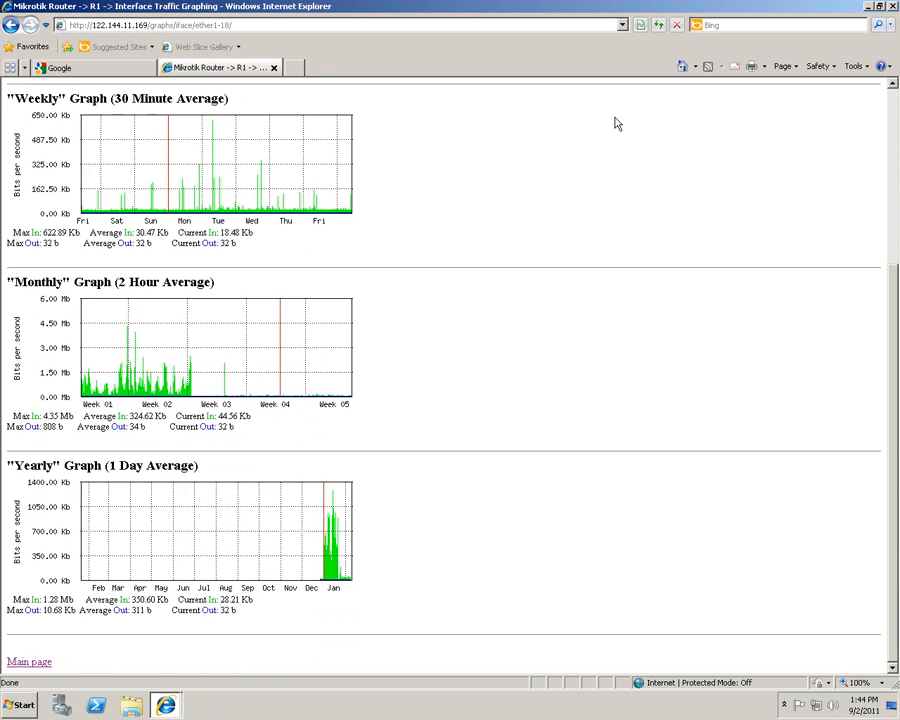
pyautogui.scroll(5, 617, 123)
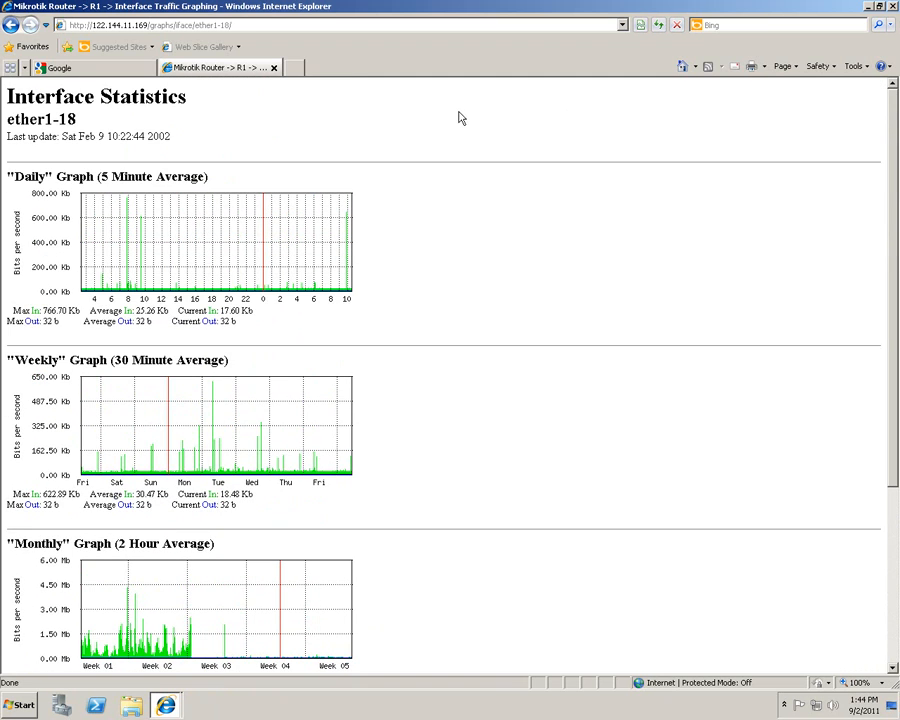
pyautogui.press('BackSpace')
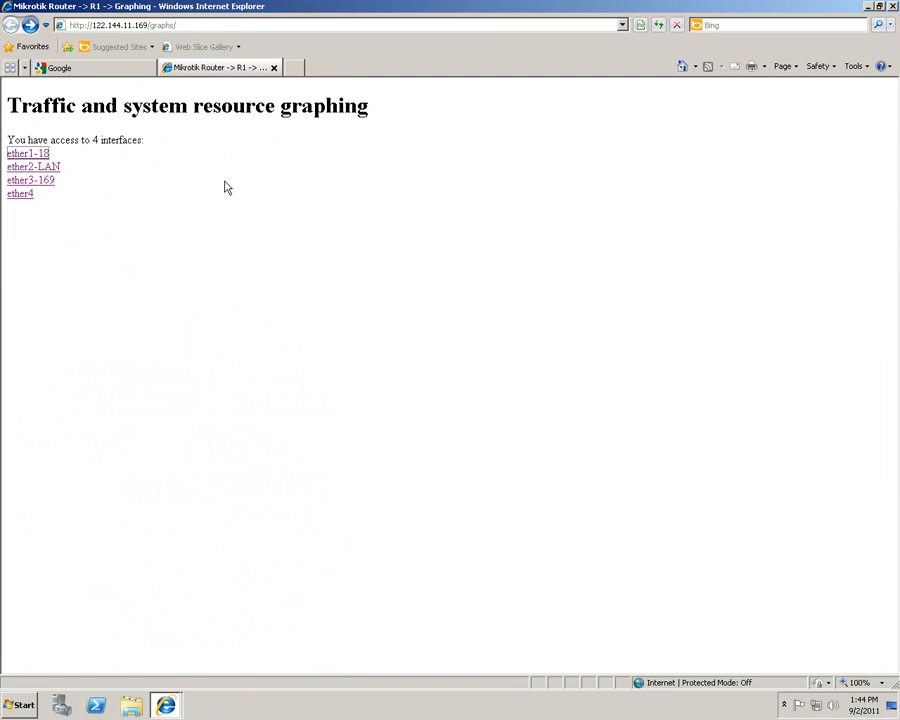
# Examine the ether2-LAN traffic graphs and return to the graphing interface list
pyautogui.click(28, 168)
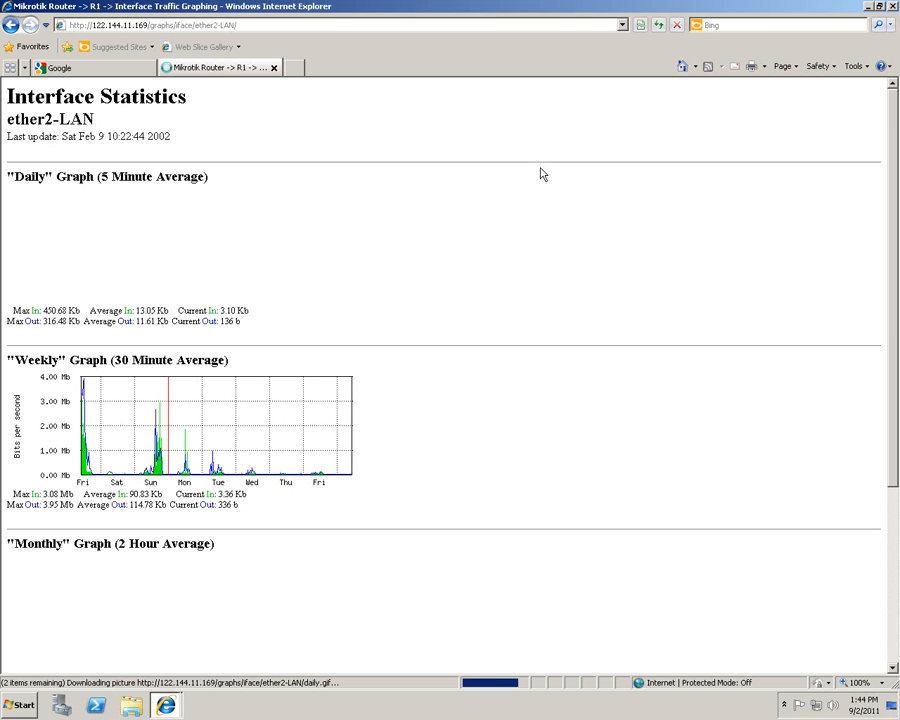
pyautogui.scroll(-5, 538, 174)
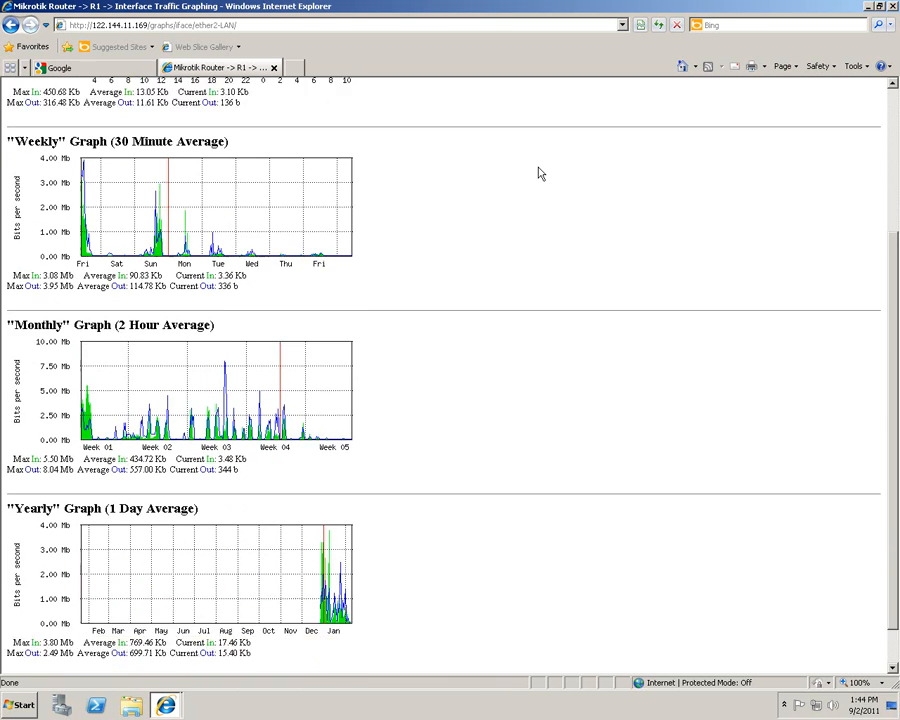
pyautogui.scroll(5, 540, 175)
pyautogui.hotkey('alt', 'Left')
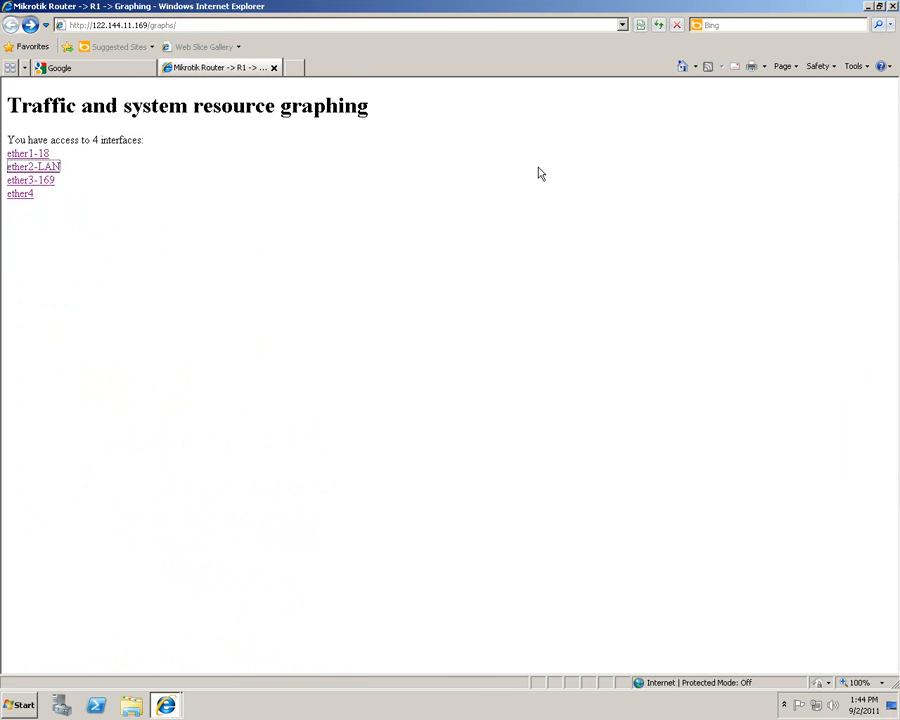
# Examine the daily to yearly traffic graphs of ether3-169 and minimize the browser
pyautogui.click(28, 181)
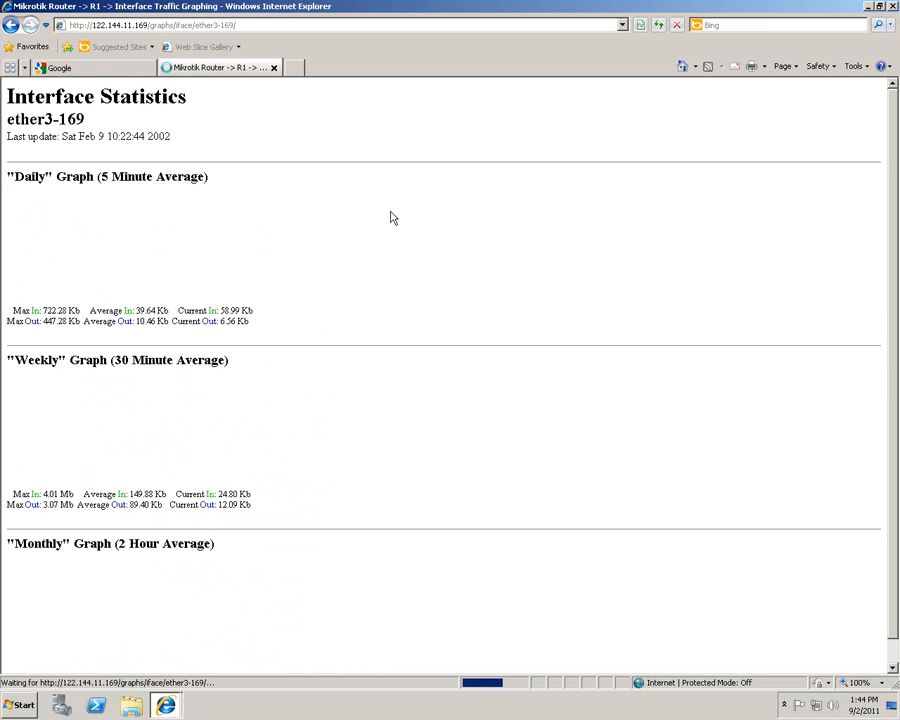
pyautogui.scroll(-5, 450, 209)
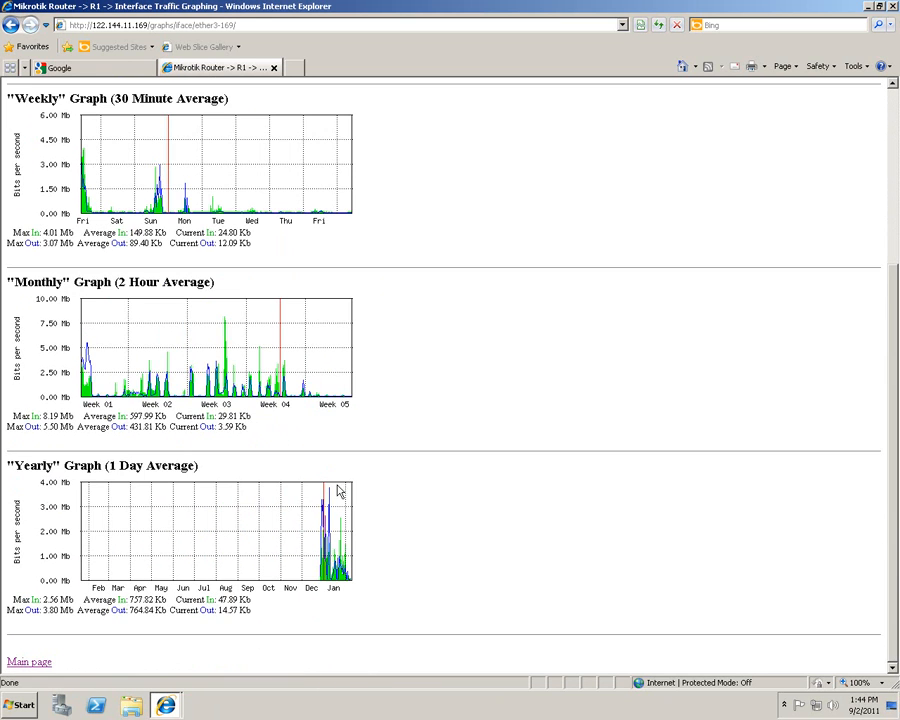
pyautogui.scroll(3, 312, 340)
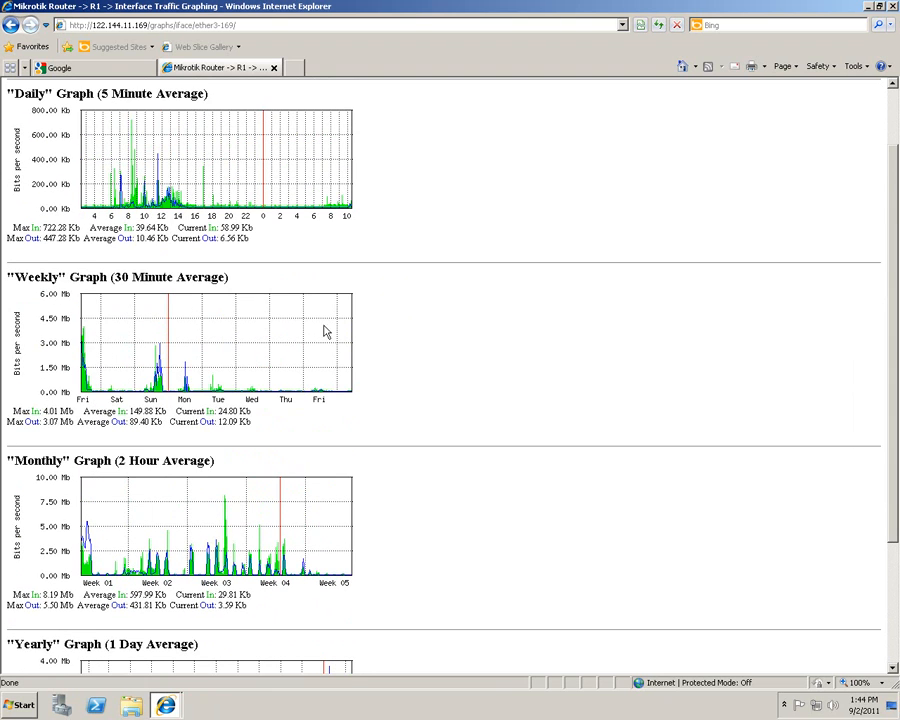
pyautogui.scroll(2, 410, 204)
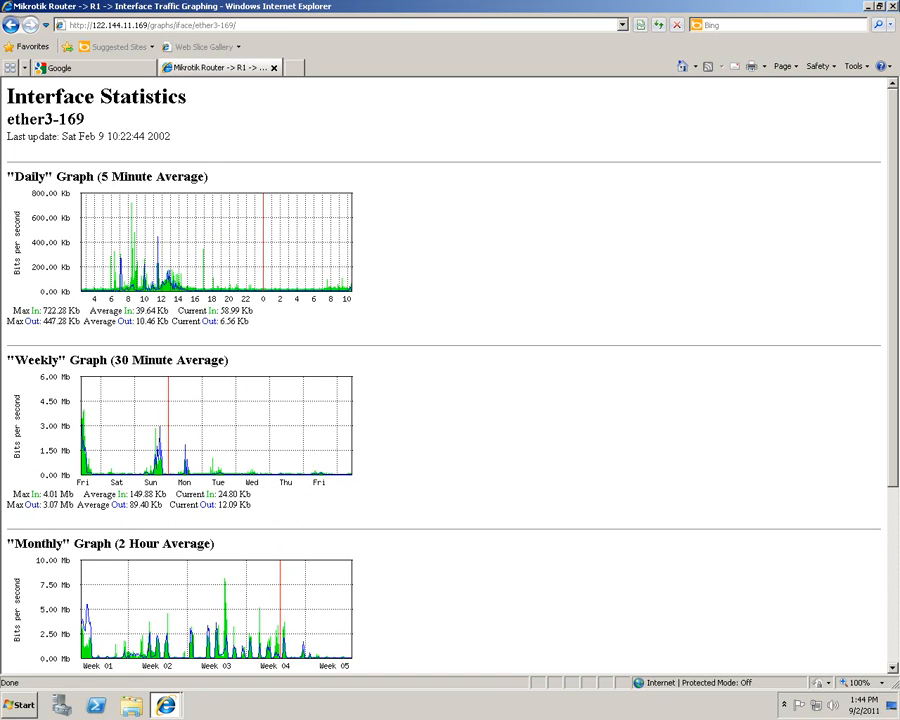
pyautogui.click(866, 6)
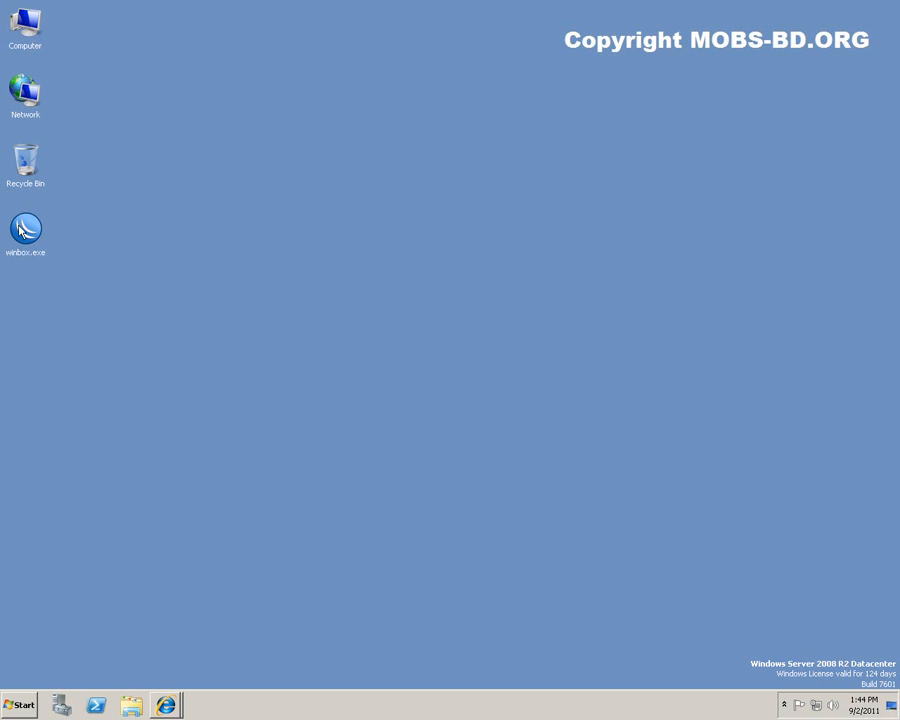
# Launch WinBox and try to connect to 122.144.11.169 as snmp with the password left empty
pyautogui.doubleClick(22, 230)
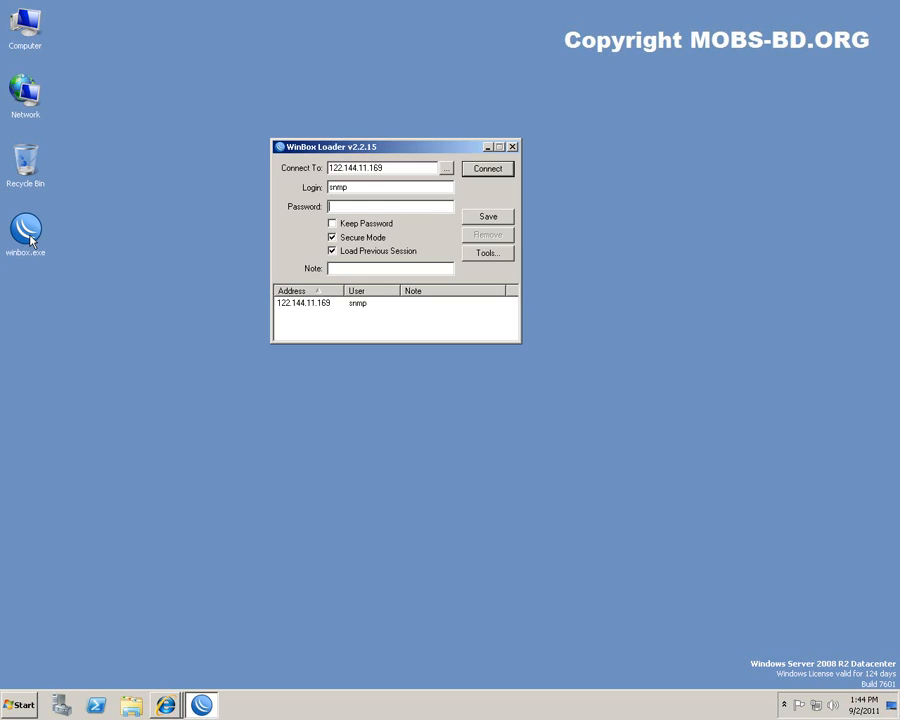
pyautogui.click(489, 172)
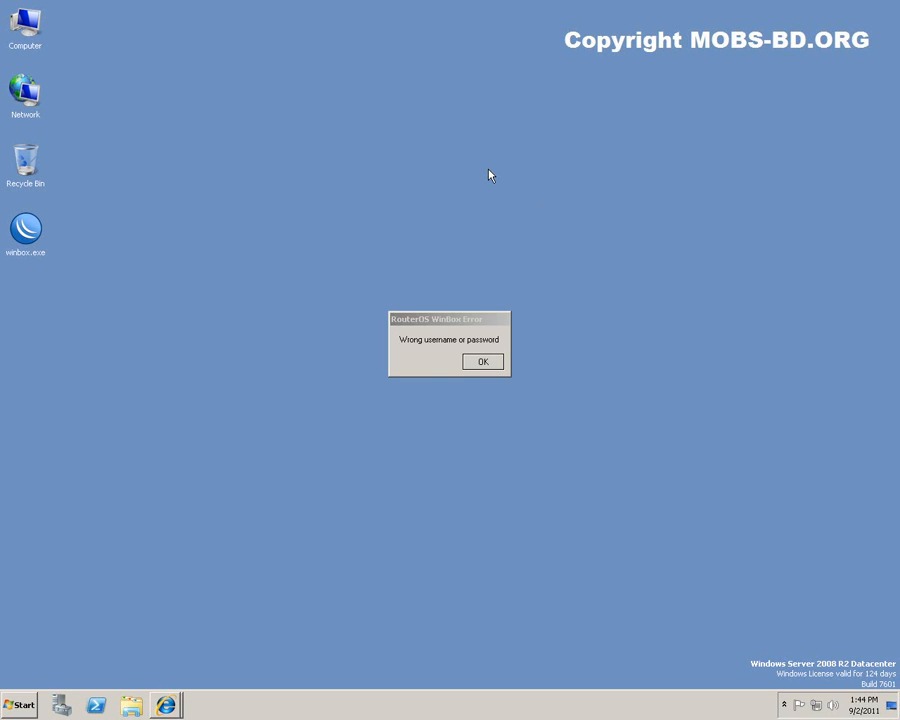
pyautogui.click(480, 361)
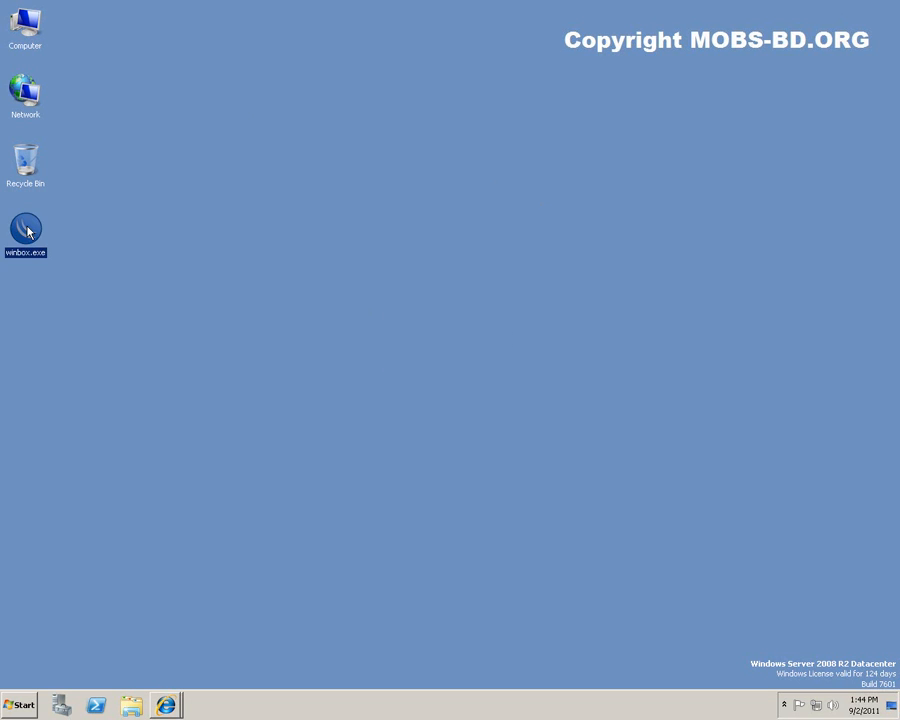
# Relaunch WinBox and connect to 122.144.11.169 as snmp with the account password
pyautogui.doubleClick(26, 230)
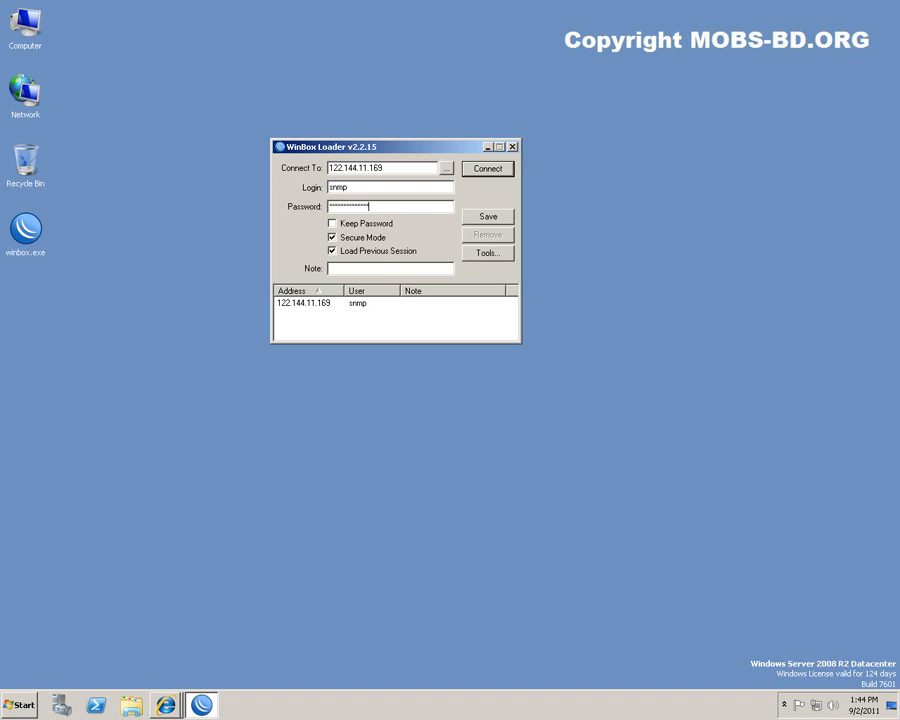
pyautogui.press('Return')
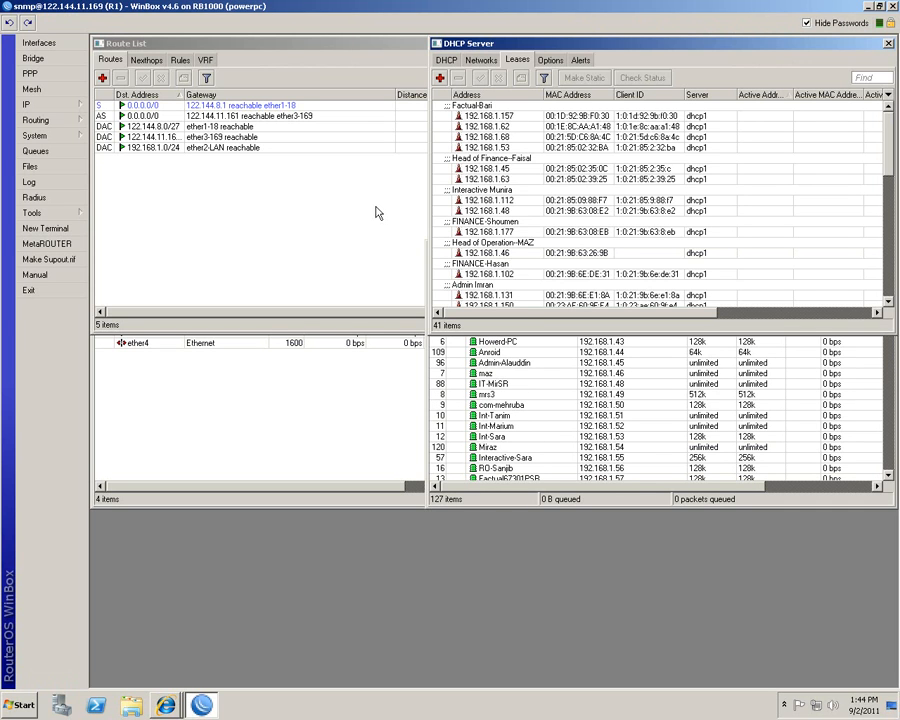
# Bring the Route List forward and open the details of the 122.144.8.0/27 route via ether1-18
pyautogui.click(280, 52)
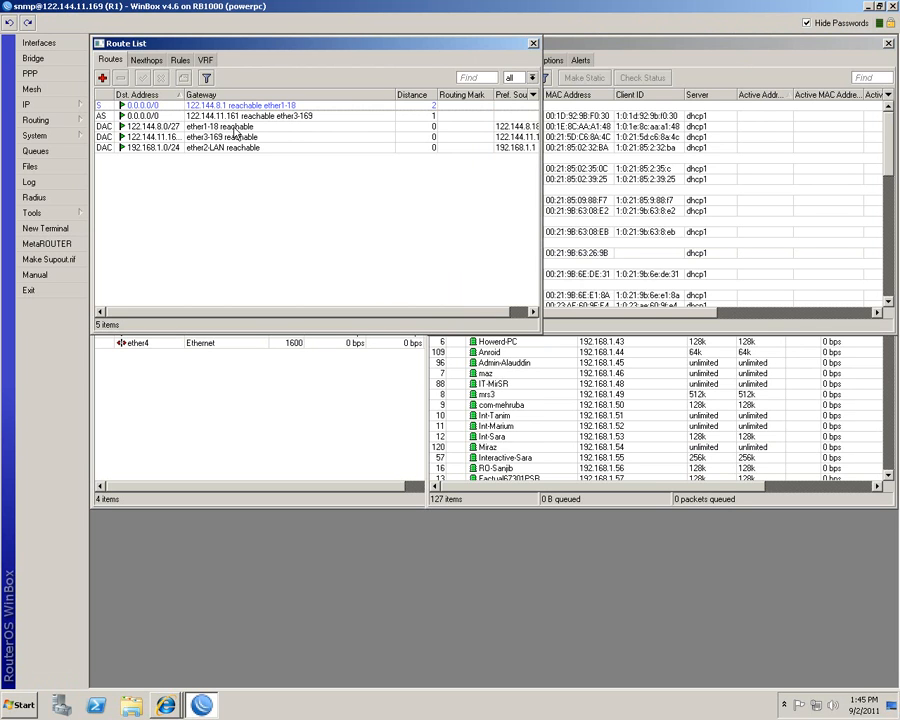
pyautogui.doubleClick(236, 127)
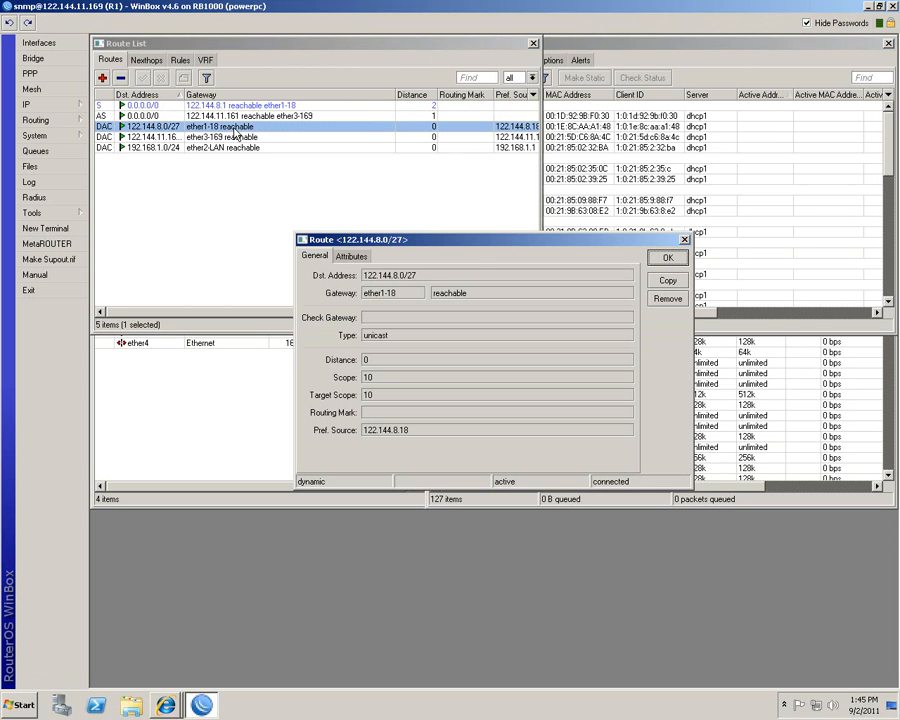
# View the BGP and OSPF attributes of the 122.144.8.0/27 route, return to its general settings and close its details
pyautogui.click(353, 259)
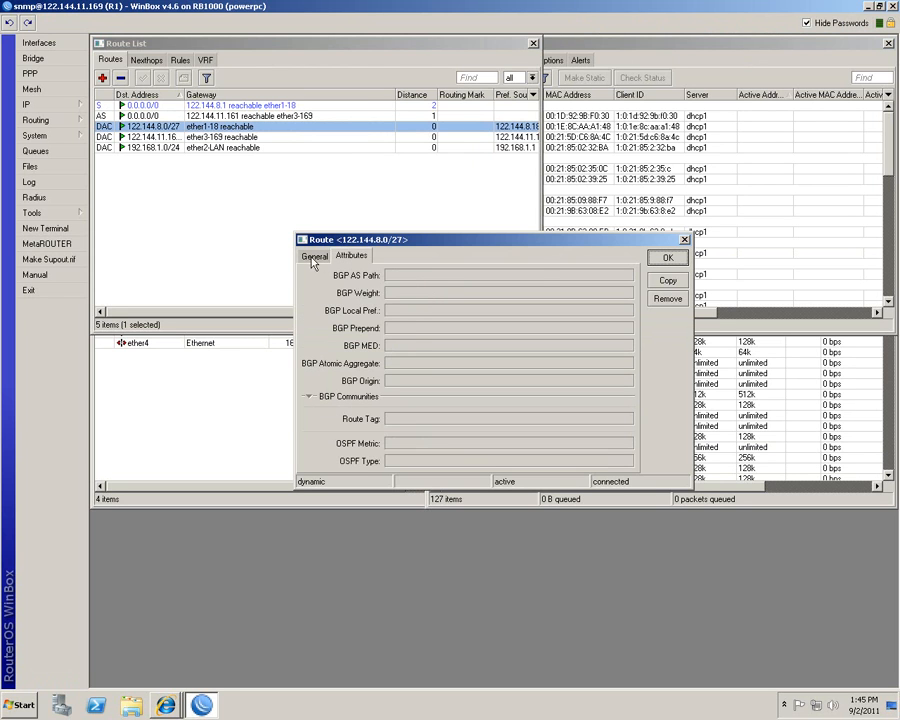
pyautogui.click(315, 257)
pyautogui.click(684, 241)
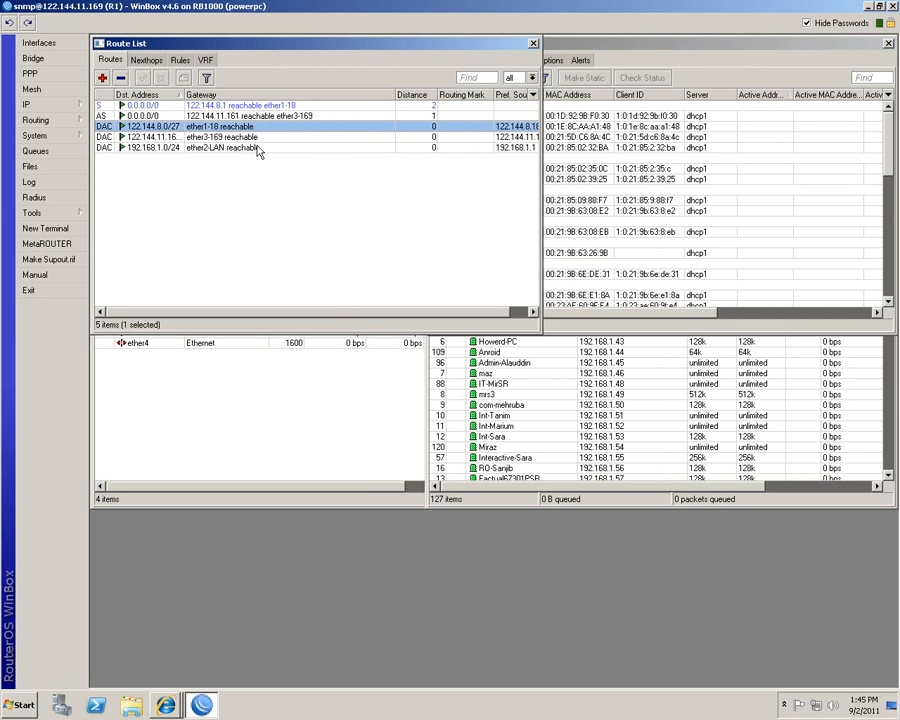
# View the general details of the 122.144.11.160/27 route via ether3-169, close them and select the ether1-18 route
pyautogui.click(213, 139)
pyautogui.doubleClick(213, 142)
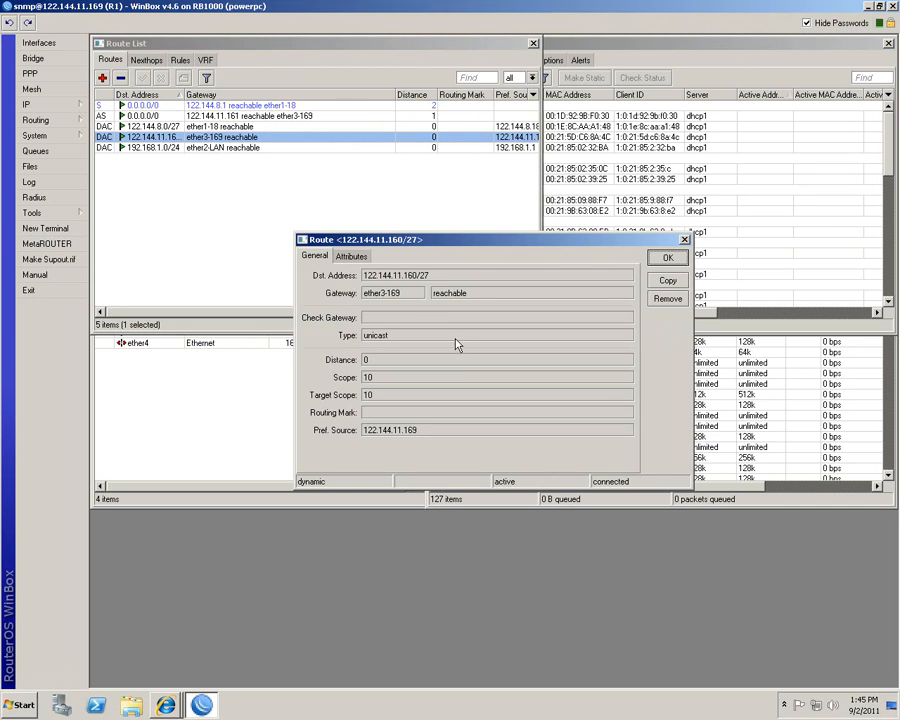
pyautogui.click(667, 261)
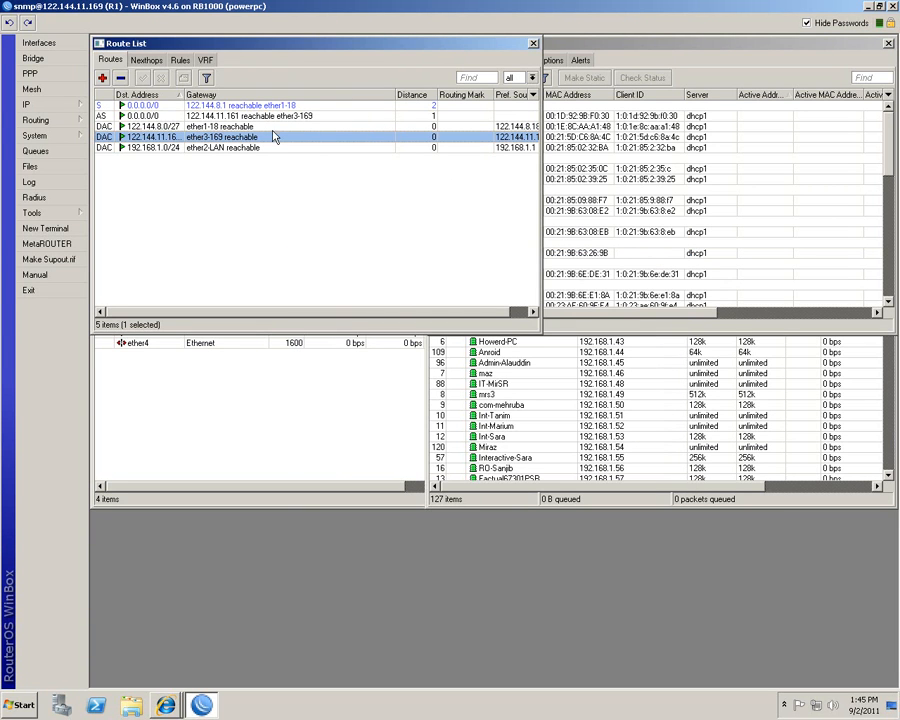
pyautogui.click(244, 128)
# Bring the Interface List forward and look through the simple queues in the Queue List
pyautogui.click(270, 385)
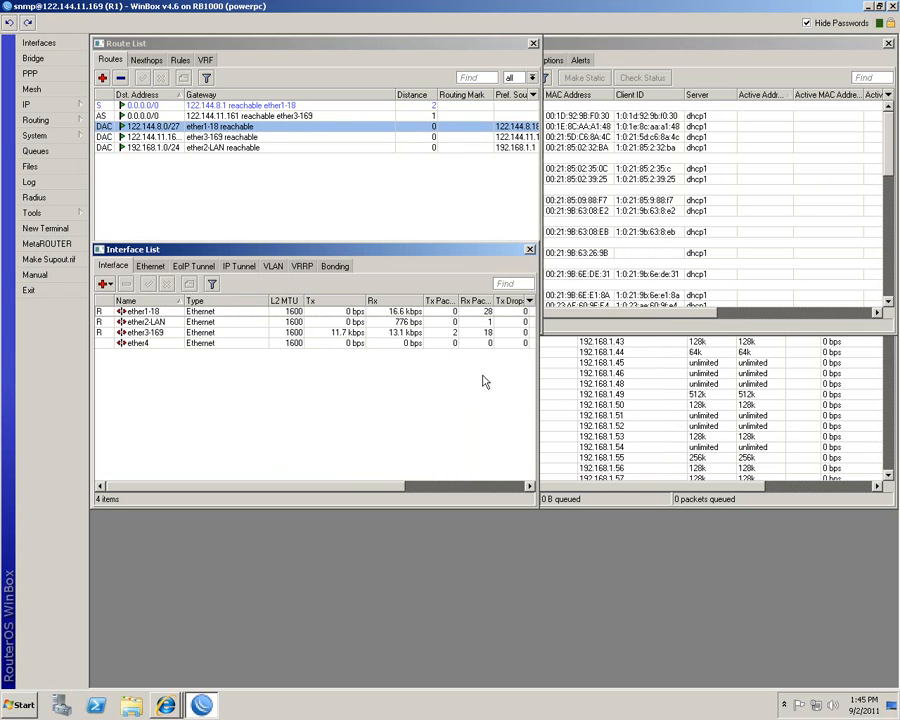
pyautogui.click(665, 485)
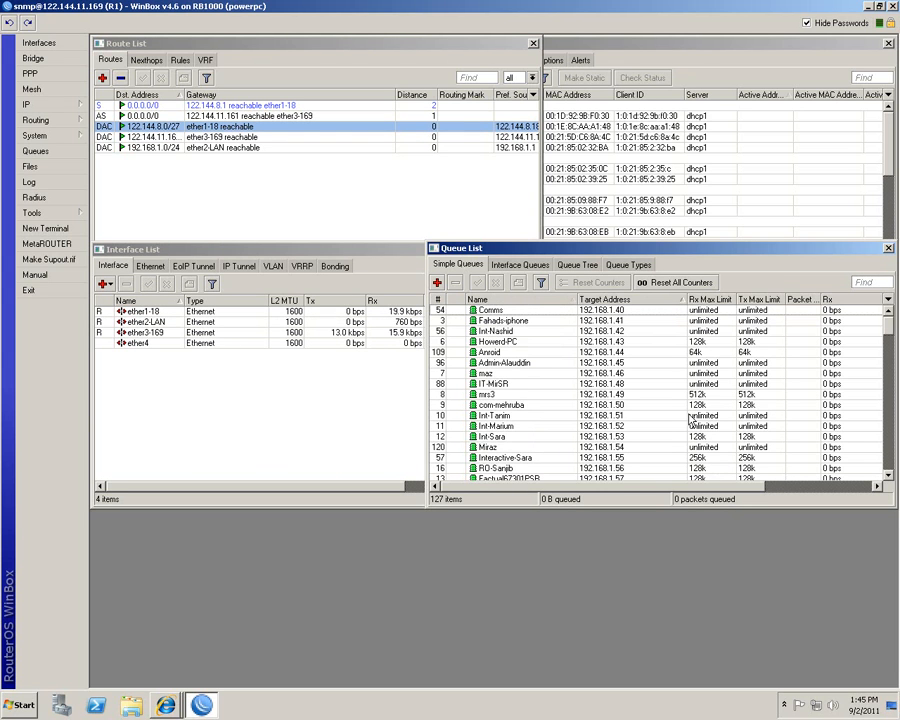
pyautogui.scroll(-3, 635, 390)
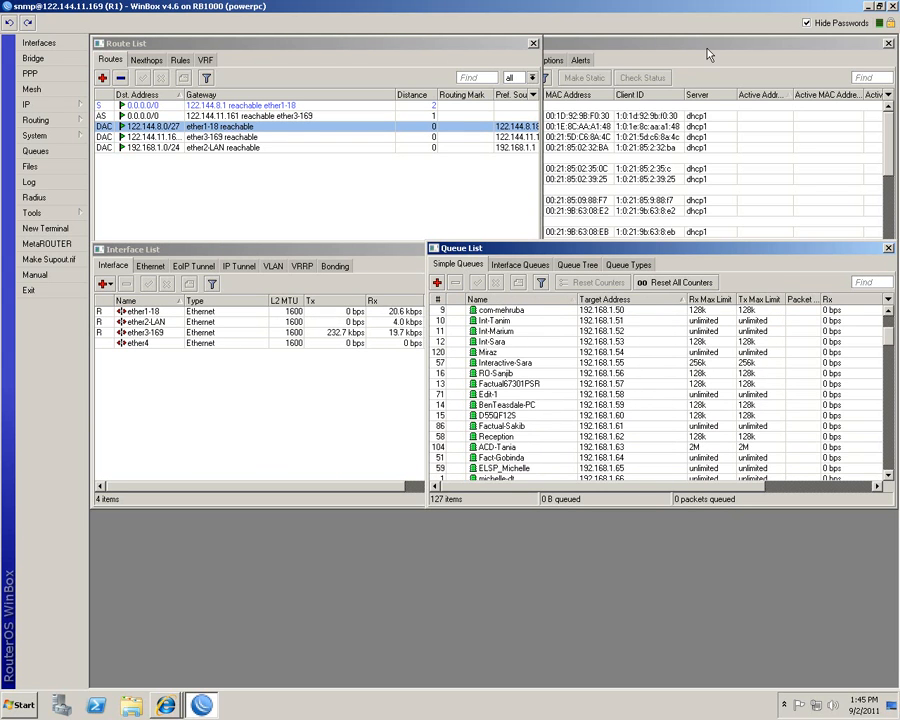
# Bring the DHCP Server window forward, select the 192.168.1.45 lease and look through the whole list of leases
pyautogui.click(707, 54)
pyautogui.click(611, 169)
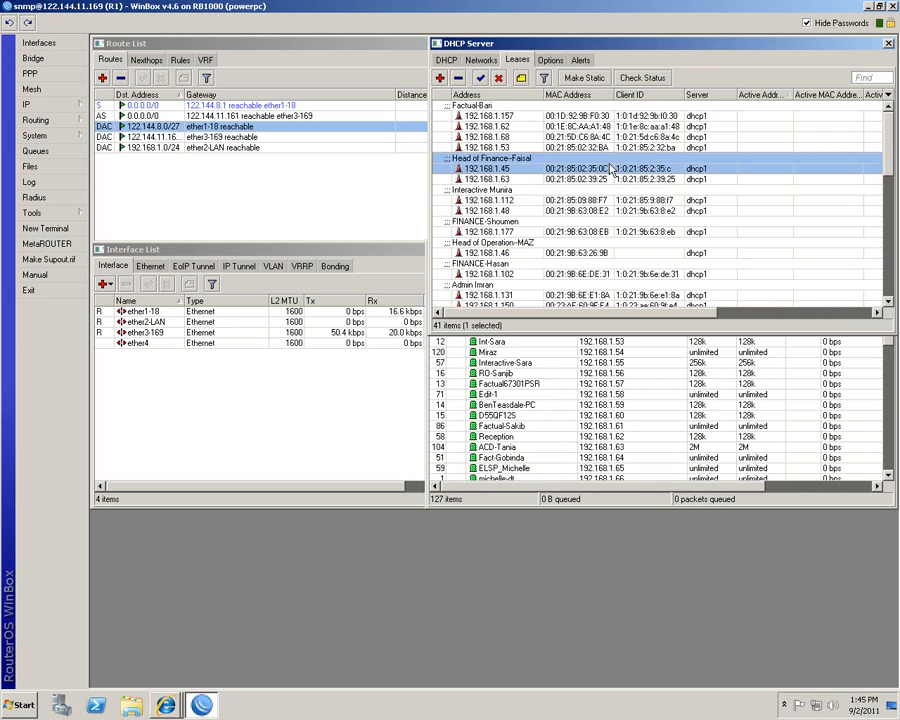
pyautogui.scroll(-6, 611, 169)
pyautogui.scroll(-6, 611, 169)
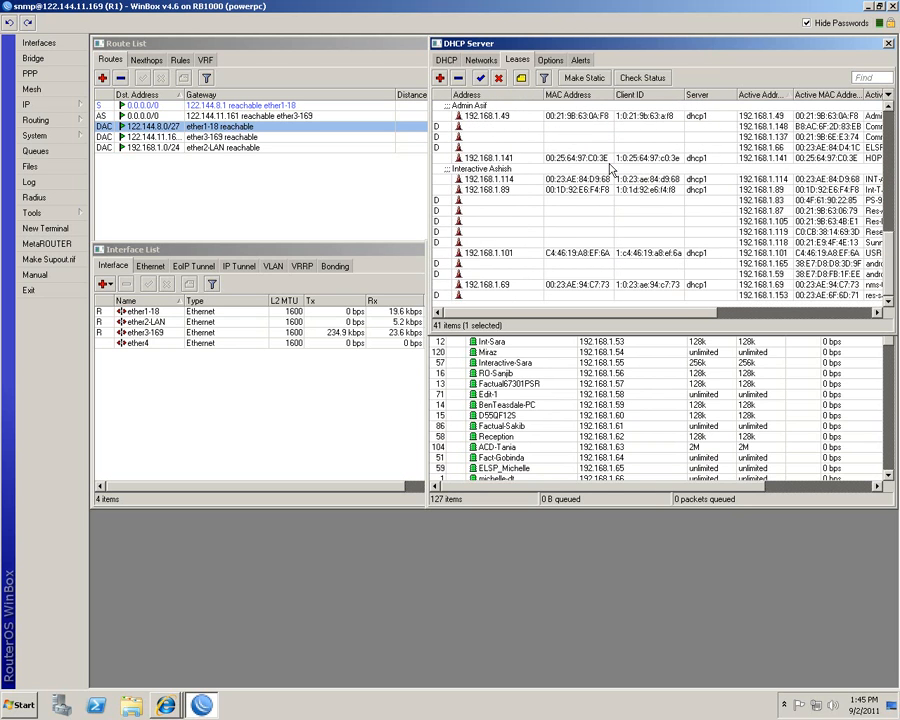
pyautogui.scroll(11, 611, 169)
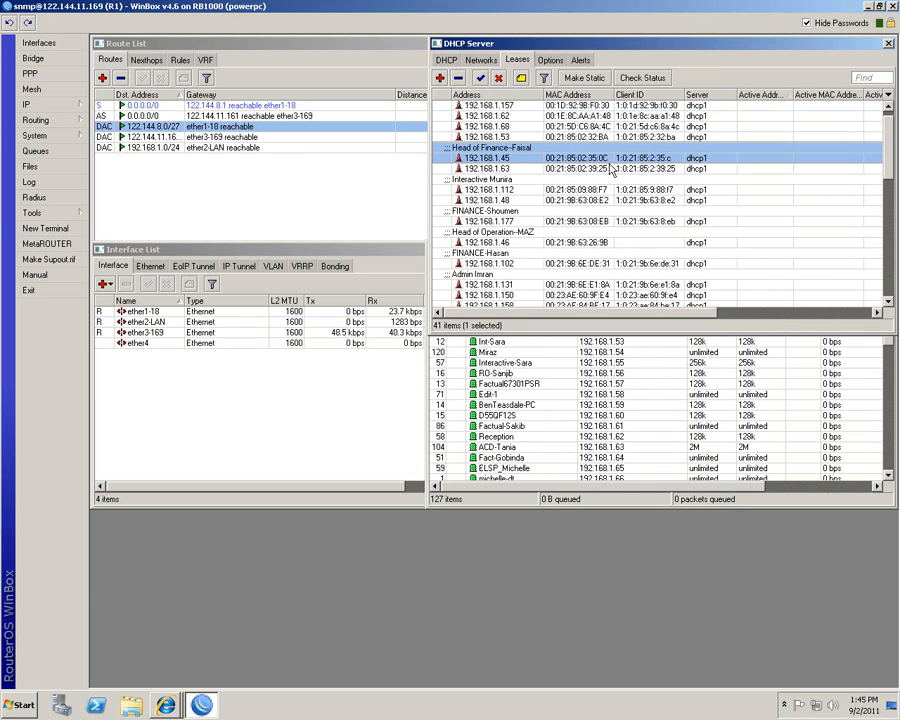
pyautogui.scroll(1, 611, 169)
# Open a blank DHCP lease entry, check its address field options and cancel the entry
pyautogui.click(440, 77)
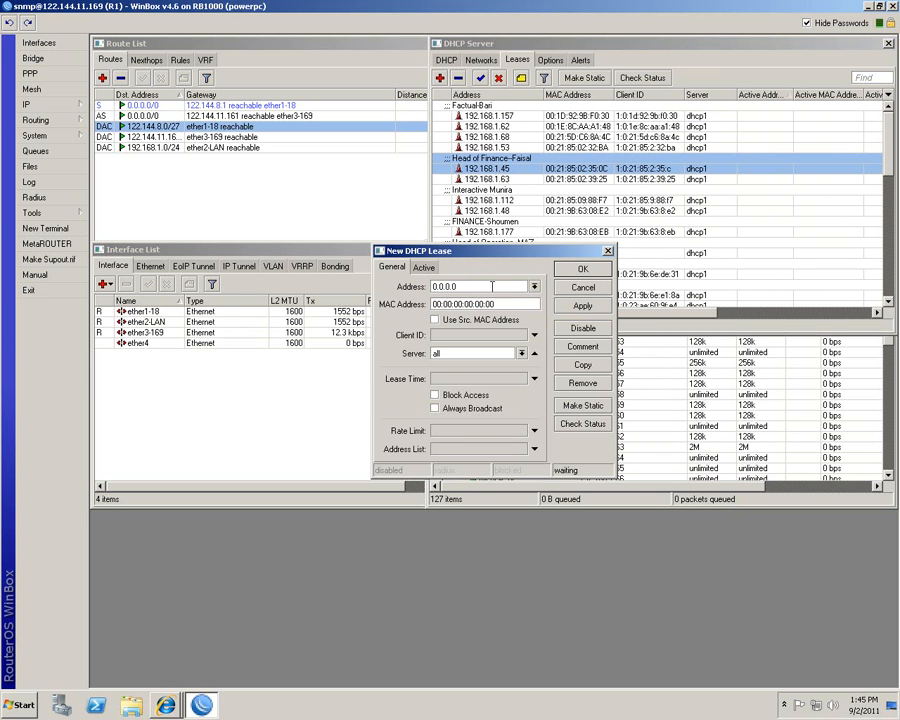
pyautogui.click(535, 287)
pyautogui.click(535, 287)
pyautogui.click(582, 288)
# Open the simple queue for 192.168.1.56 and move its settings window clear of the Queue List
pyautogui.click(645, 508)
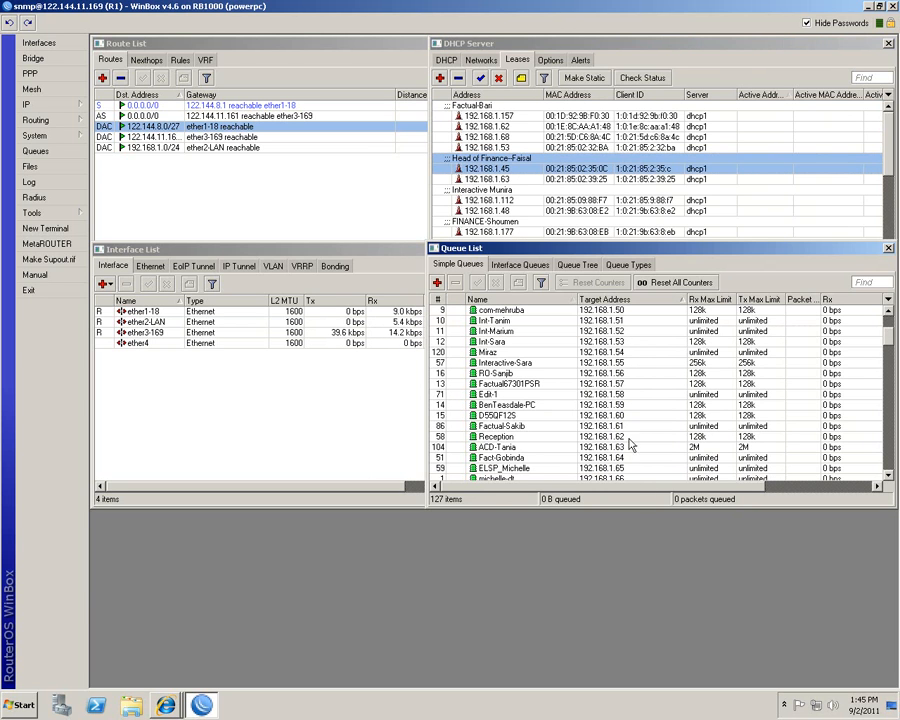
pyautogui.doubleClick(610, 373)
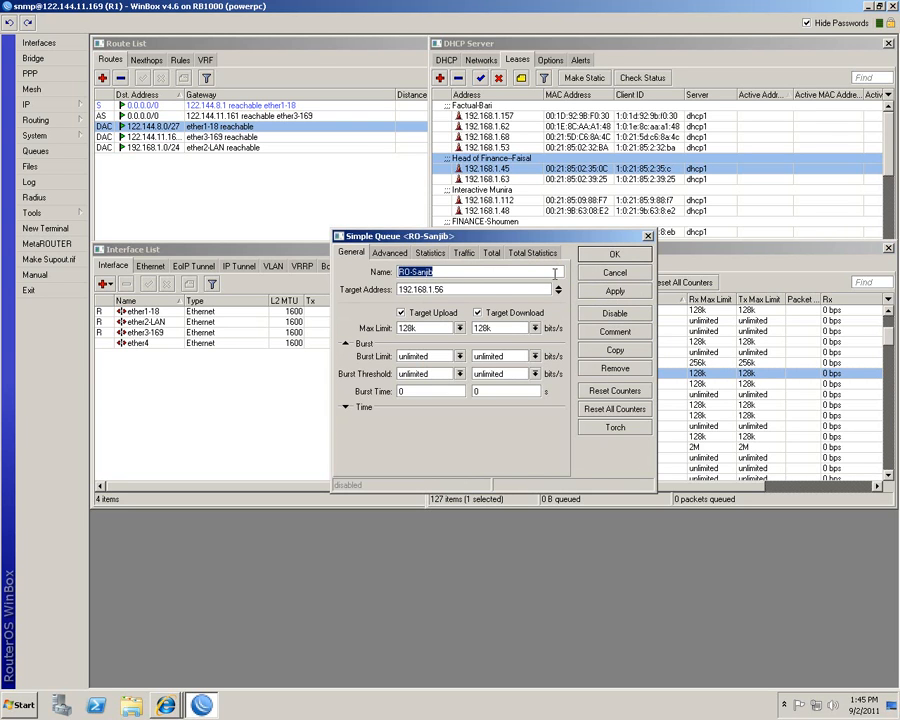
pyautogui.click(467, 270)
pyautogui.moveTo(532, 236); pyautogui.dragTo(394, 404)
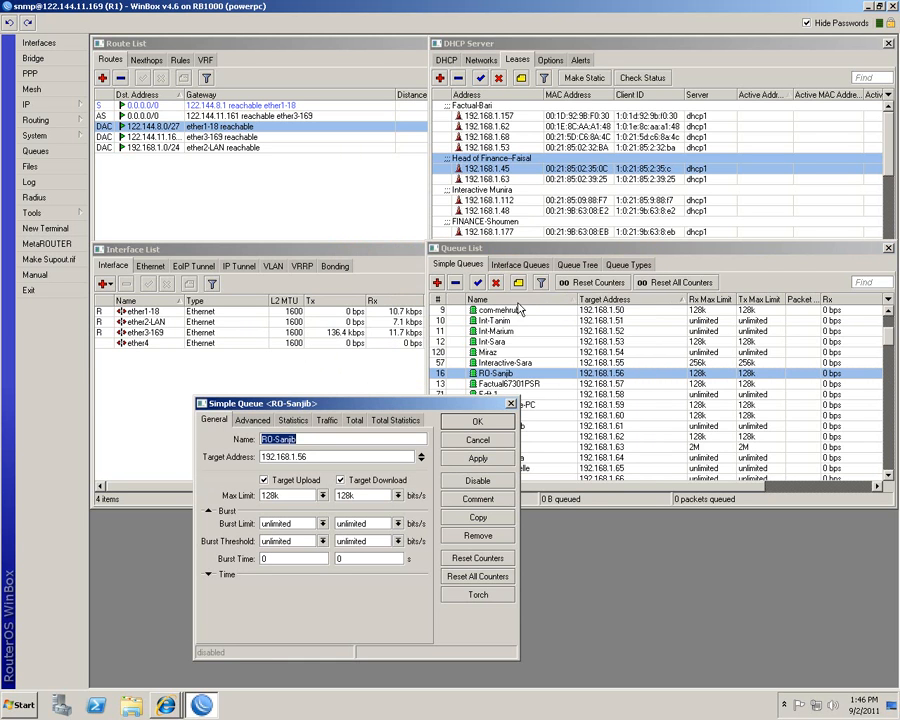
# View a blank DHCP lease entry beside the open queue settings, close both and bring the Interface List forward
pyautogui.rightClick(581, 168)
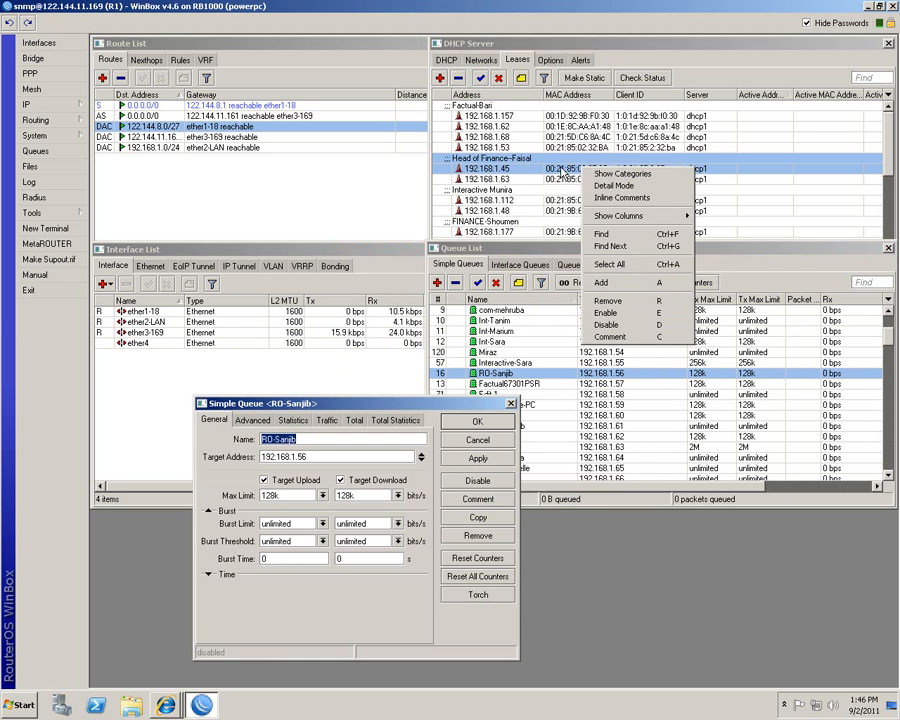
pyautogui.click(601, 282)
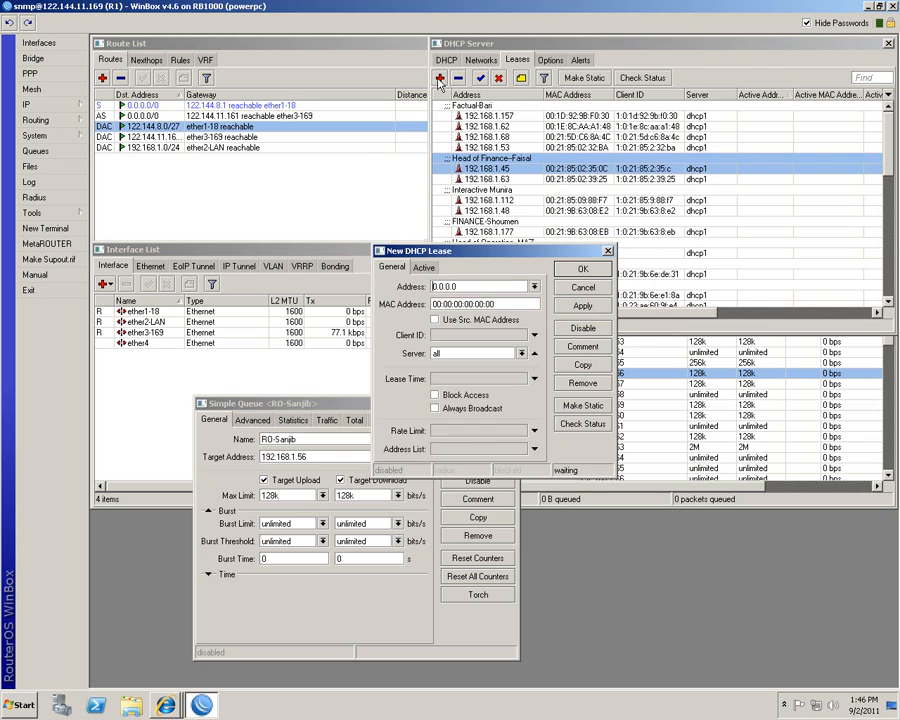
pyautogui.click(607, 251)
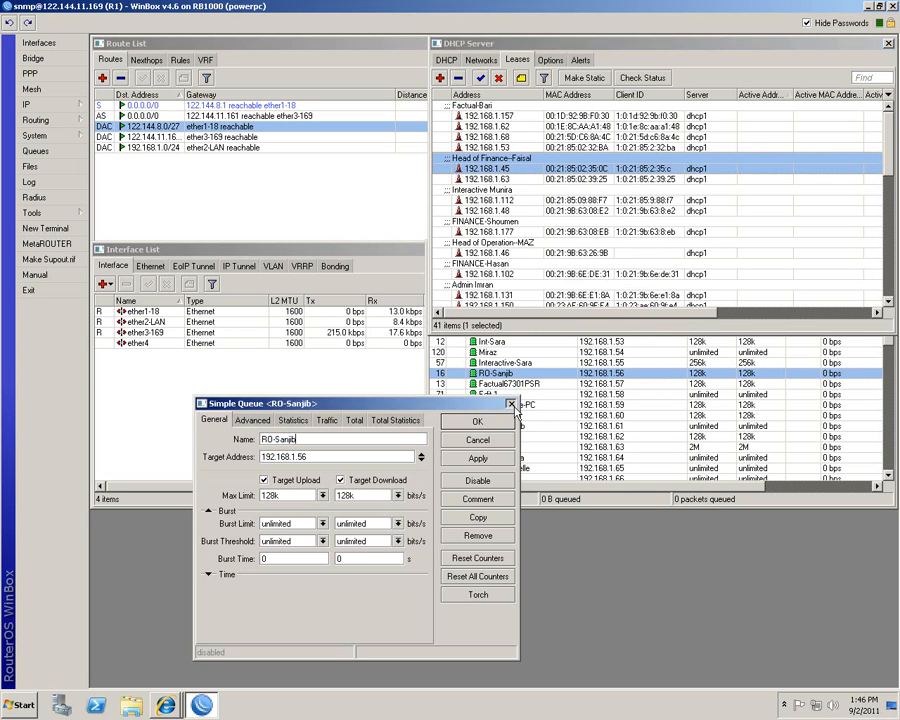
pyautogui.click(511, 404)
pyautogui.click(614, 495)
pyautogui.click(239, 457)
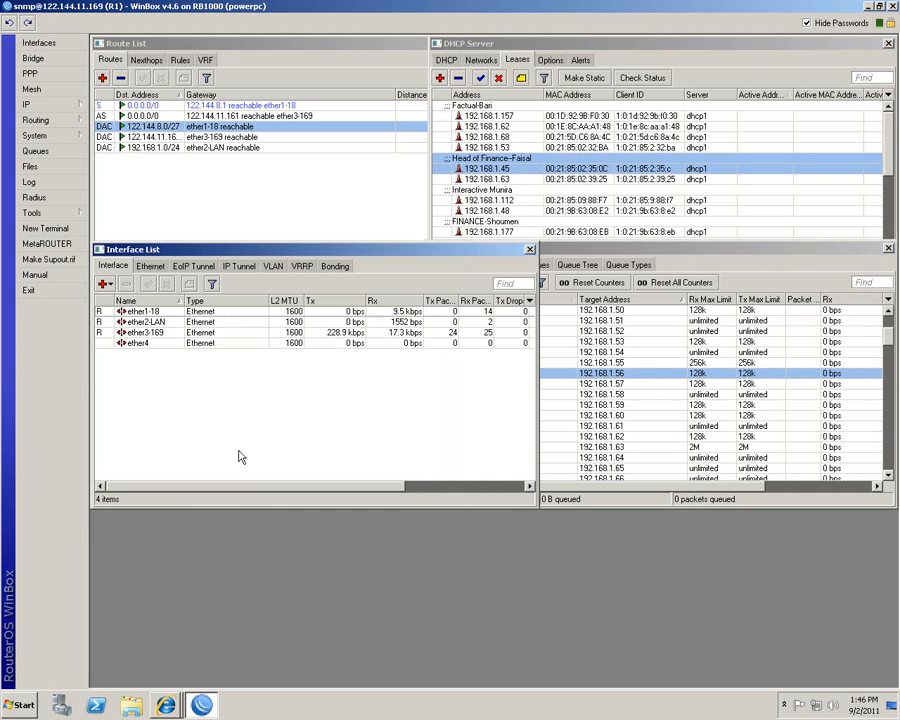
# Create a new backup of the router from the File List and close the list
pyautogui.click(33, 170)
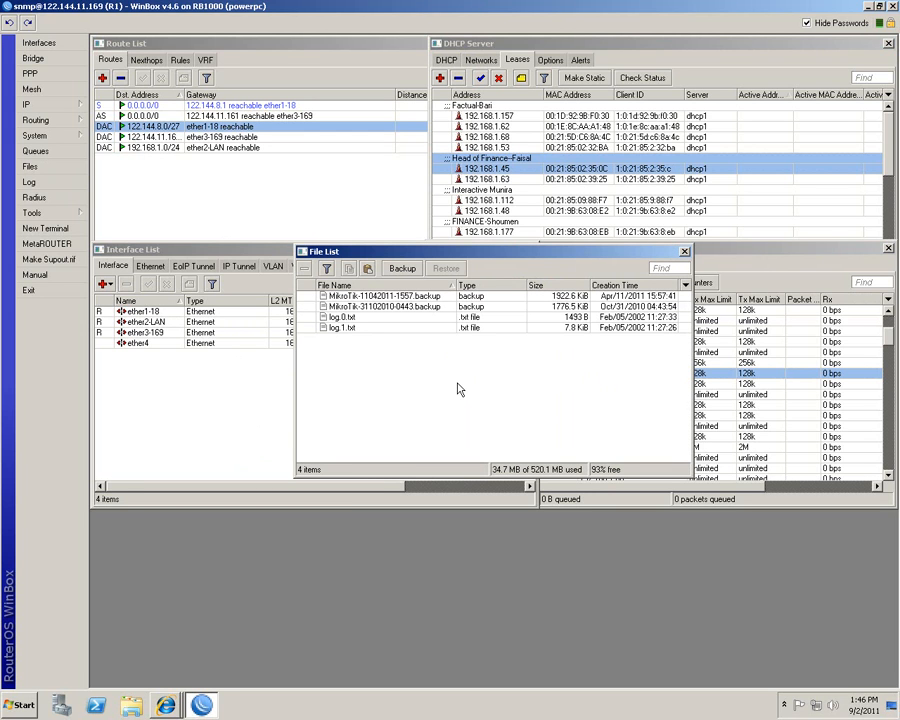
pyautogui.click(466, 307)
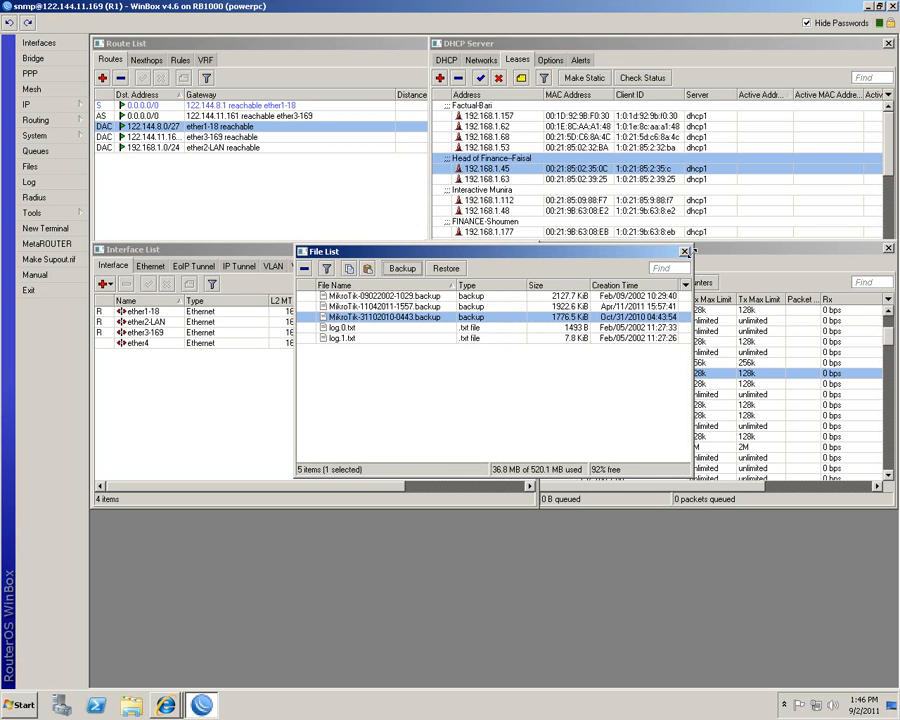
pyautogui.click(684, 252)
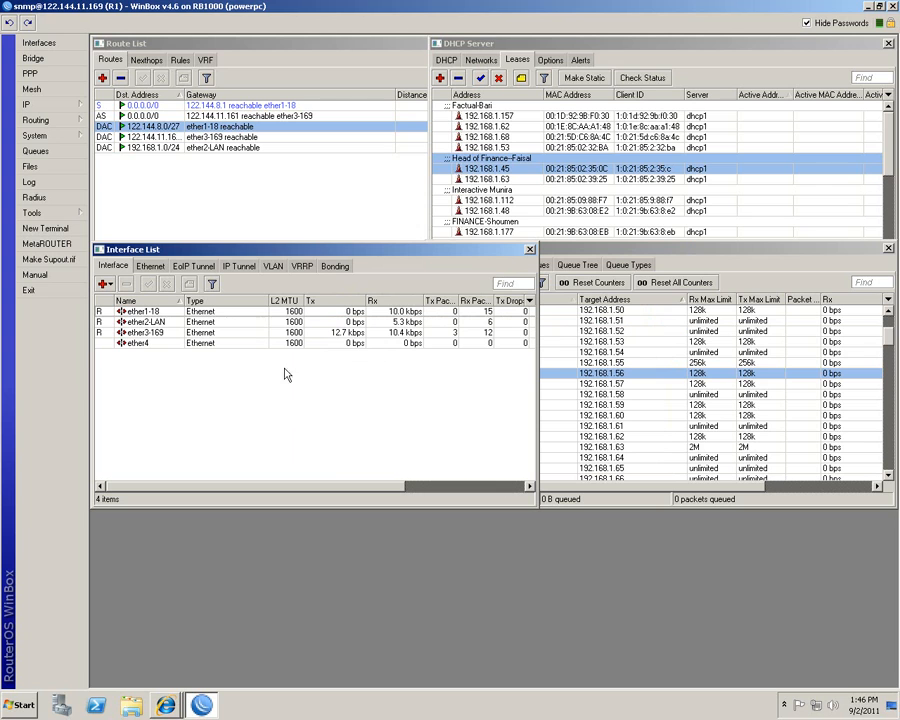
# View the router's ARP List, move it clear of the Interface List and close it
pyautogui.click(44, 106)
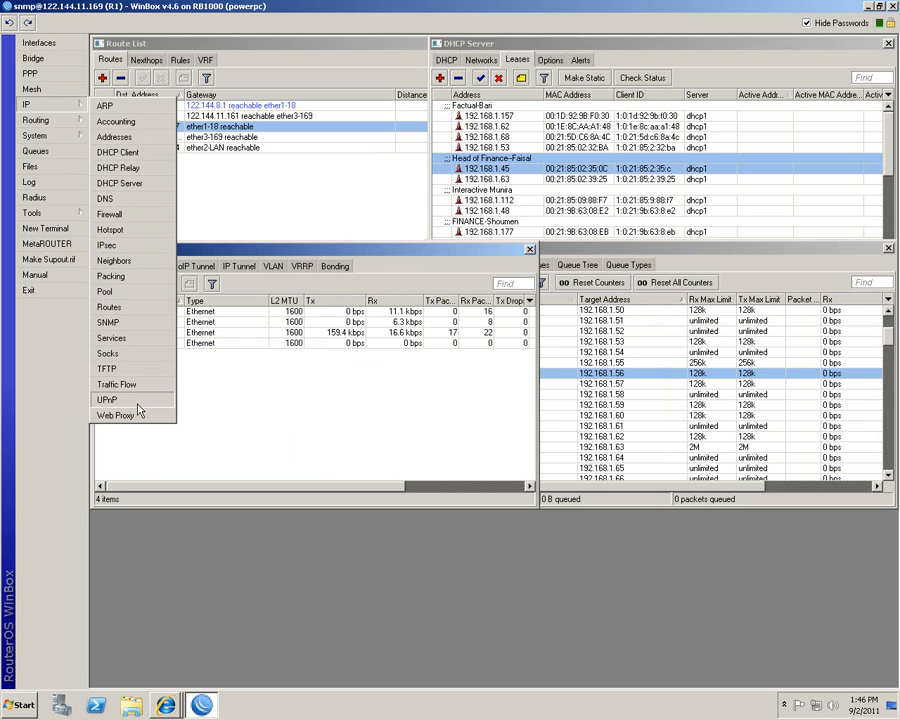
pyautogui.click(126, 109)
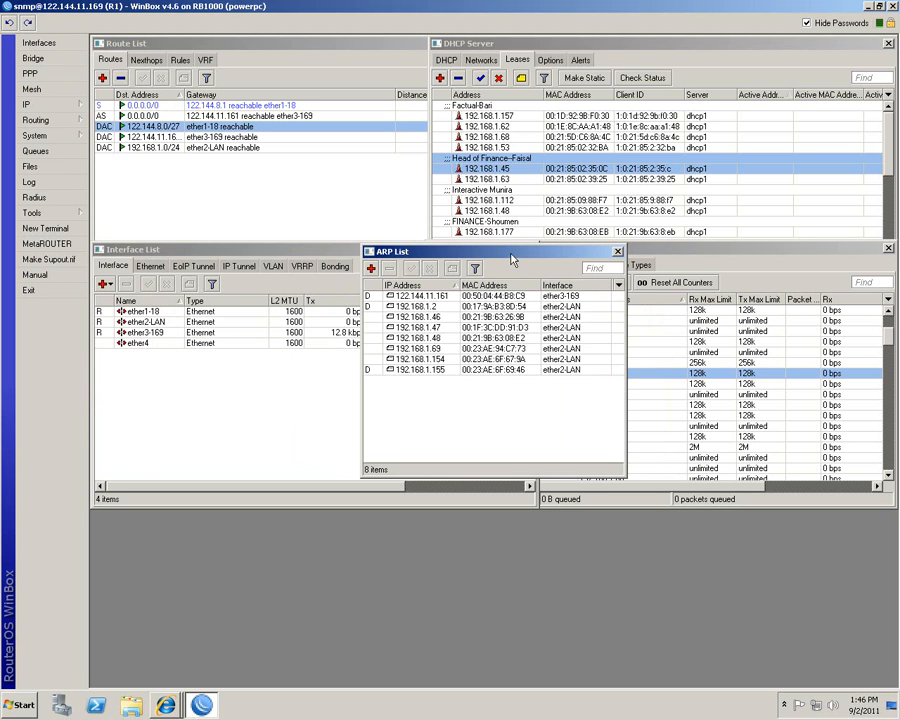
pyautogui.moveTo(503, 254); pyautogui.dragTo(434, 379)
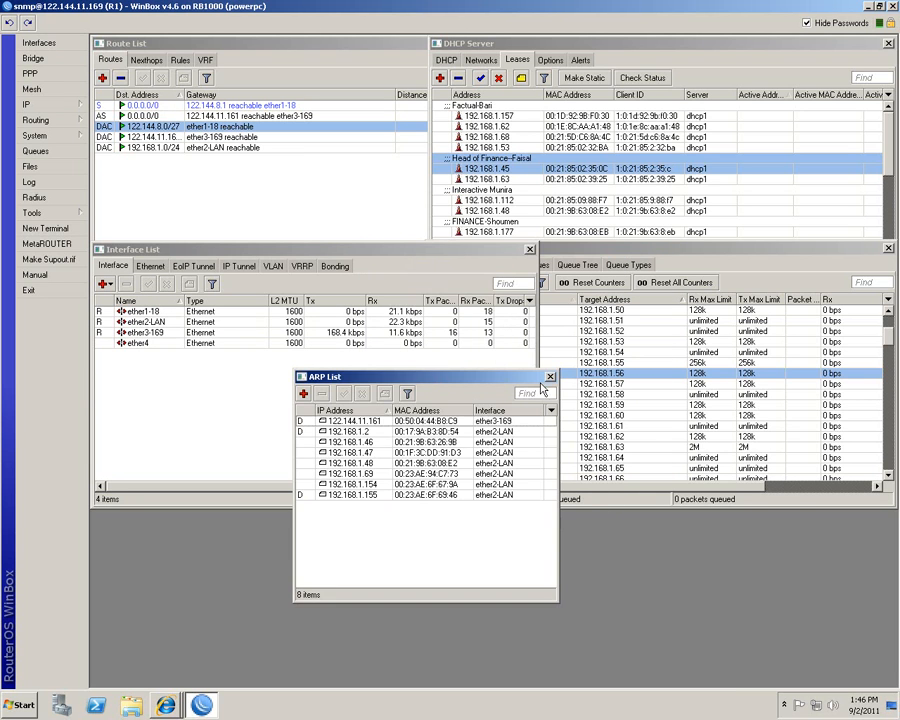
pyautogui.click(549, 377)
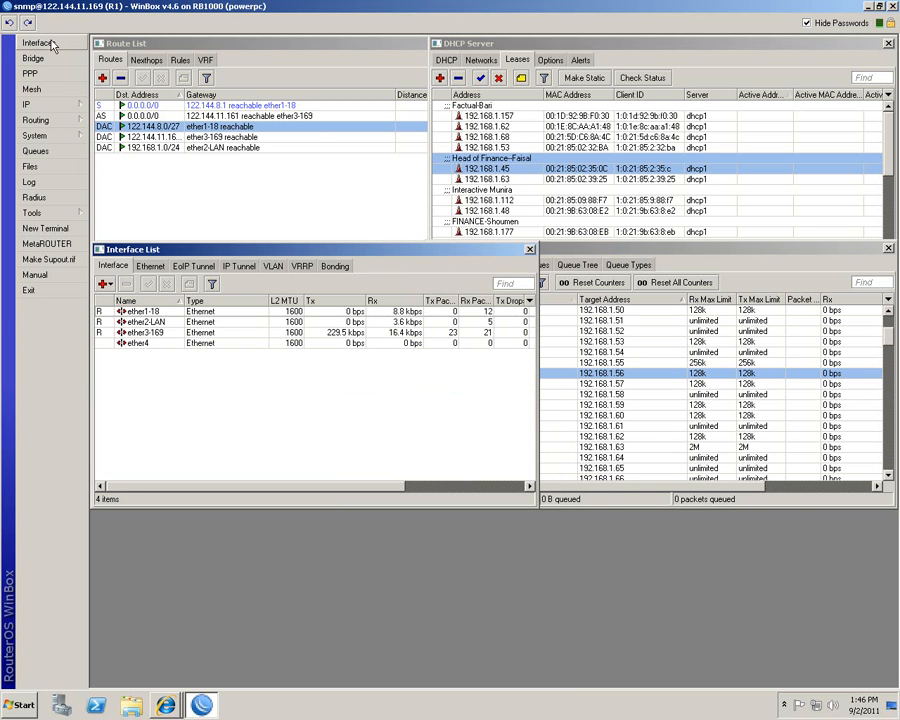
# Open the router's IP Address List, widening its window and Address column to show the full addresses
pyautogui.click(54, 108)
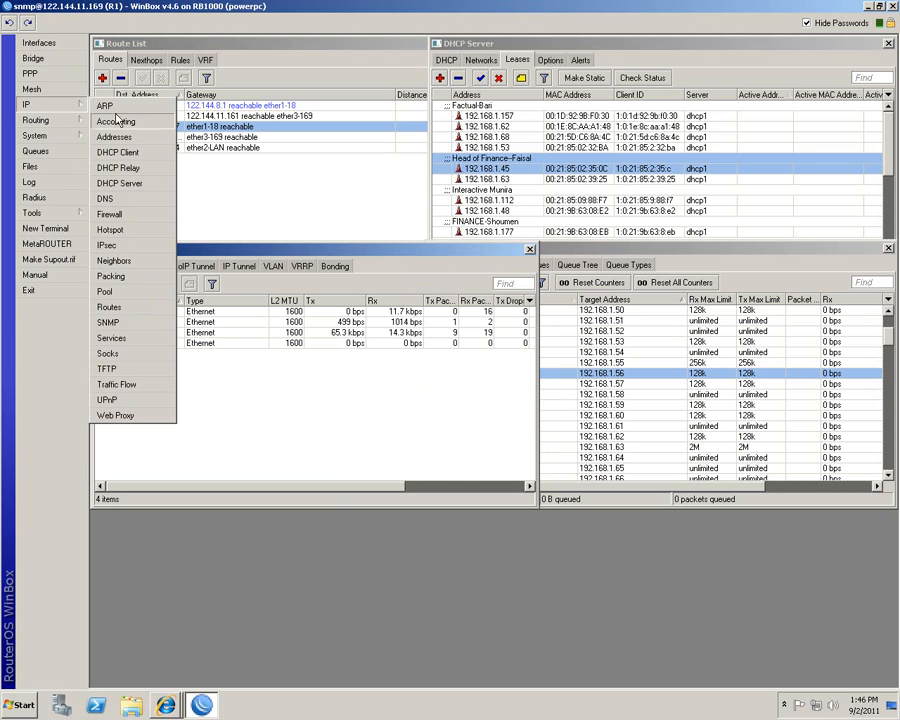
pyautogui.click(118, 135)
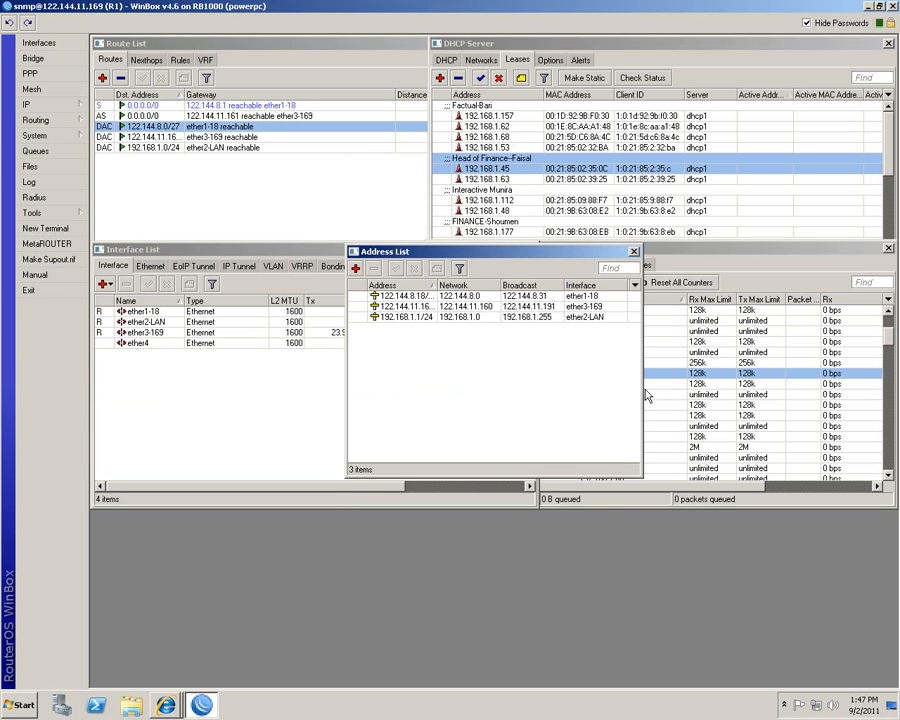
pyautogui.moveTo(643, 389); pyautogui.dragTo(725, 389)
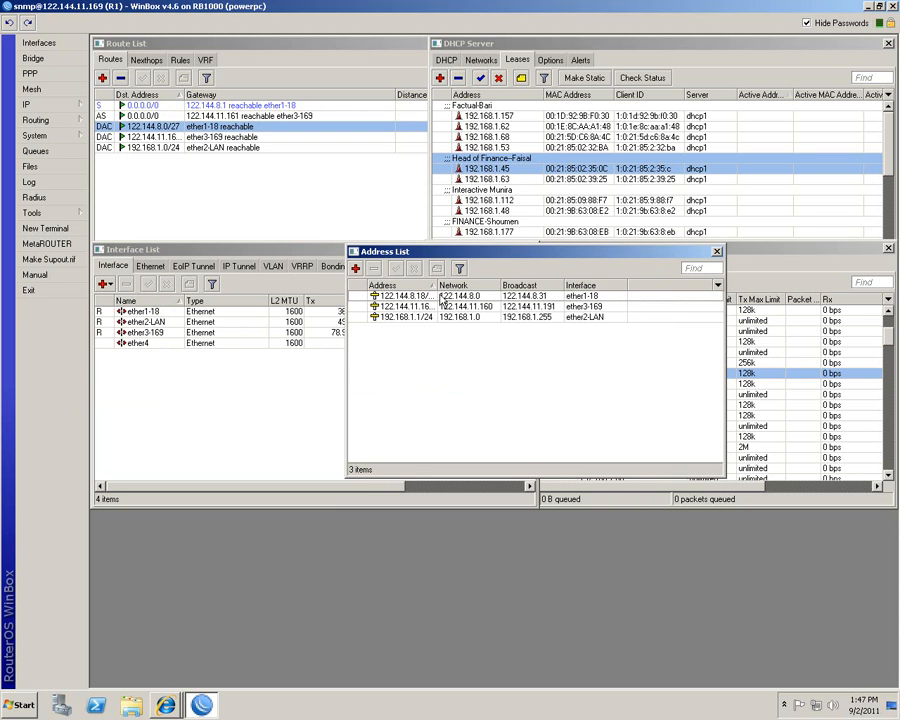
pyautogui.moveTo(435, 285); pyautogui.dragTo(465, 286)
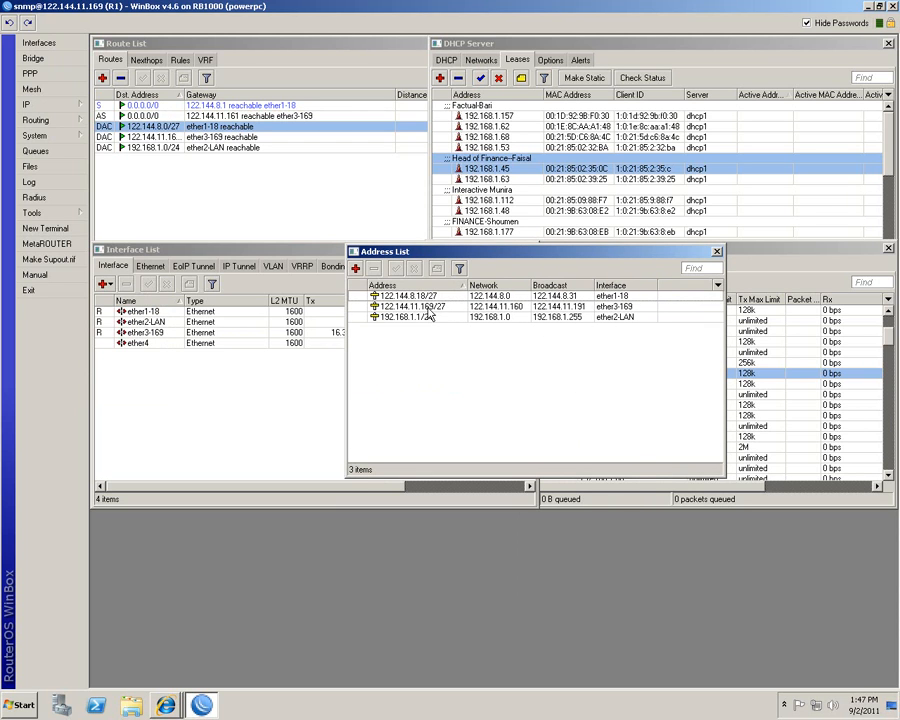
# Check the ether3-169, ether1-18 and ether2-LAN entries in the Address List and close the list
pyautogui.click(429, 307)
pyautogui.click(432, 299)
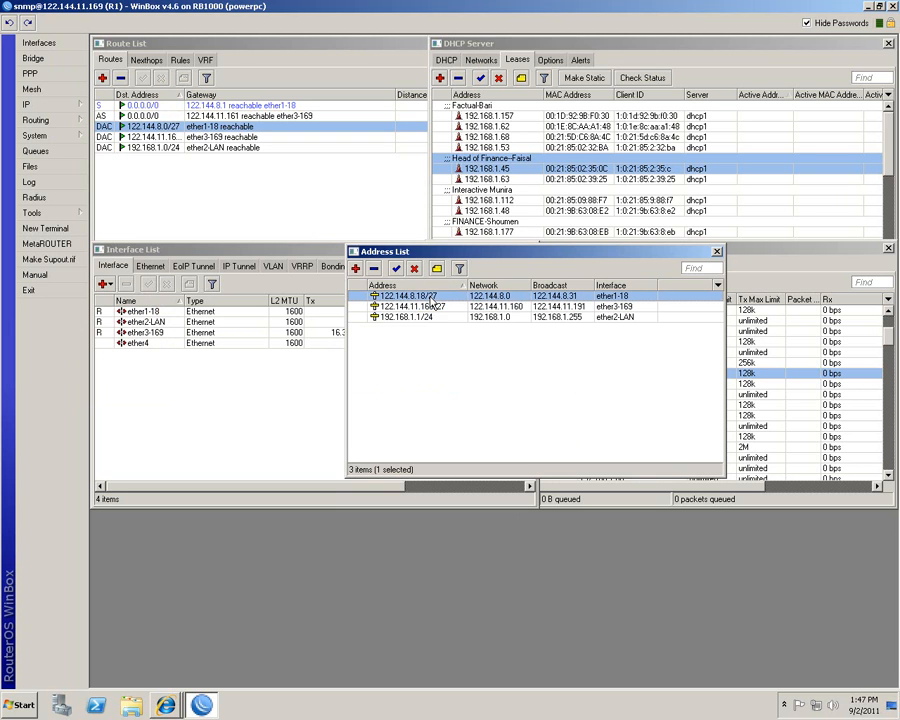
pyautogui.click(430, 318)
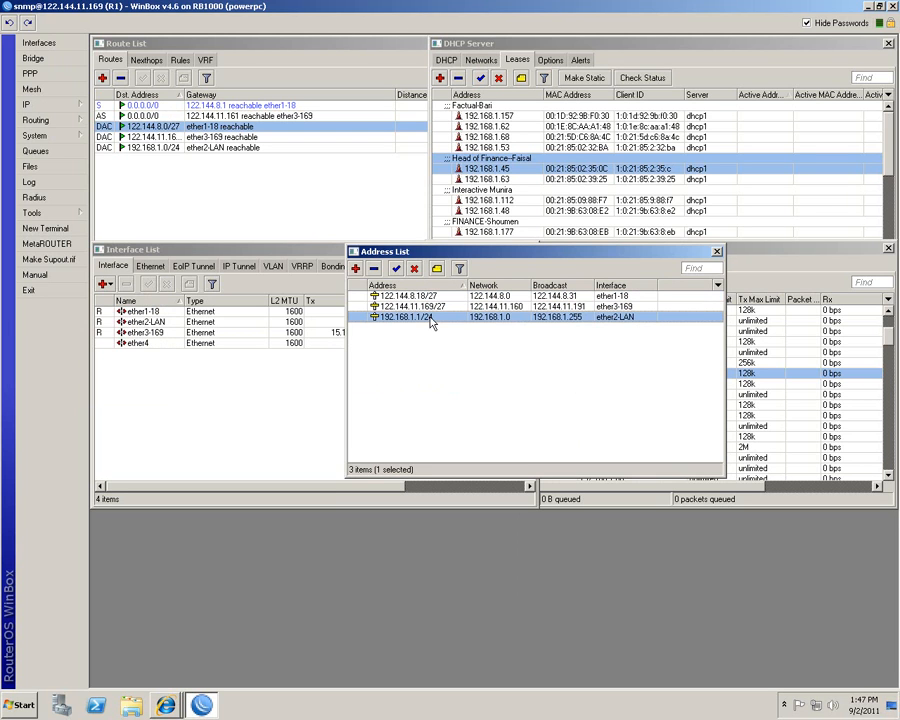
pyautogui.click(609, 335)
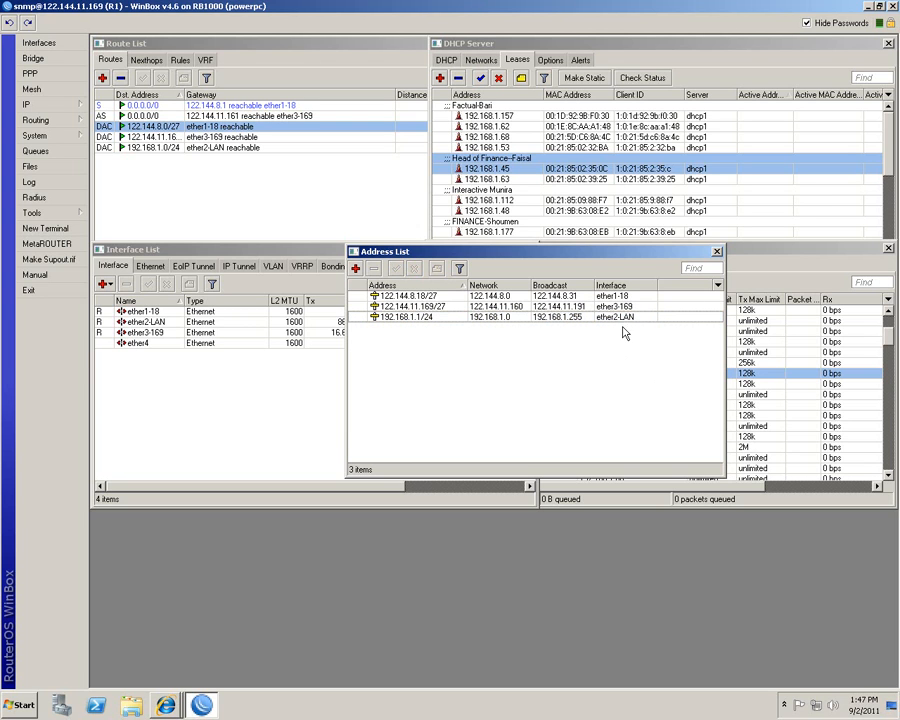
pyautogui.click(716, 251)
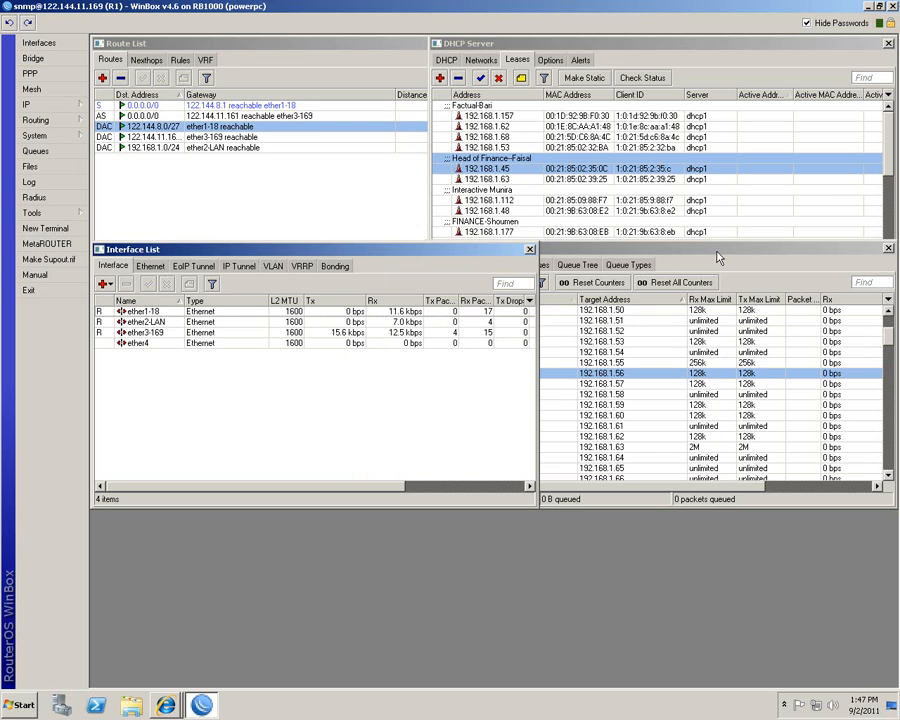
# Bring the DHCP Server's list of leases to the front
pyautogui.click(42, 104)
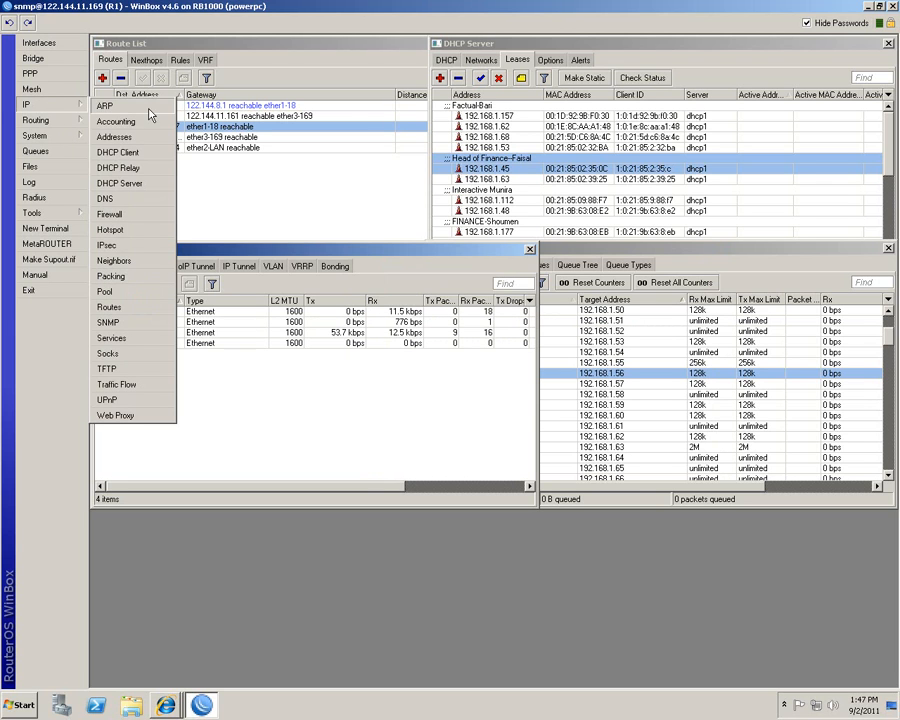
pyautogui.click(138, 185)
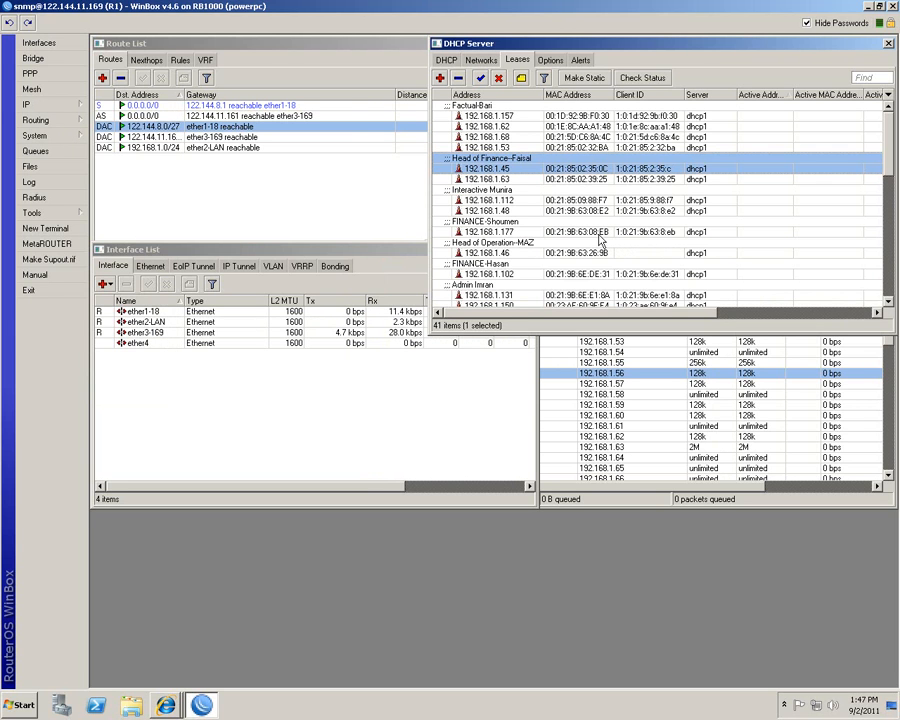
# View the router's Neighbor List with its Identity and Platform columns and window widened, and close the list
pyautogui.click(74, 106)
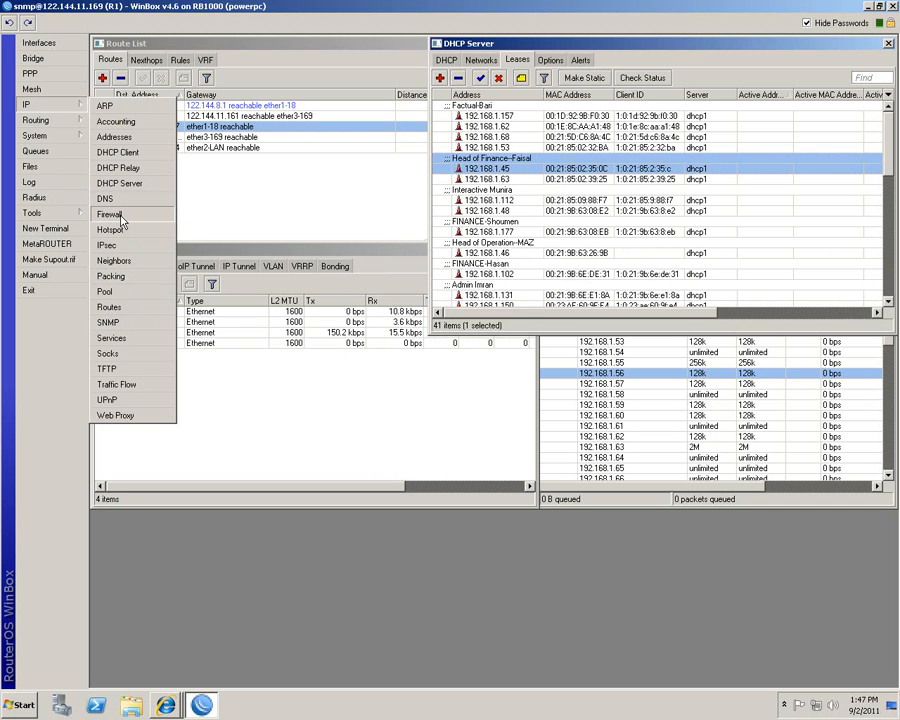
pyautogui.click(122, 260)
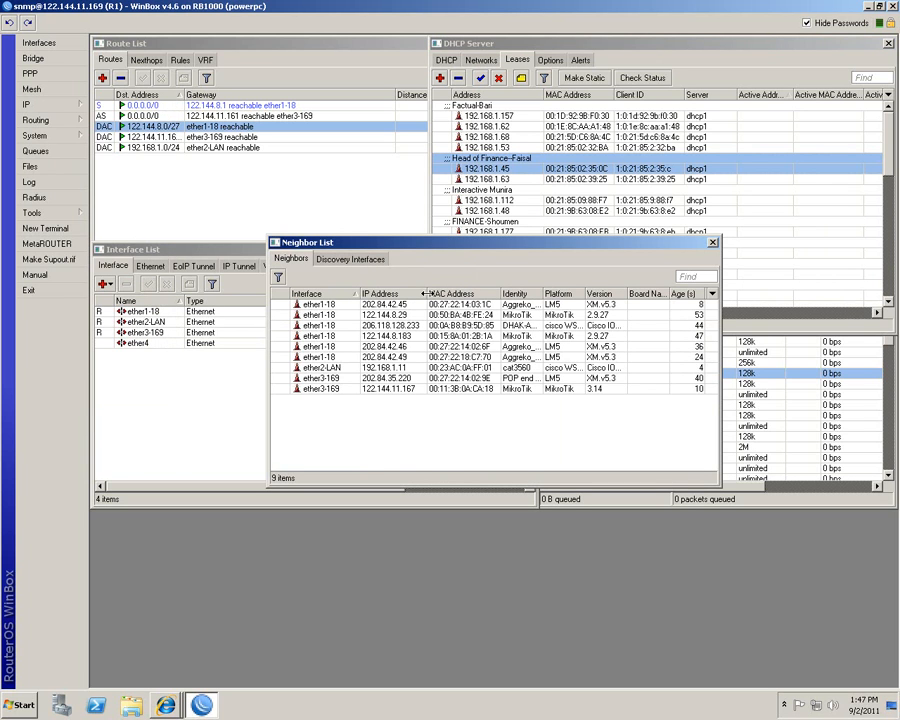
pyautogui.moveTo(541, 293); pyautogui.dragTo(699, 294)
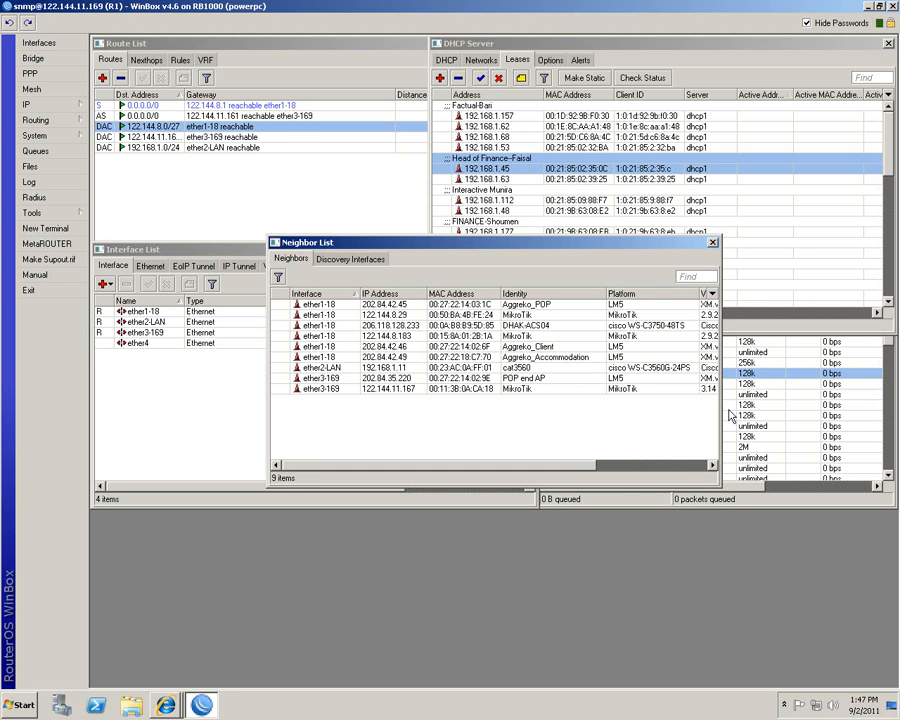
pyautogui.moveTo(720, 413); pyautogui.dragTo(842, 410)
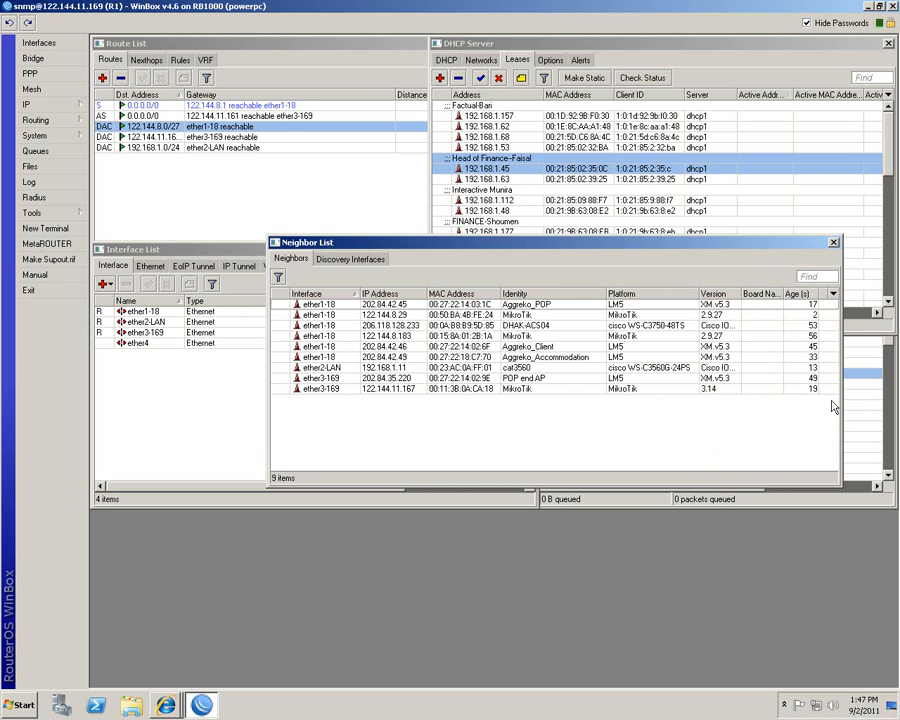
pyautogui.click(833, 243)
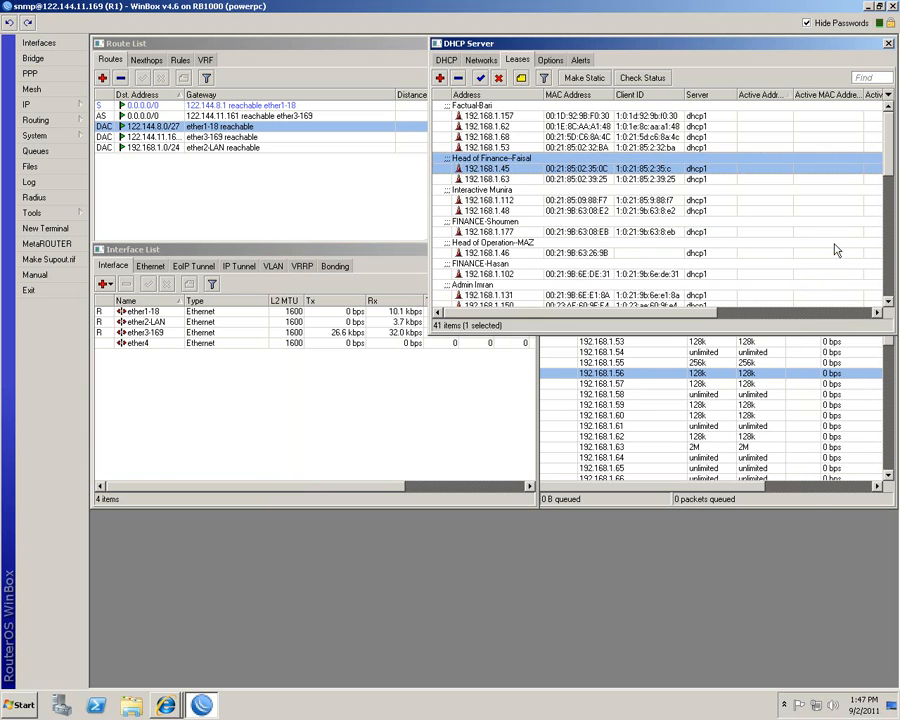
# Open the IP Service List and go through the ftp, ssh, telnet, winbox and www services
pyautogui.click(45, 104)
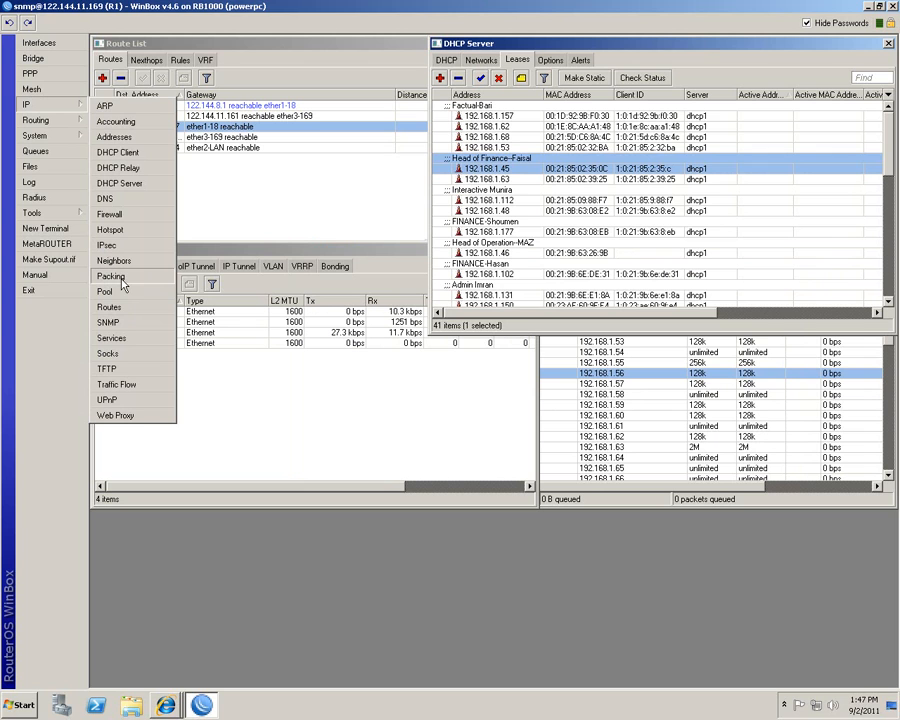
pyautogui.click(132, 340)
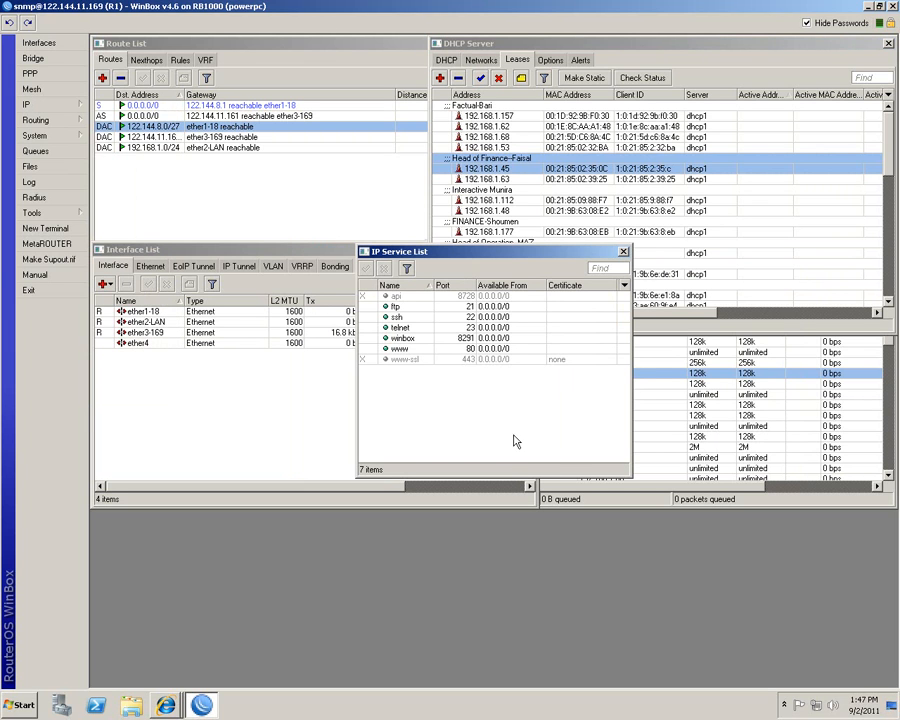
pyautogui.click(396, 306)
pyautogui.click(397, 316)
pyautogui.click(400, 327)
pyautogui.click(408, 341)
pyautogui.click(408, 348)
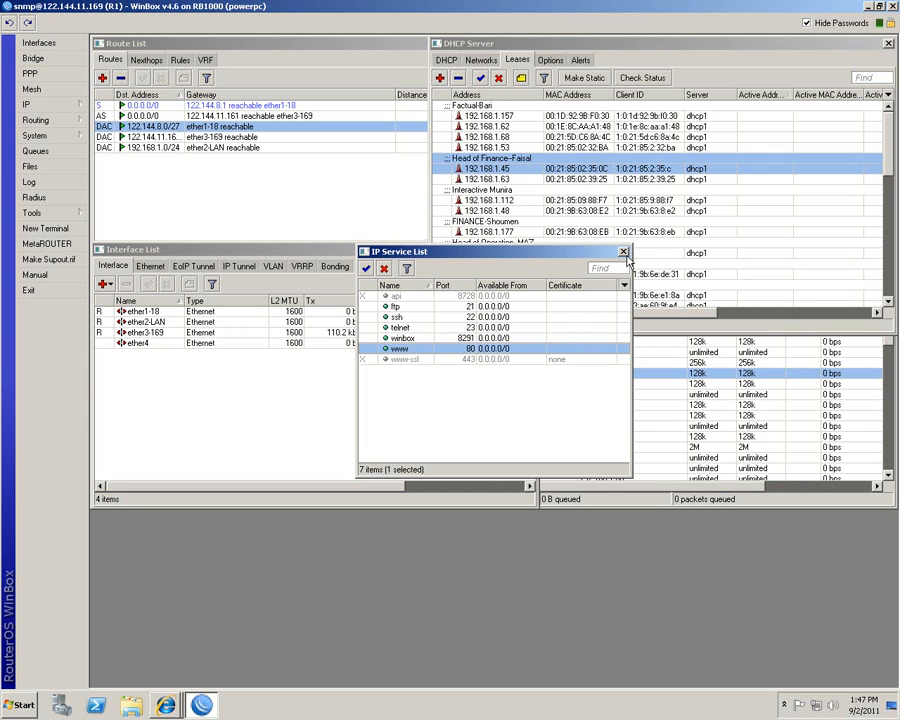
# Check the ftp service's port and allowed address settings, and close the IP Service List
pyautogui.doubleClick(395, 306)
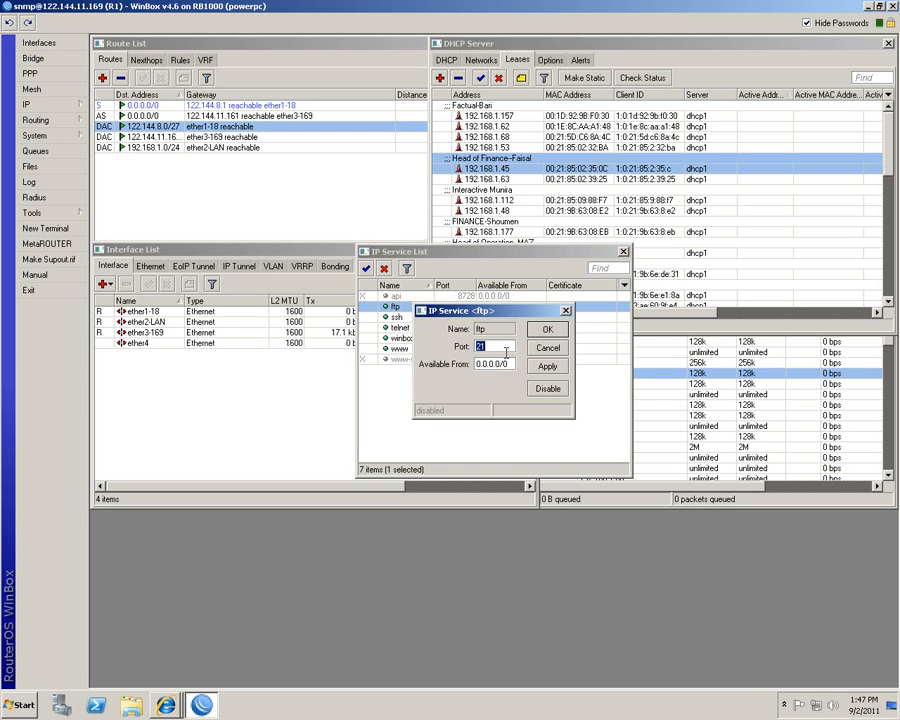
pyautogui.click(565, 311)
pyautogui.click(624, 252)
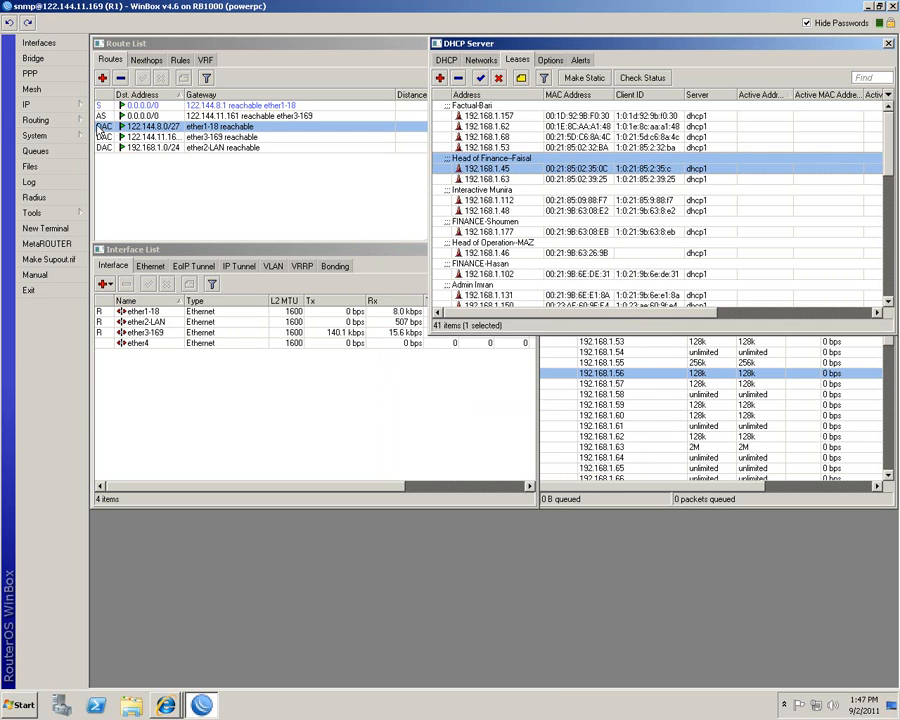
# Inspect the public and nms-manager communities of the SNMP Server, and close the SNMP window
pyautogui.click(30, 104)
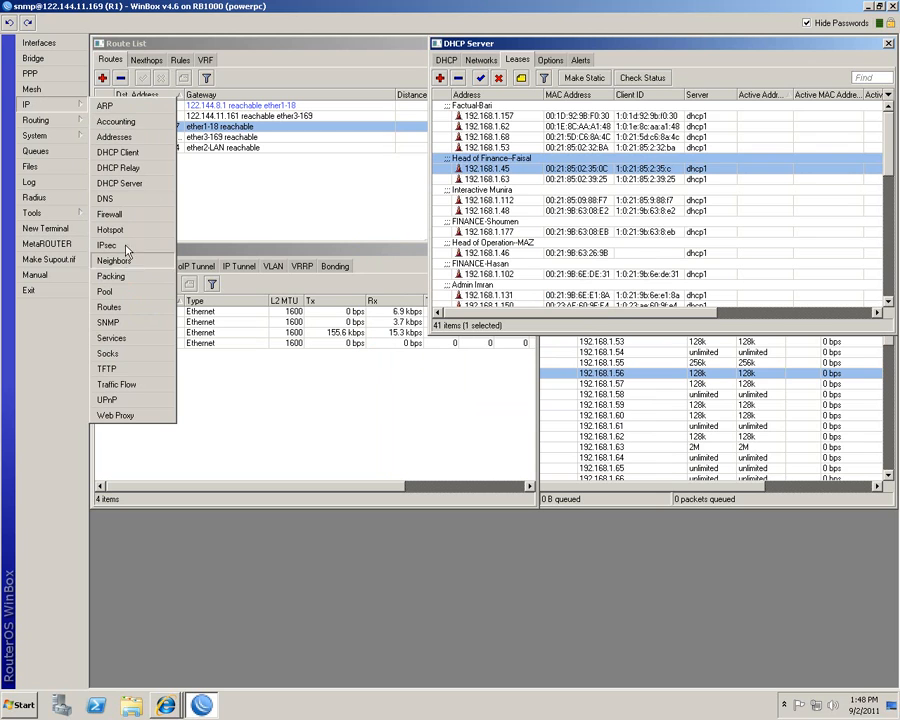
pyautogui.click(112, 322)
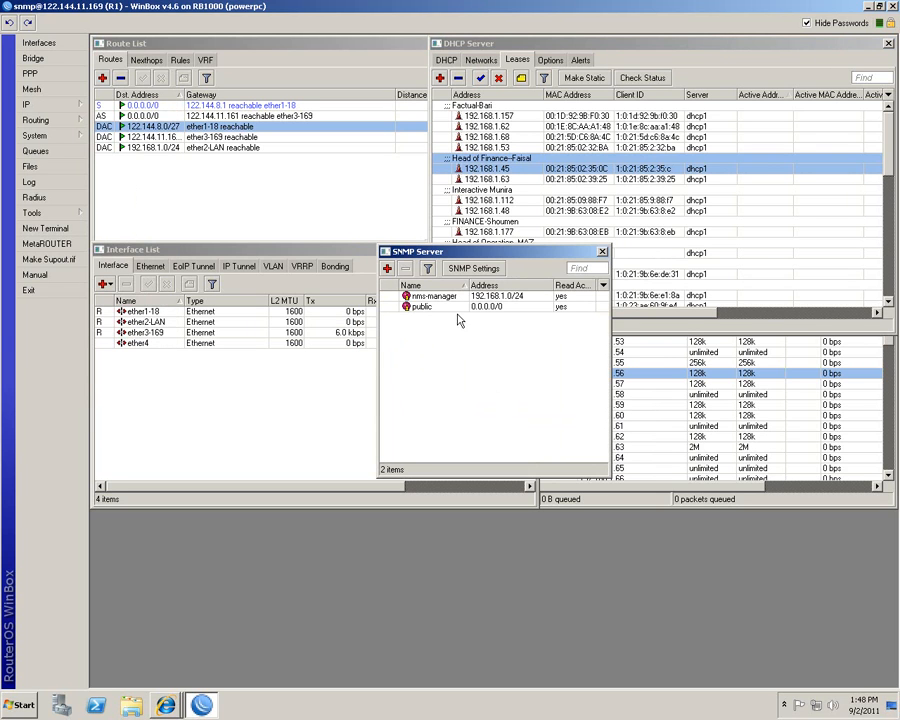
pyautogui.doubleClick(426, 306)
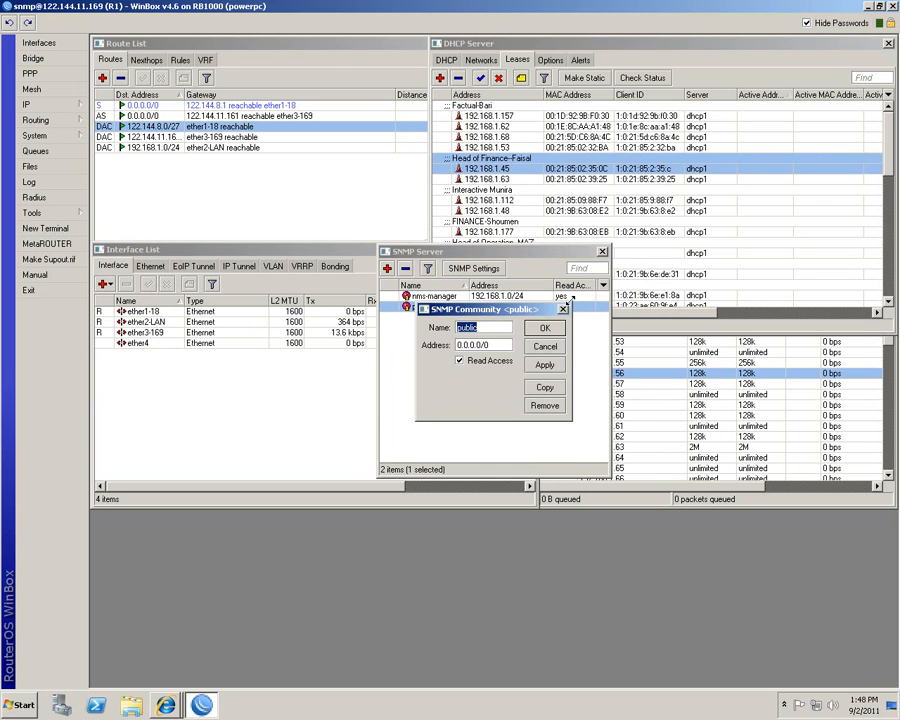
pyautogui.press('Escape')
pyautogui.doubleClick(485, 296)
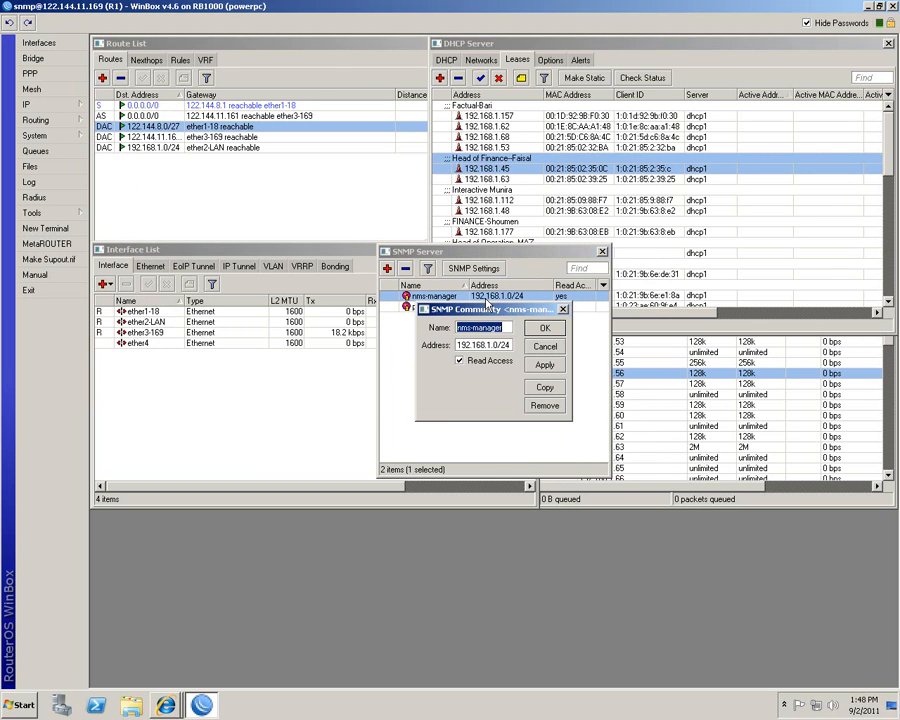
pyautogui.click(563, 311)
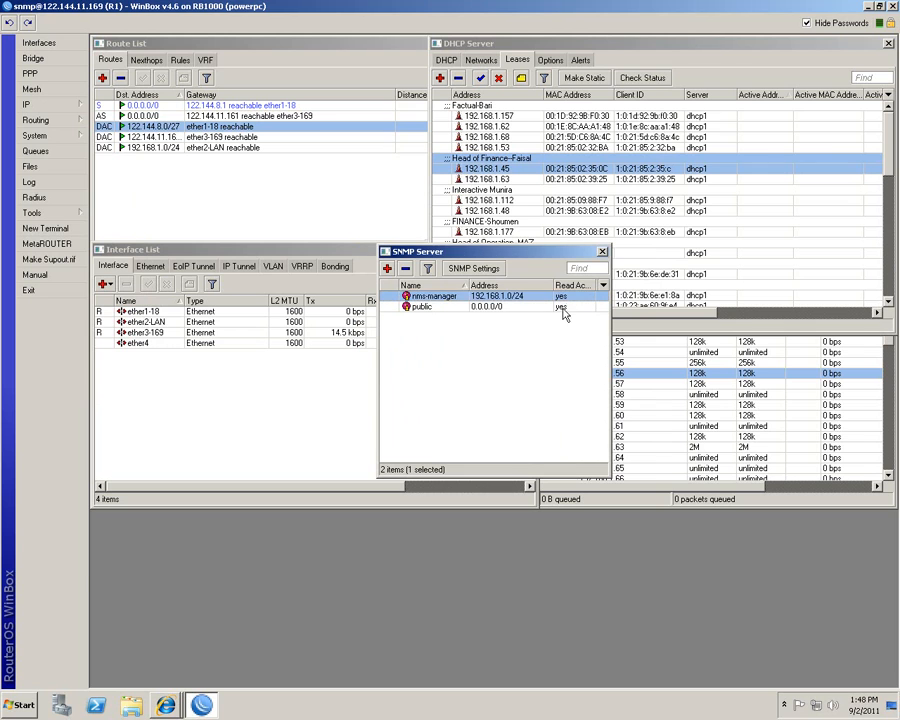
pyautogui.click(602, 252)
# View the Traffic Flow options for a new target, cancel without adding one and close the Traffic Flow window
pyautogui.click(30, 104)
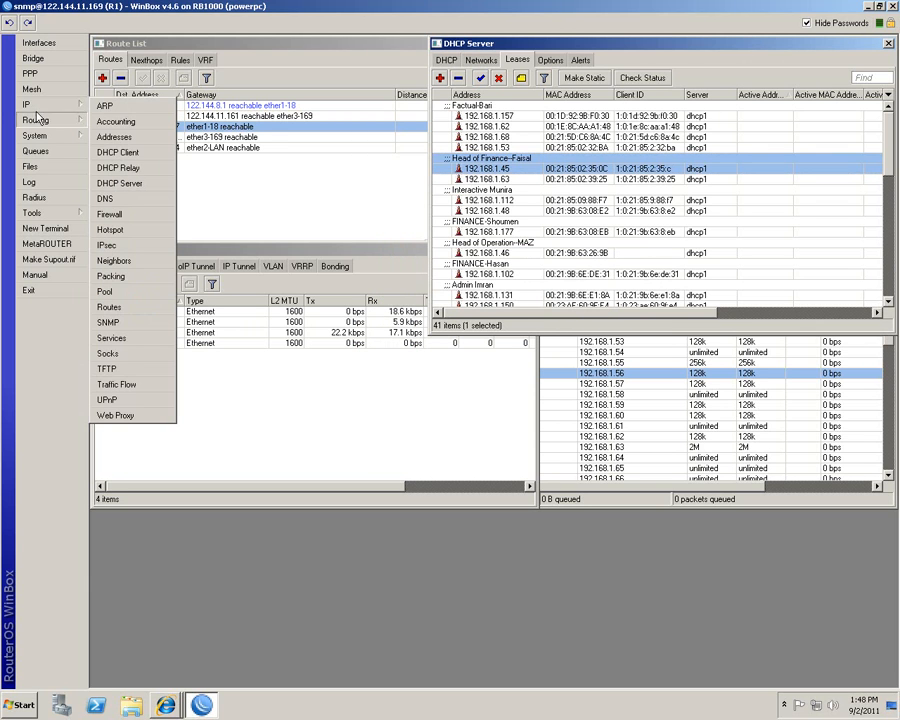
pyautogui.click(139, 385)
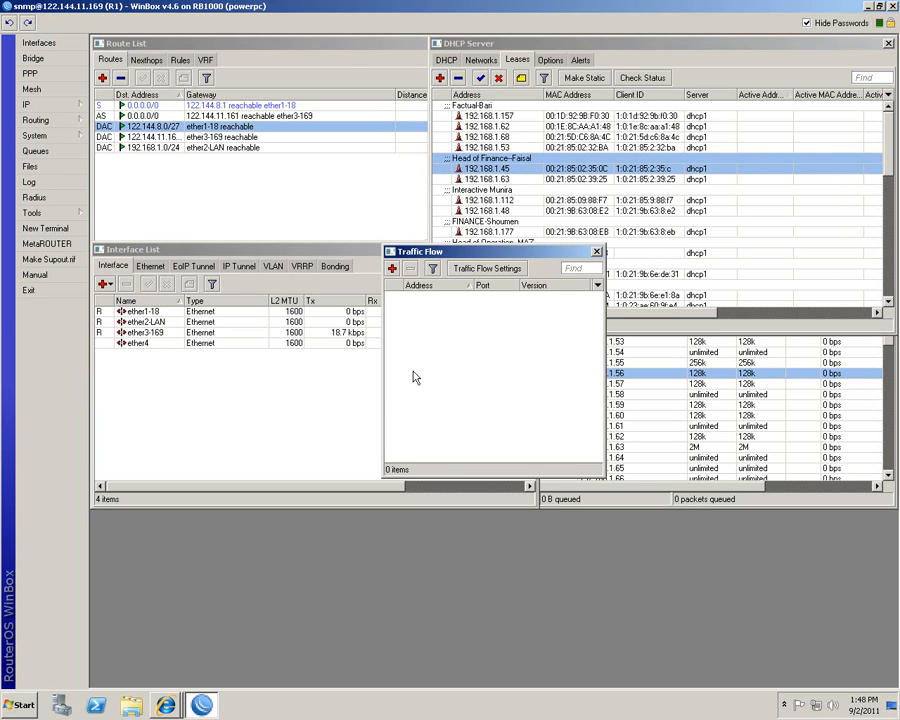
pyautogui.click(393, 268)
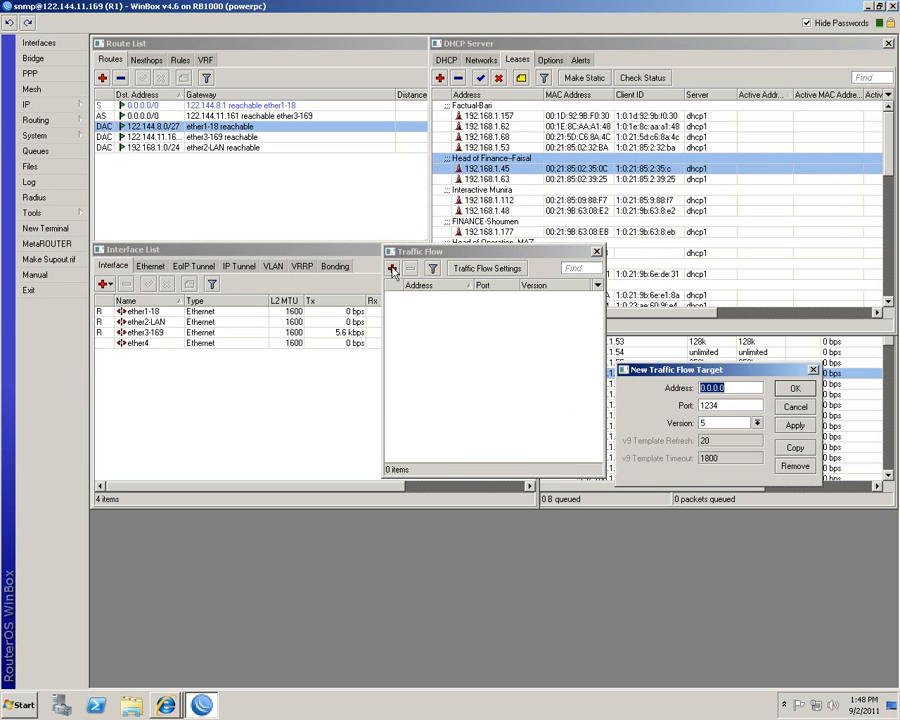
pyautogui.click(795, 408)
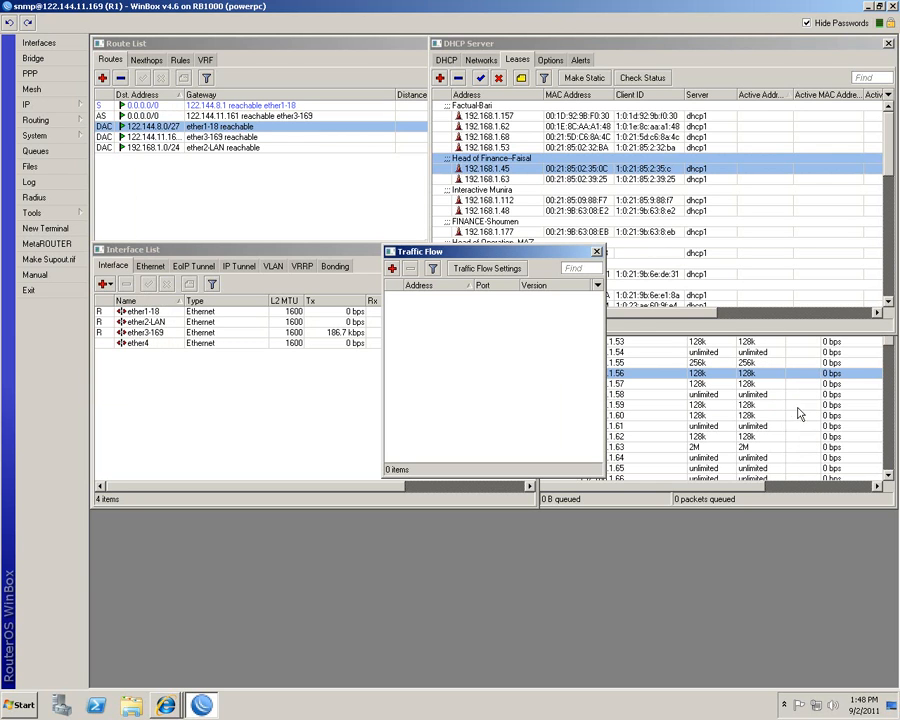
pyautogui.click(597, 252)
# Review the Web Proxy's access, cache, direct, connections and cache contents lists, and close the Web Proxy window
pyautogui.click(30, 104)
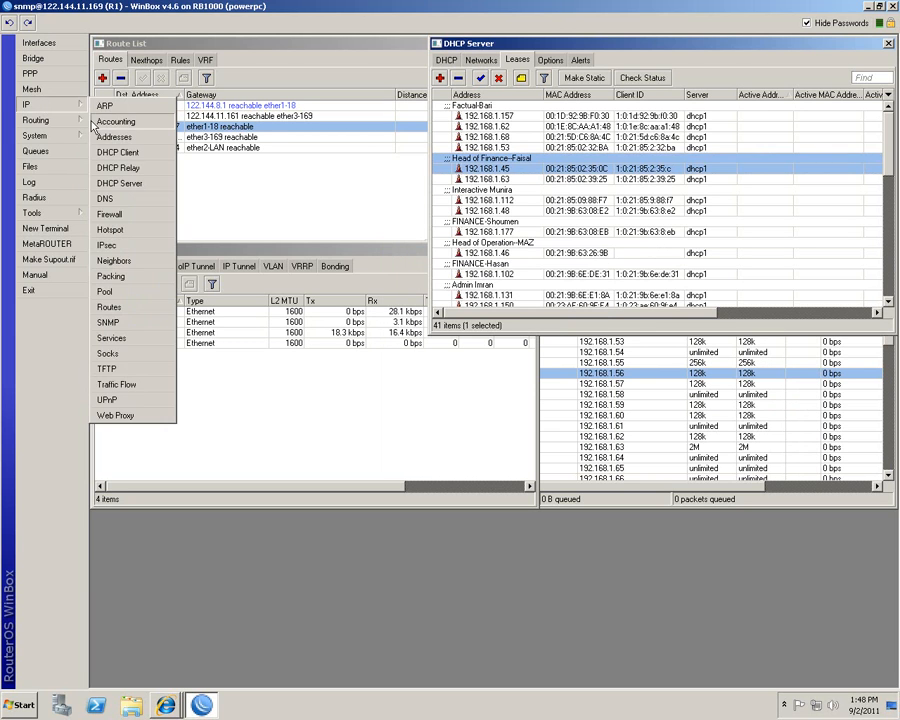
pyautogui.click(138, 416)
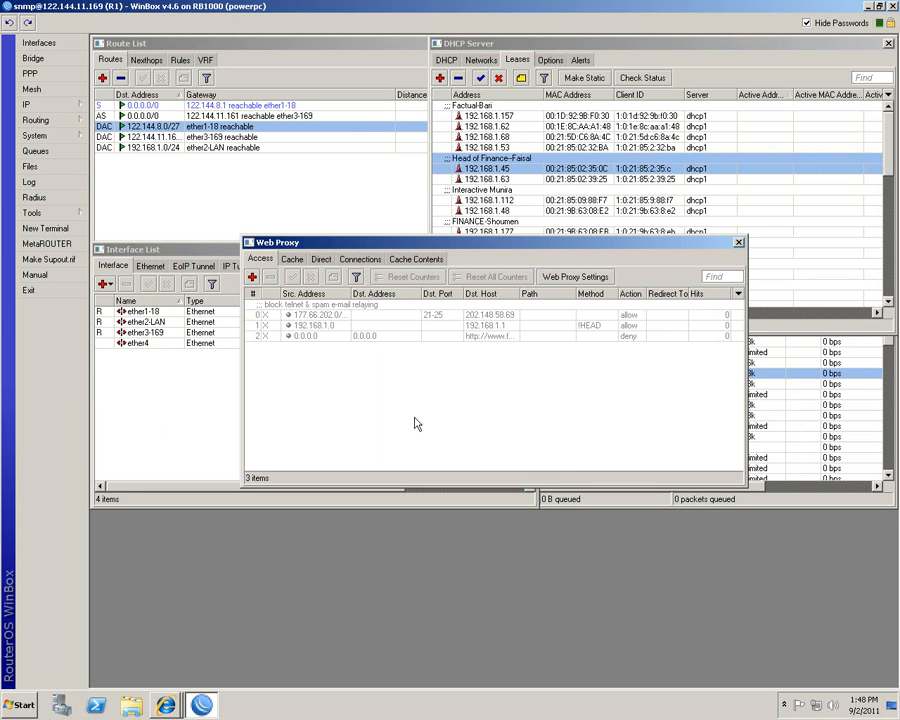
pyautogui.click(292, 260)
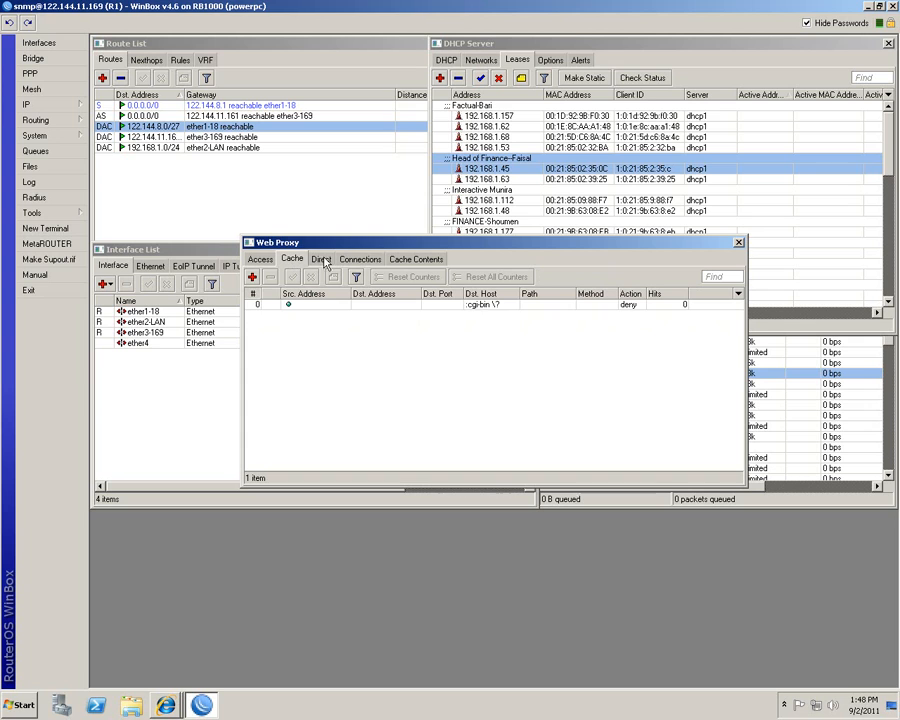
pyautogui.click(324, 259)
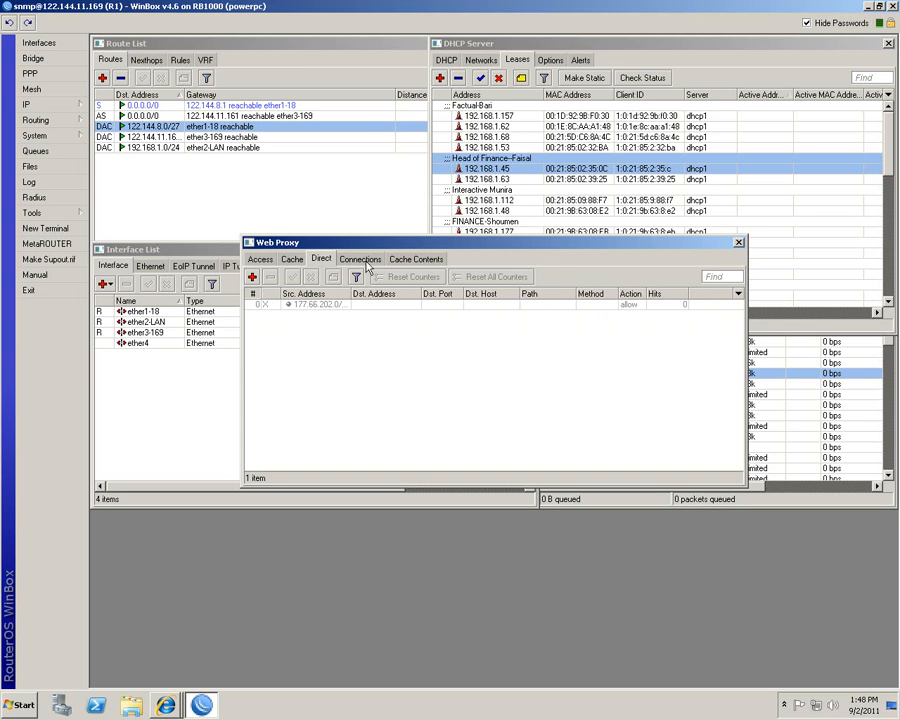
pyautogui.click(366, 260)
pyautogui.click(431, 261)
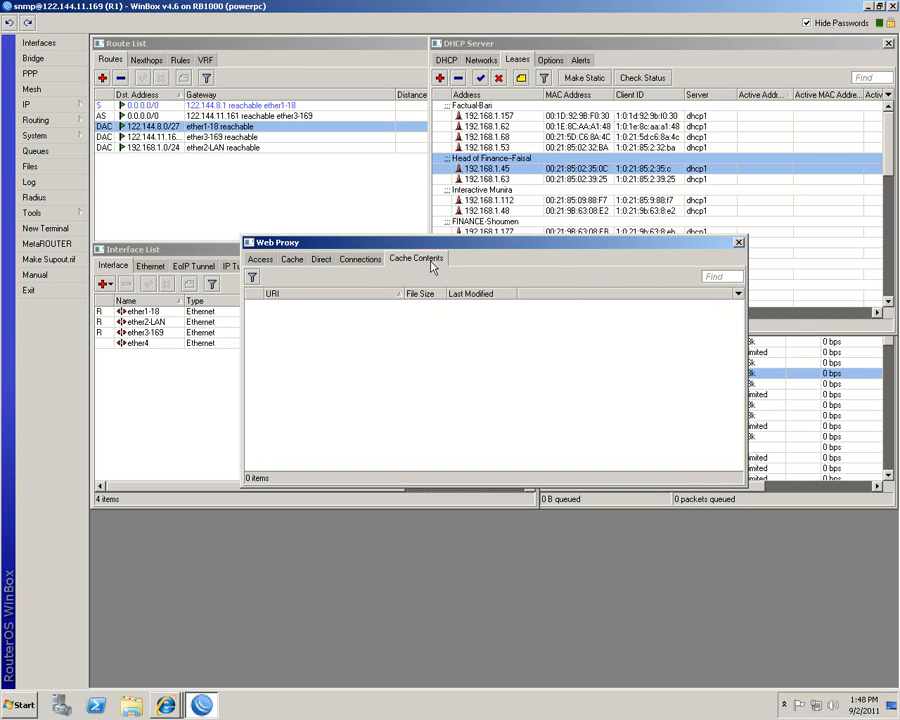
pyautogui.click(738, 244)
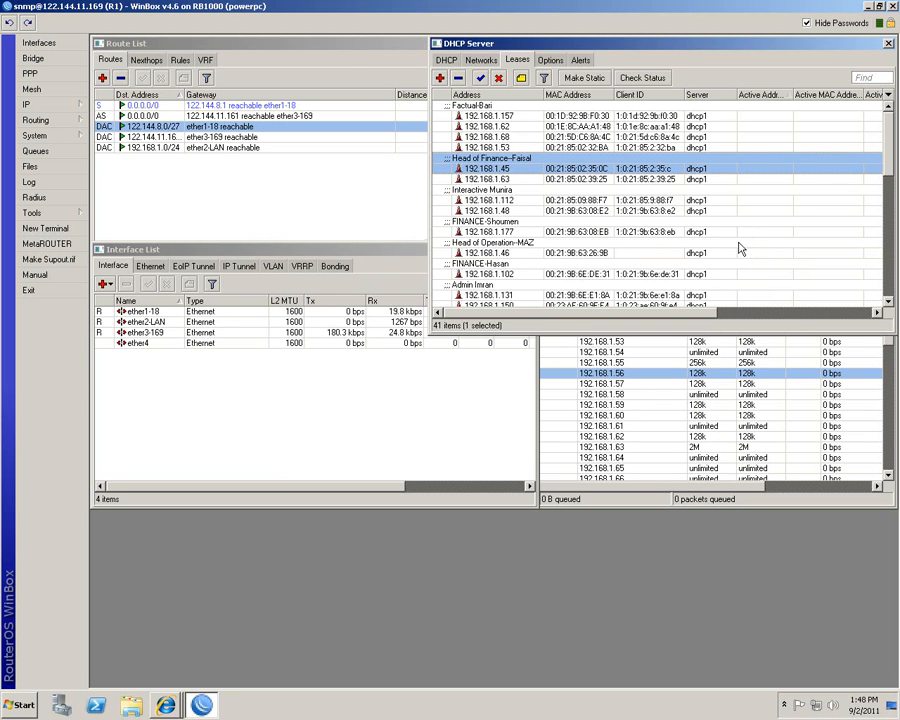
# Look over the available routing options, such as BGP, OSPF and RIP, and return to the Interface List
pyautogui.click(57, 121)
pyautogui.moveTo(57, 112)
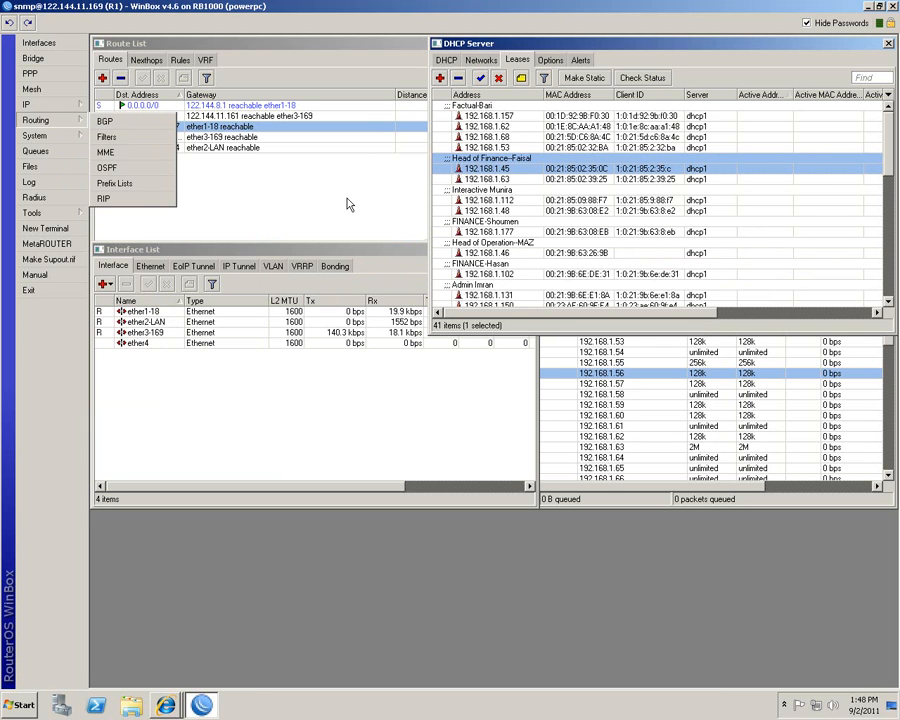
pyautogui.click(323, 416)
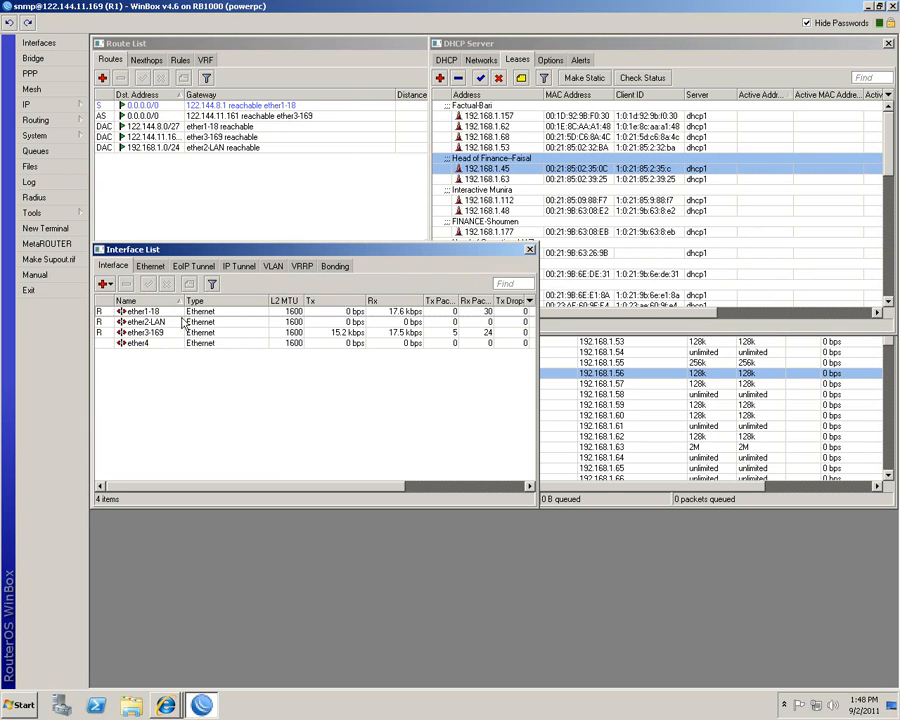
# Inspect the ether3-169 Ethernet interface's general, speed, status and traffic details, and close its properties without changes
pyautogui.click(151, 266)
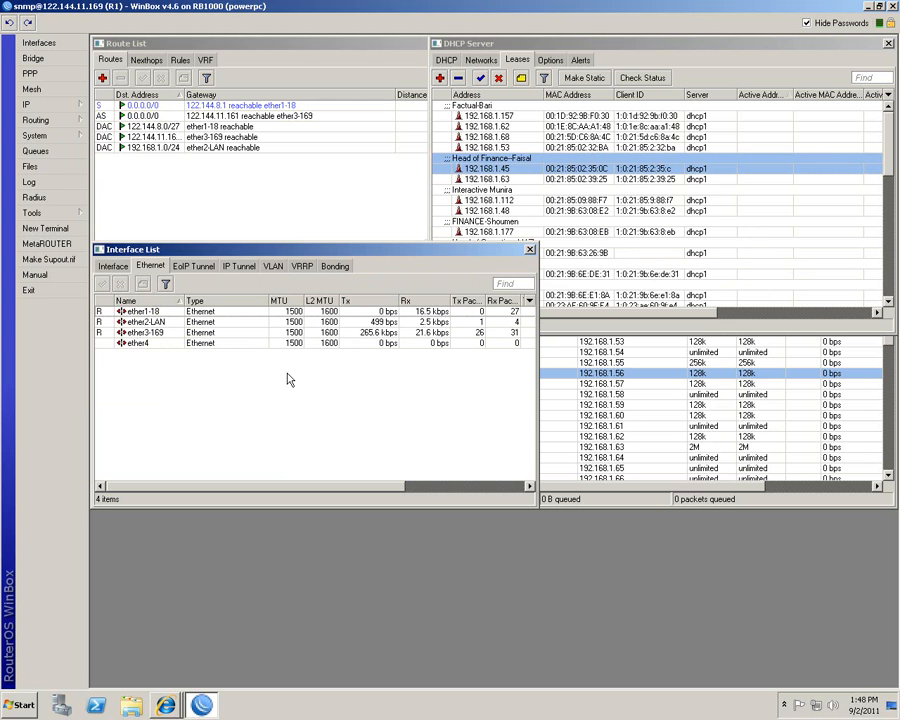
pyautogui.doubleClick(155, 334)
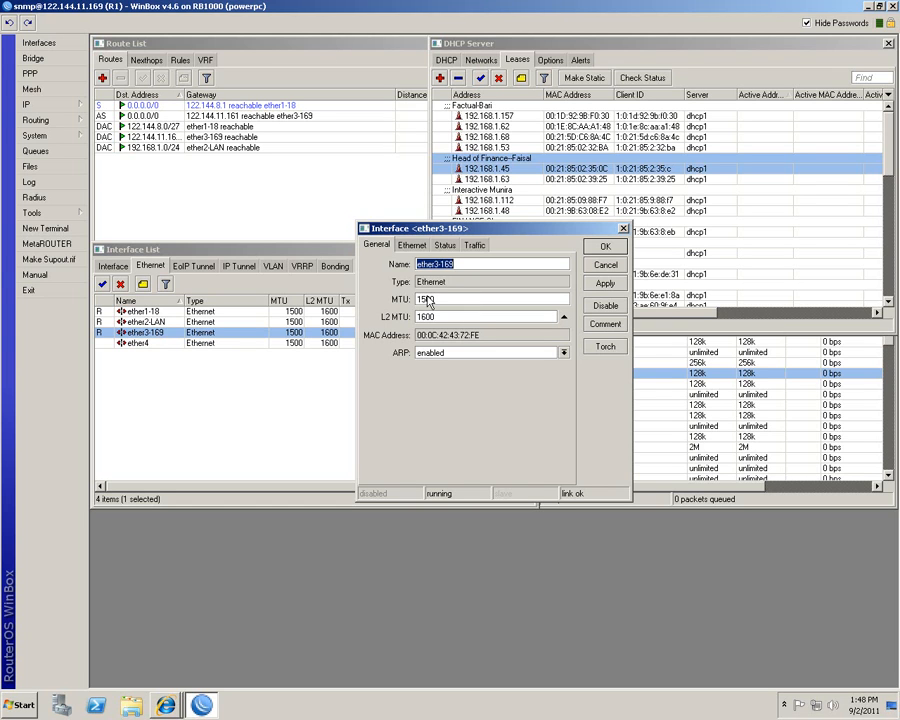
pyautogui.click(411, 245)
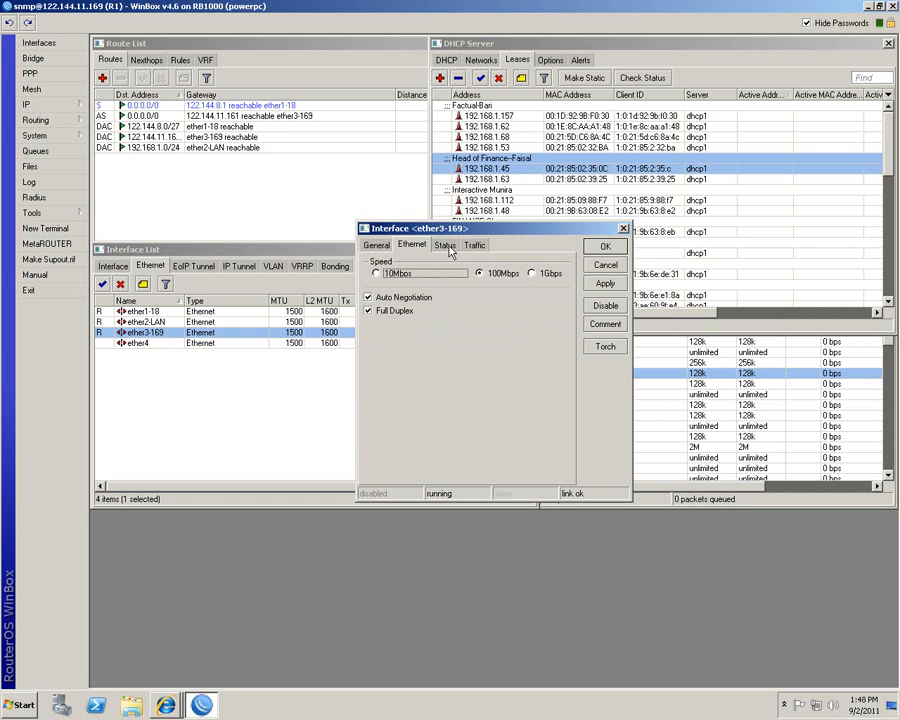
pyautogui.click(447, 247)
pyautogui.click(478, 251)
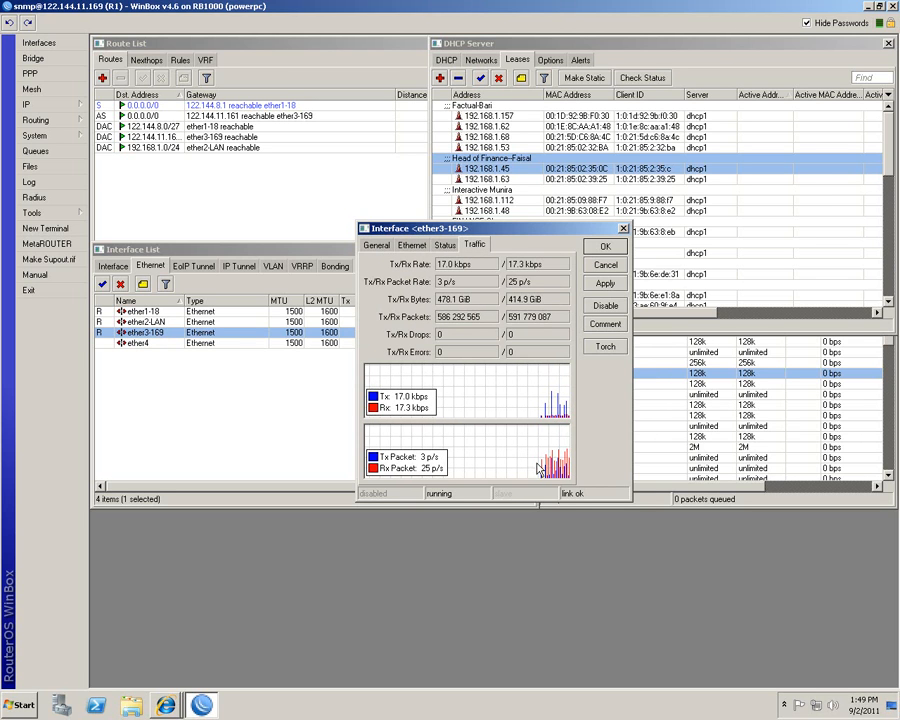
pyautogui.click(612, 270)
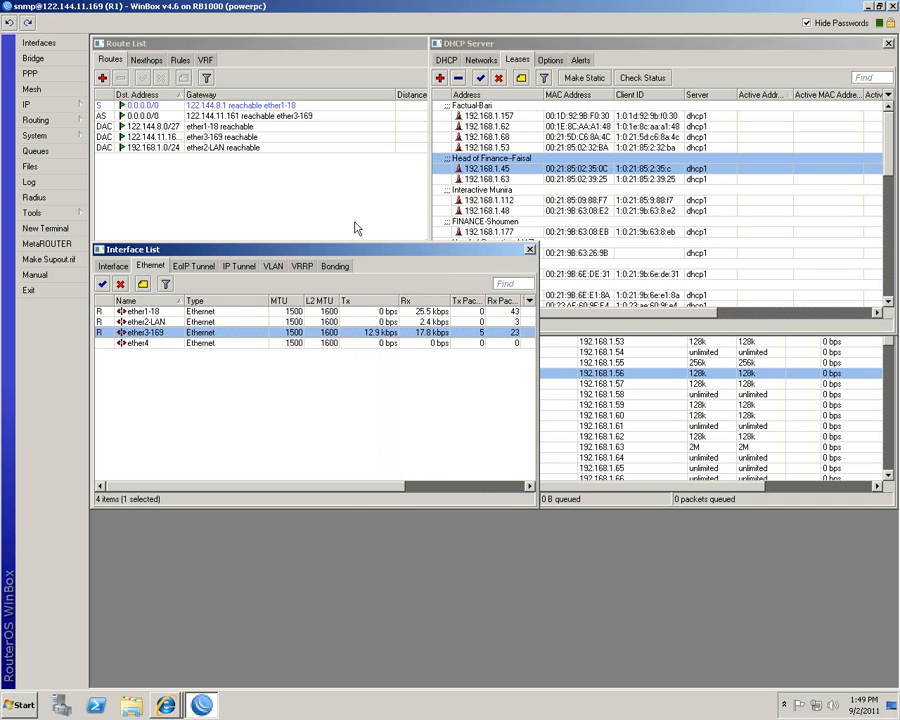
pyautogui.click(40, 104)
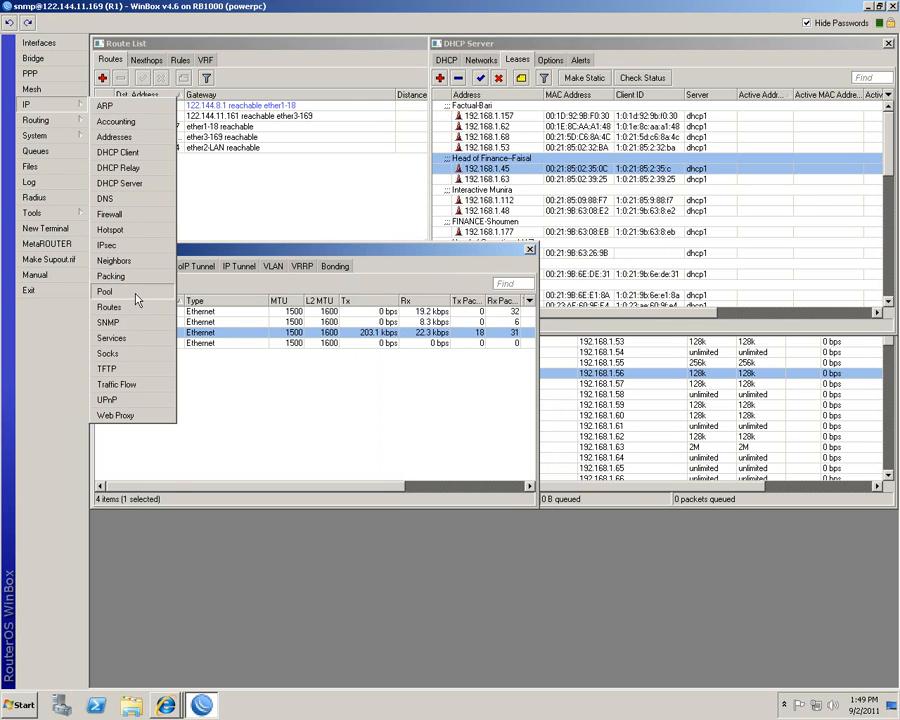
pyautogui.moveTo(60, 137)
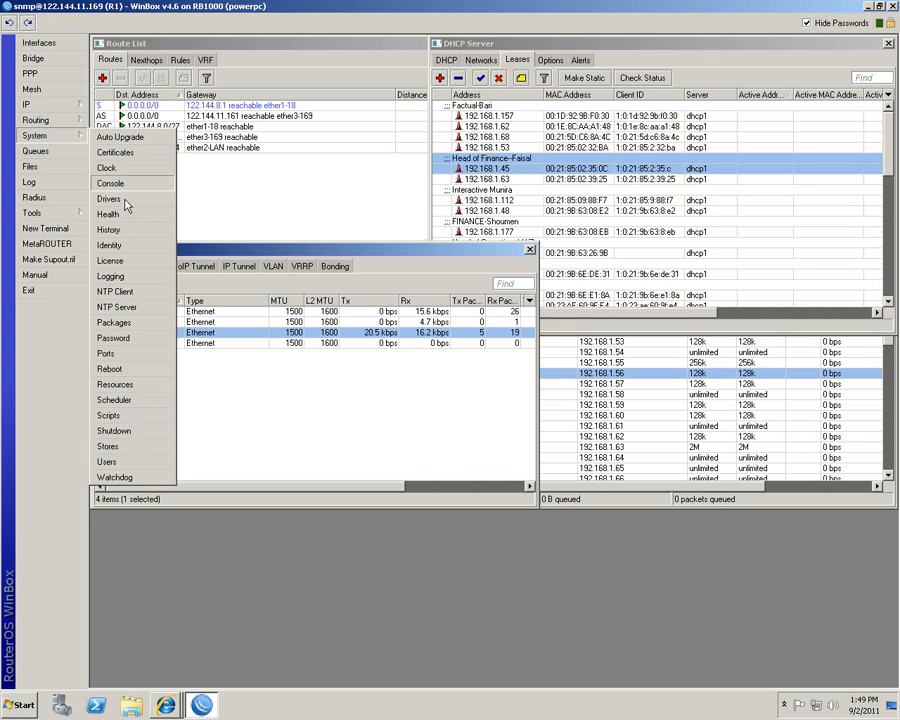
# Review BGP's instances, VRFs, peers, networks, aggregates, VPN4 routes and advertisements, and close the BGP window
pyautogui.click(36, 120)
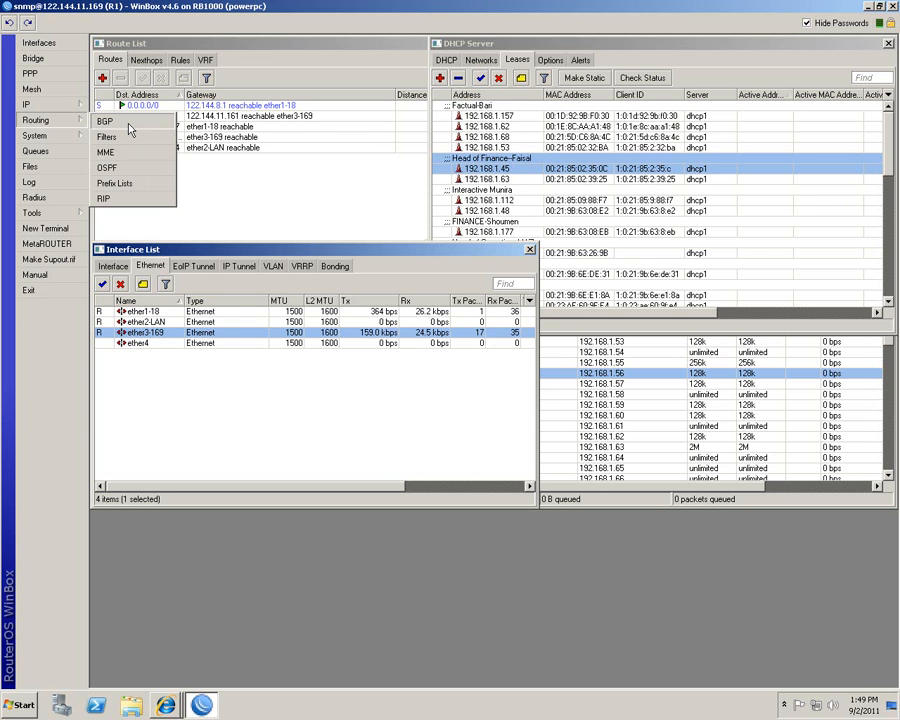
pyautogui.click(106, 121)
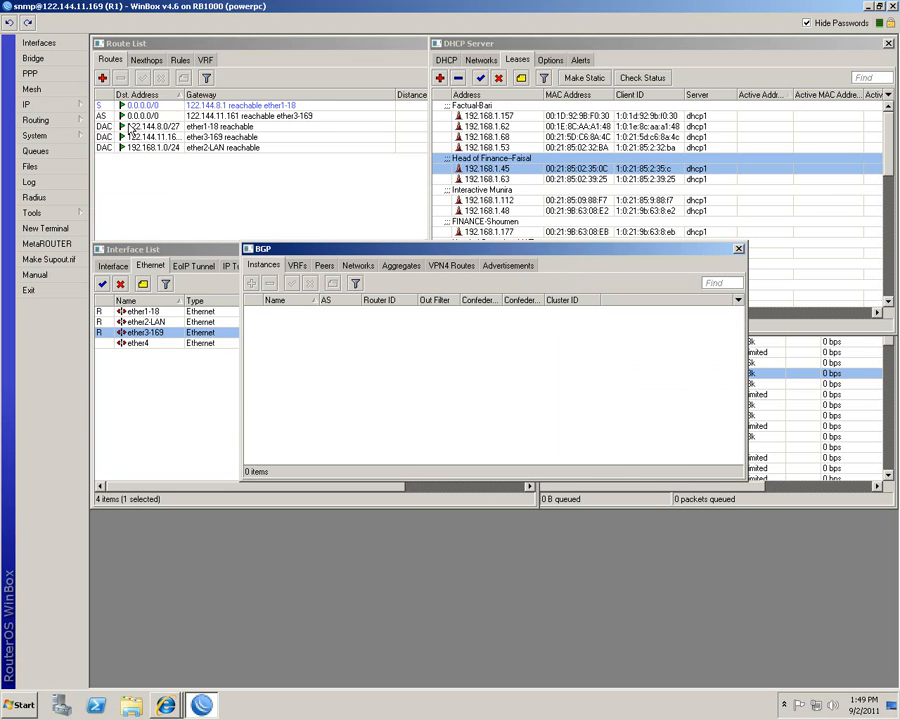
pyautogui.click(296, 266)
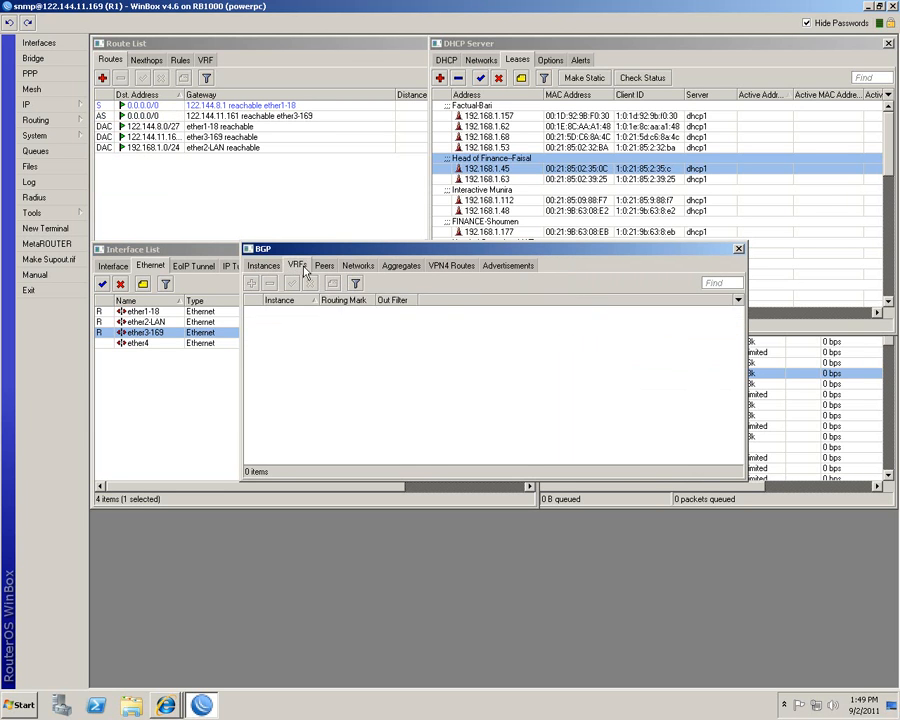
pyautogui.click(324, 266)
pyautogui.click(364, 267)
pyautogui.click(401, 266)
pyautogui.click(451, 266)
pyautogui.click(509, 266)
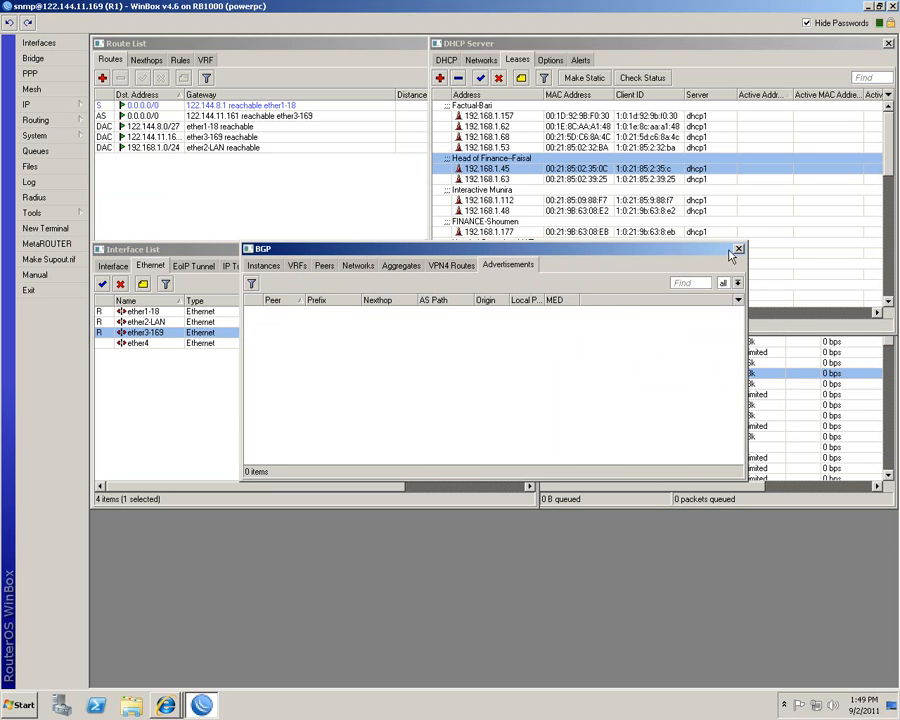
pyautogui.click(738, 248)
# Check the routing filters list and close the Route Filters window without adding a filter
pyautogui.click(60, 121)
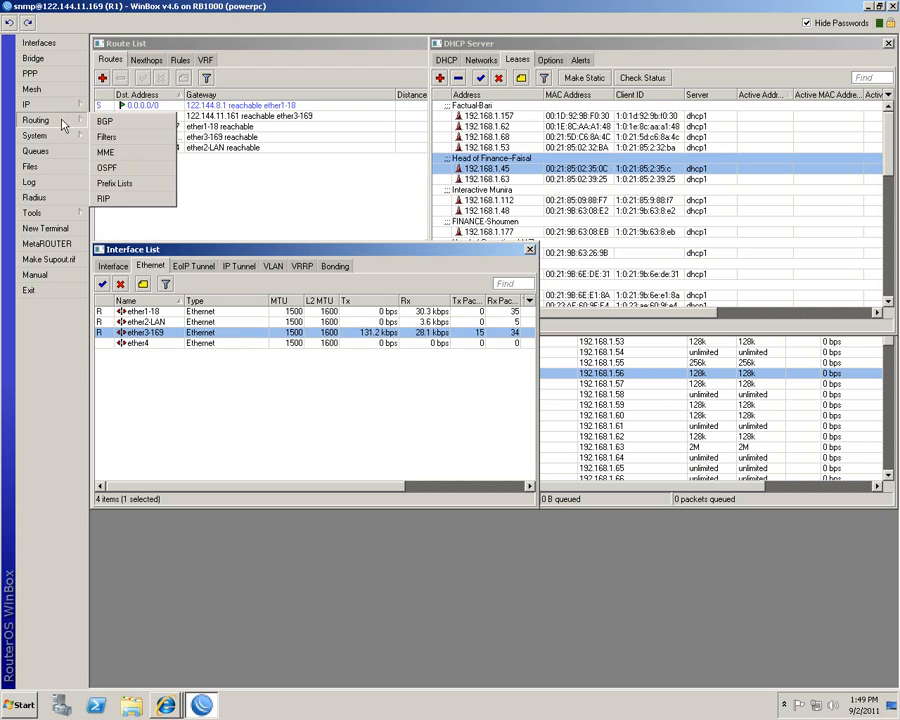
pyautogui.click(98, 136)
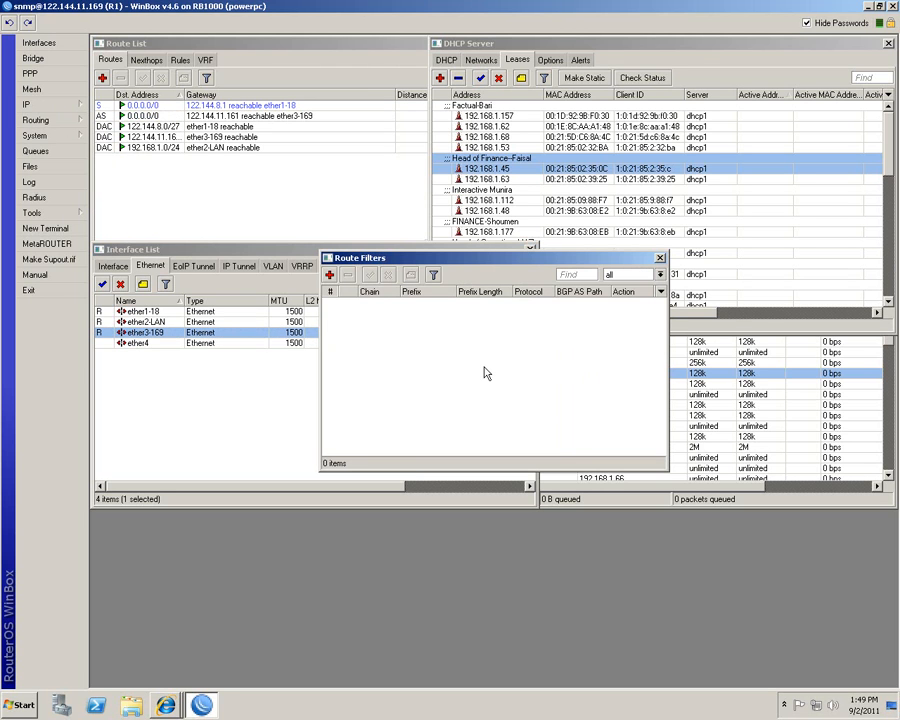
pyautogui.click(659, 258)
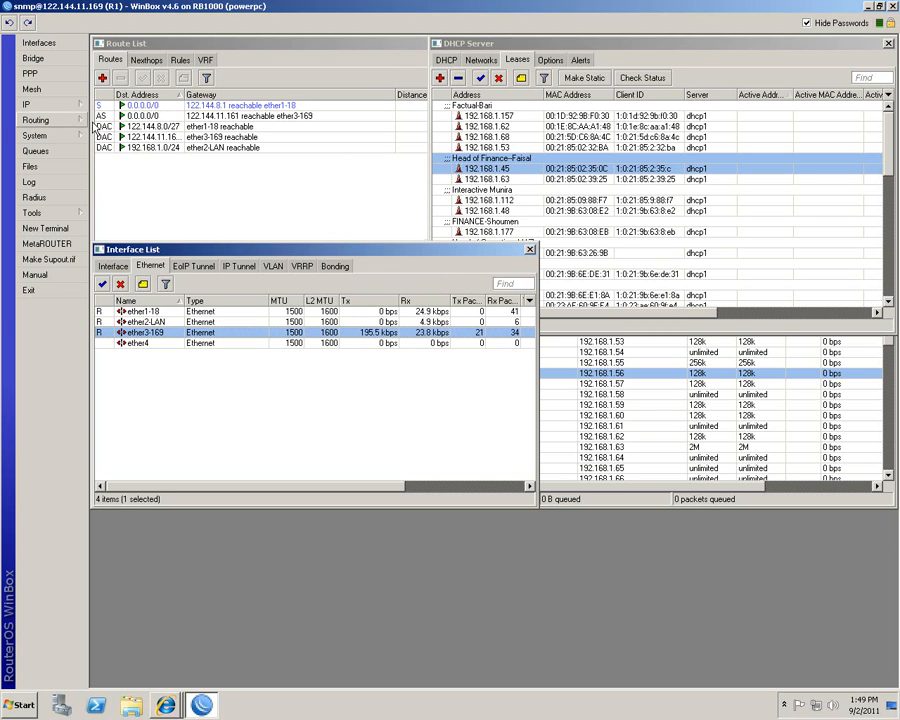
# Review the MME routing protocol's interface, networks and originators lists, and close the MME window
pyautogui.click(50, 120)
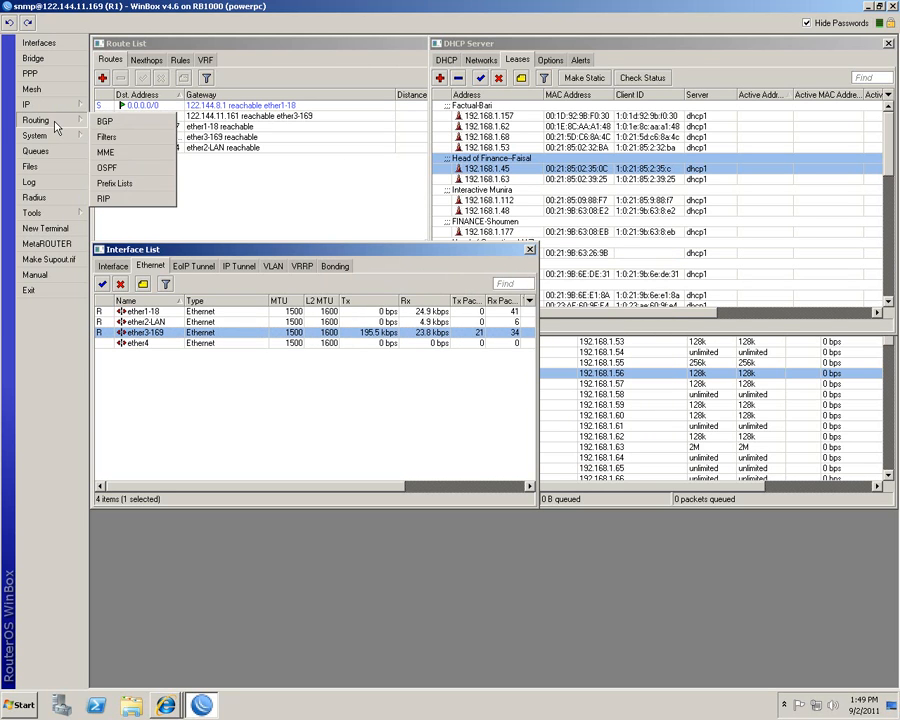
pyautogui.click(101, 155)
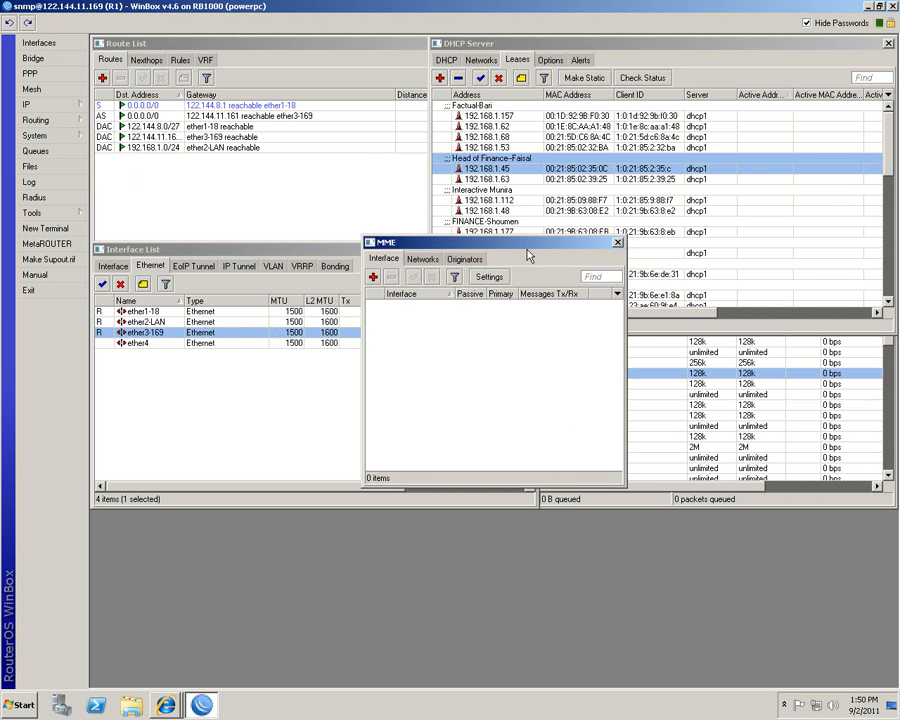
pyautogui.click(418, 260)
pyautogui.click(465, 259)
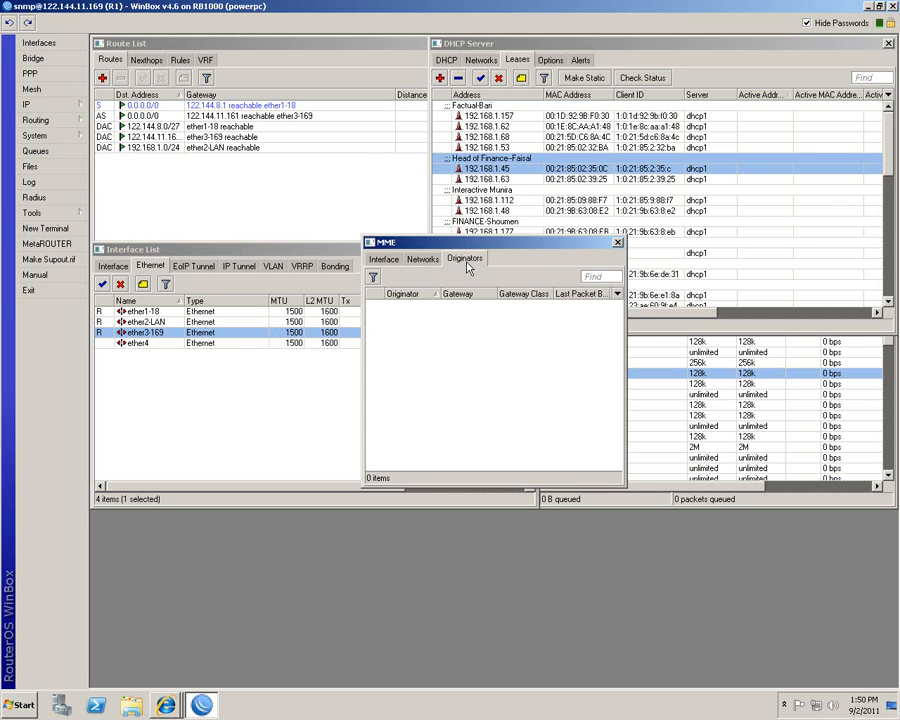
pyautogui.click(619, 244)
# Review OSPF's interfaces, instances, networks and areas, and close the OSPF window
pyautogui.click(38, 120)
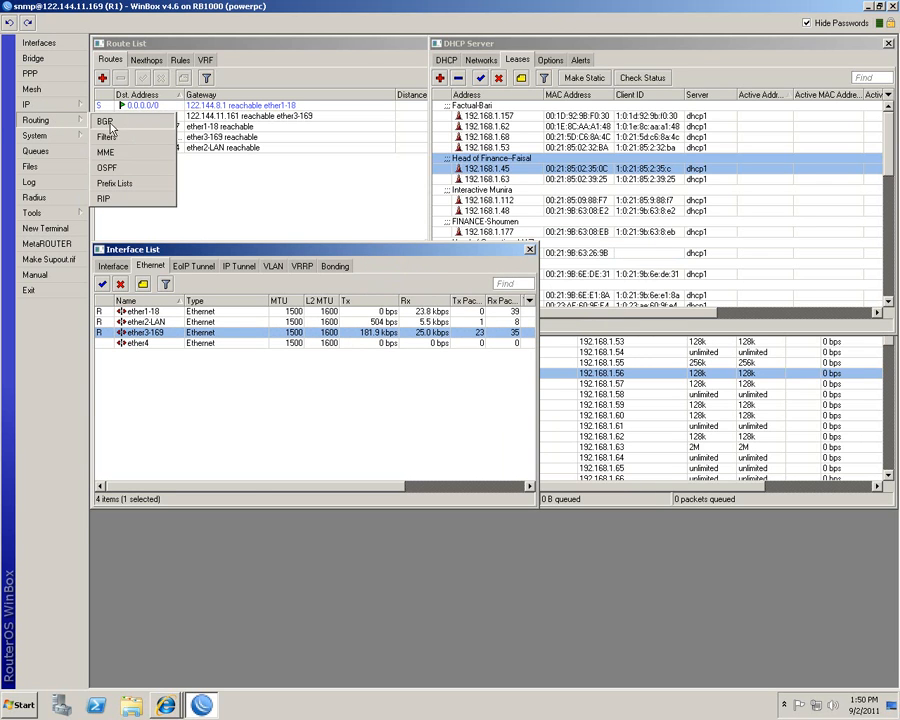
pyautogui.click(107, 168)
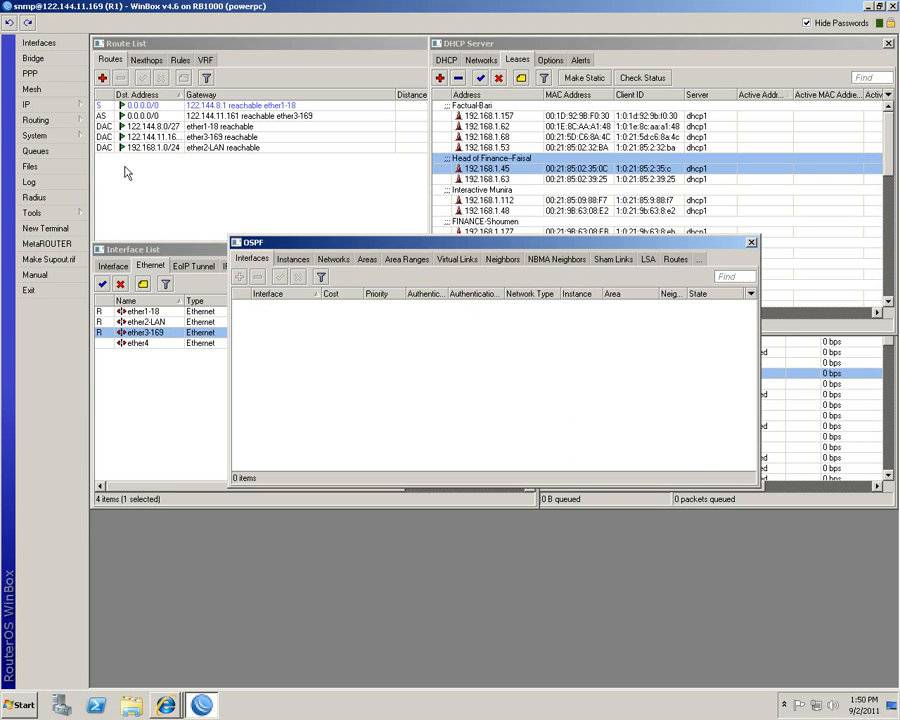
pyautogui.click(293, 260)
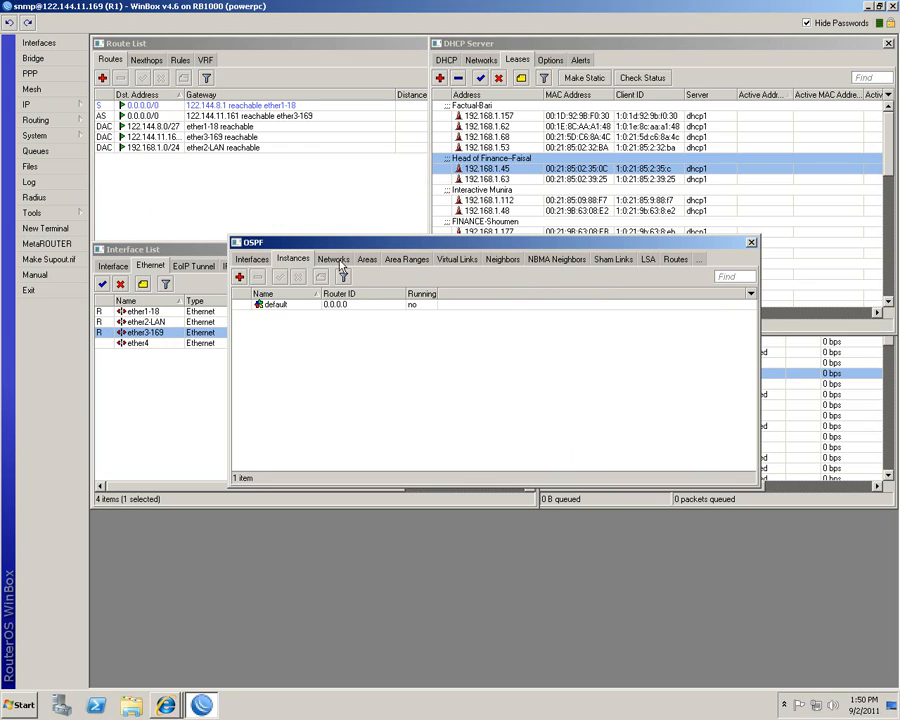
pyautogui.click(337, 261)
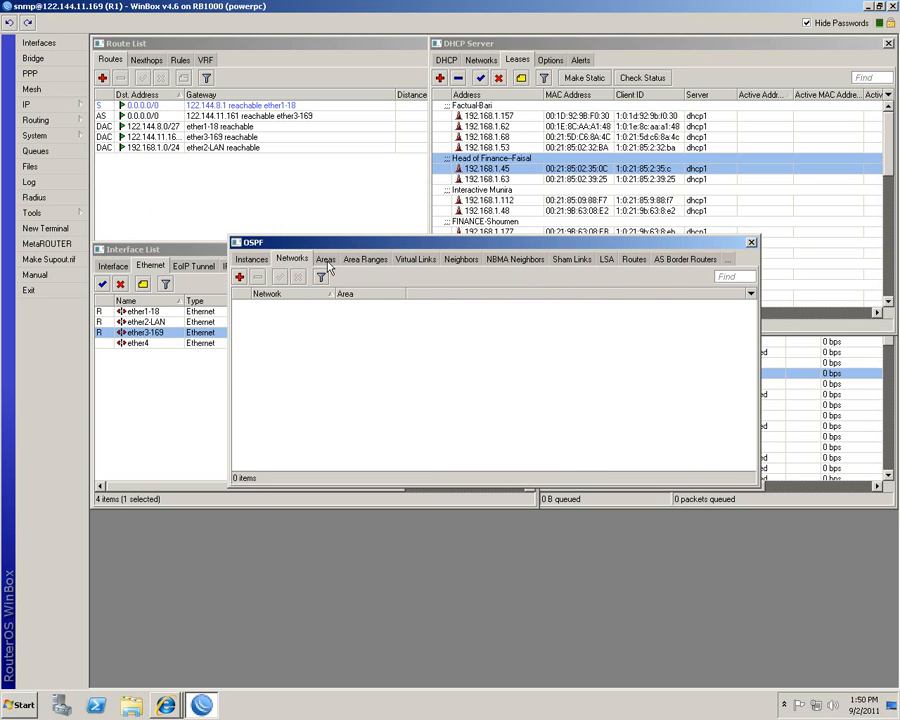
pyautogui.click(365, 260)
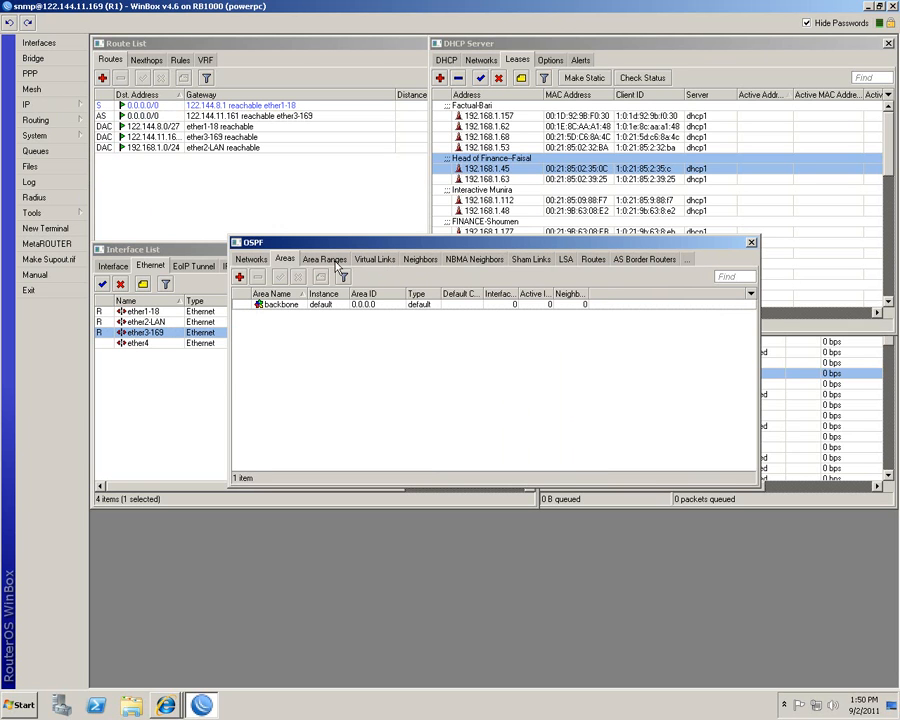
pyautogui.click(751, 243)
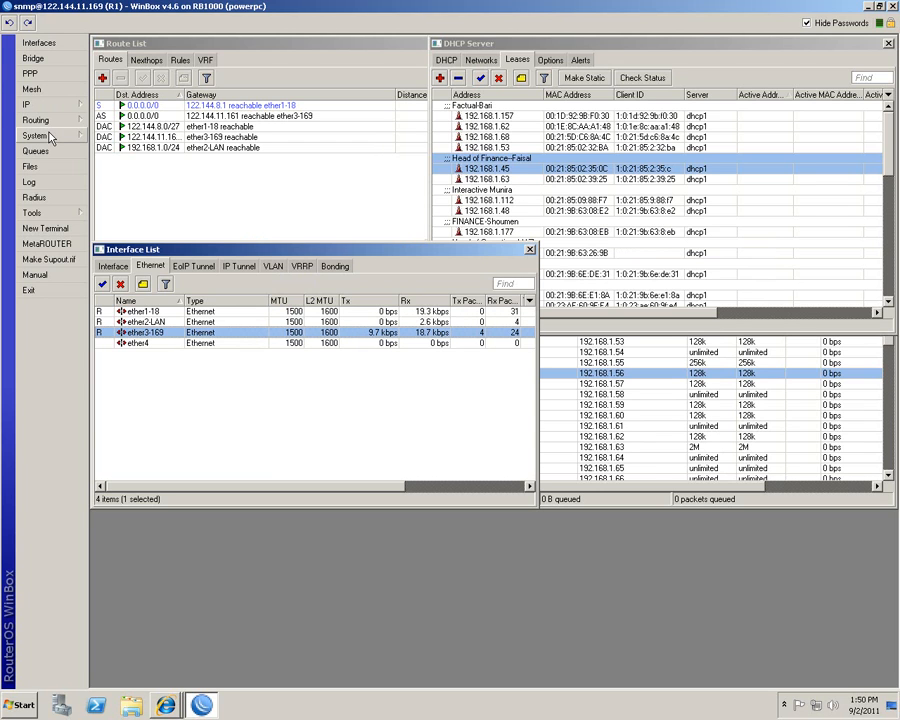
# View the IP Scan tool's interface and address range options, and close it without running a scan
pyautogui.click(33, 212)
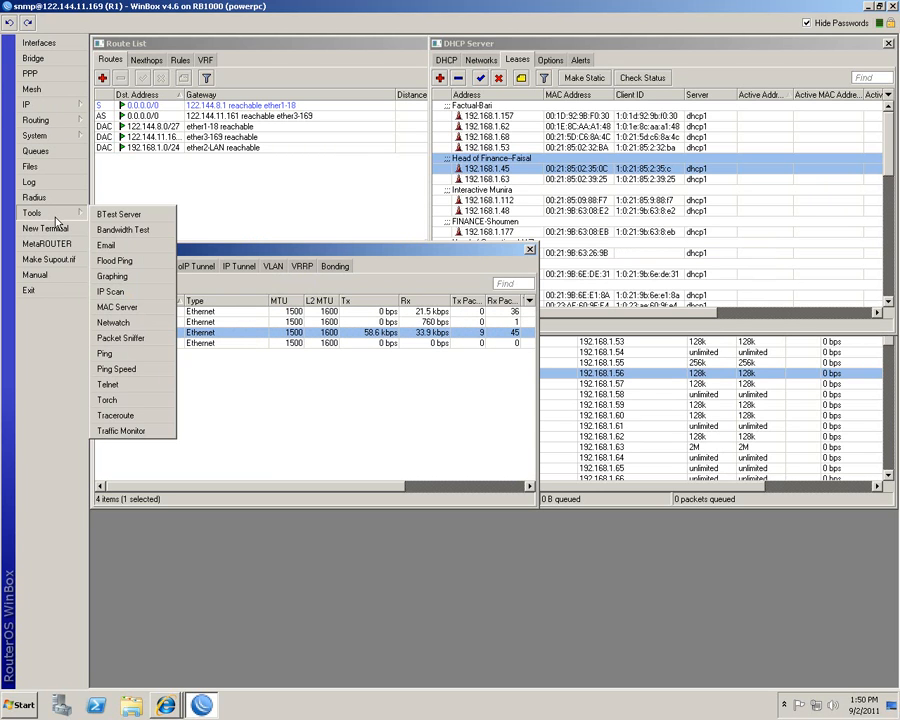
pyautogui.click(132, 295)
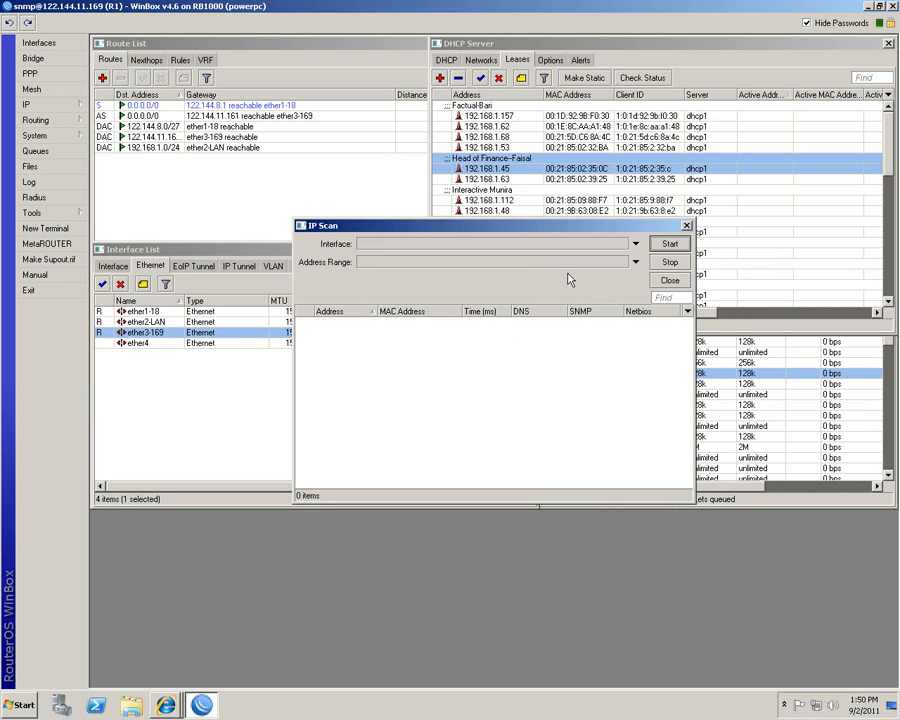
pyautogui.click(686, 226)
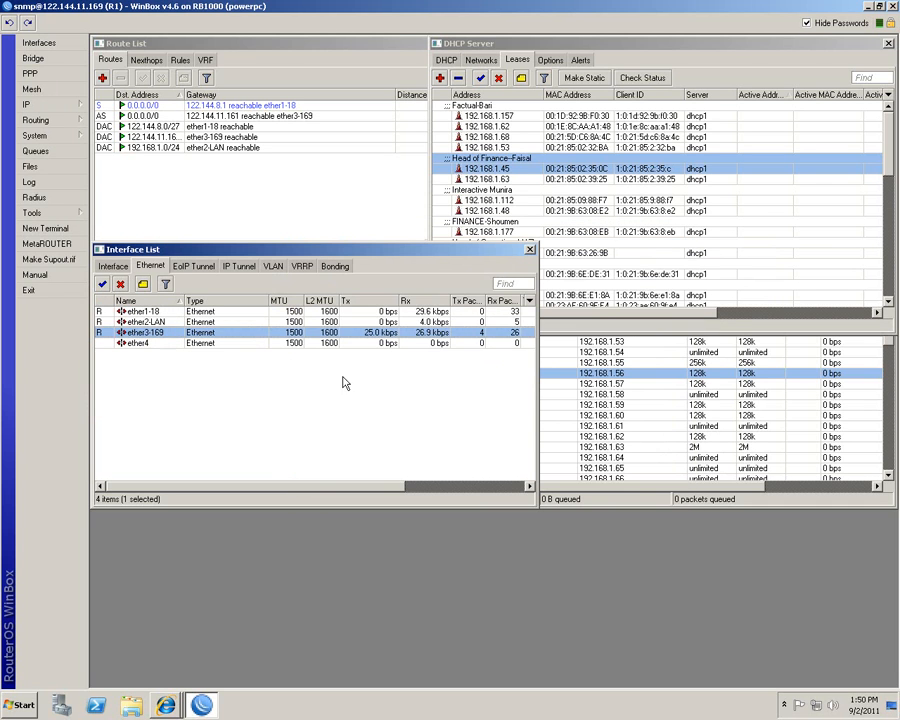
# Widen the Interface List window, review its EoIP Tunnel, IP Tunnel, VLAN, VRRP and Bonding lists, and return to the general interface list
pyautogui.click(254, 468)
pyautogui.moveTo(539, 427); pyautogui.dragTo(858, 411)
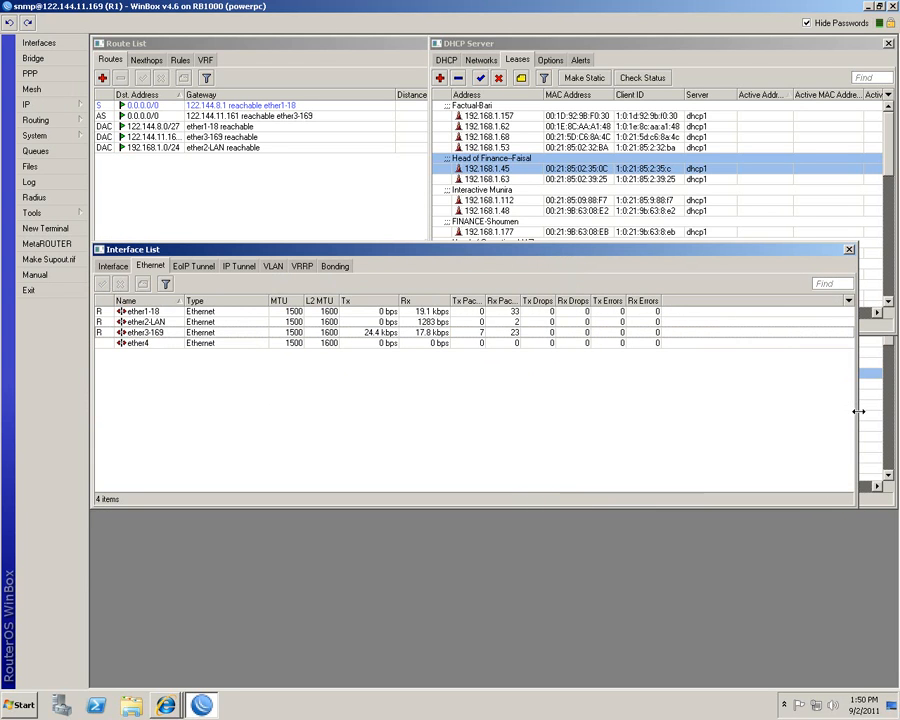
pyautogui.click(212, 266)
pyautogui.click(237, 268)
pyautogui.click(273, 268)
pyautogui.click(301, 268)
pyautogui.click(334, 267)
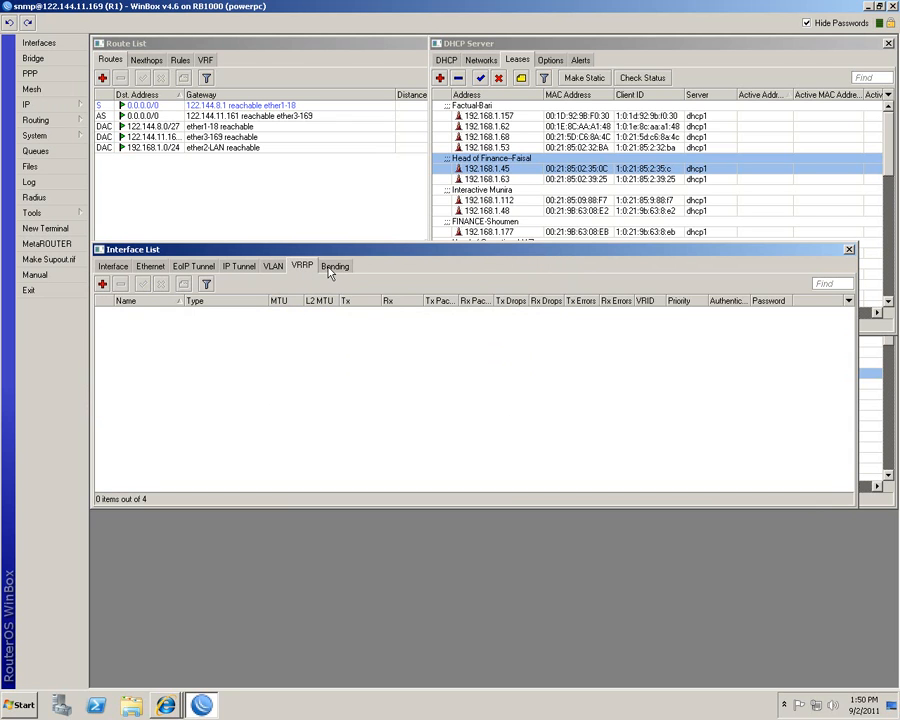
pyautogui.click(113, 267)
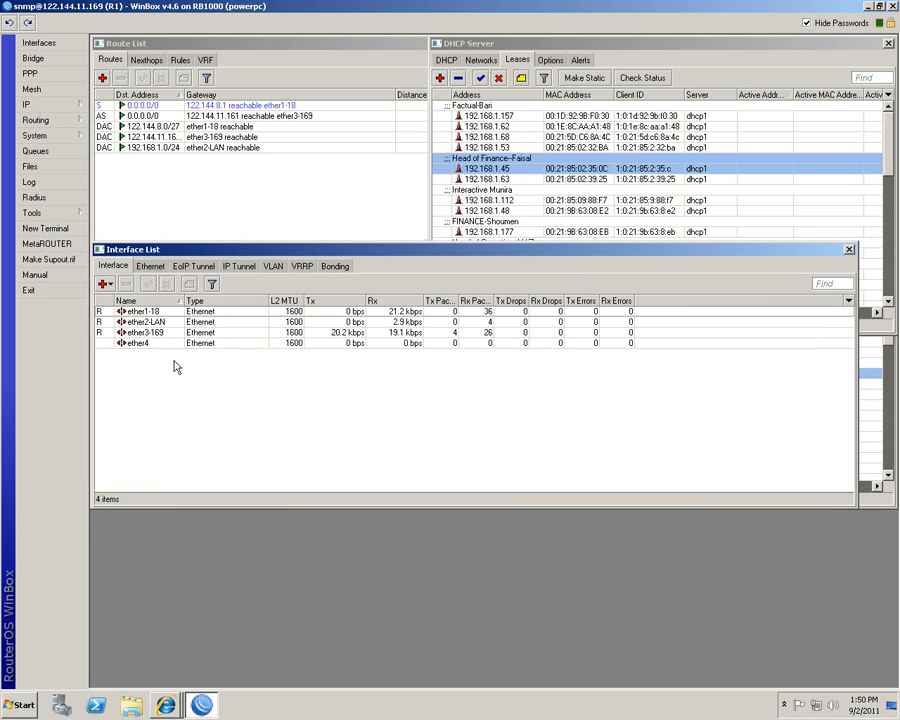
# Inspect the ether3-169 interface's traffic, status, Ethernet and general details, and close its properties without changes
pyautogui.doubleClick(160, 332)
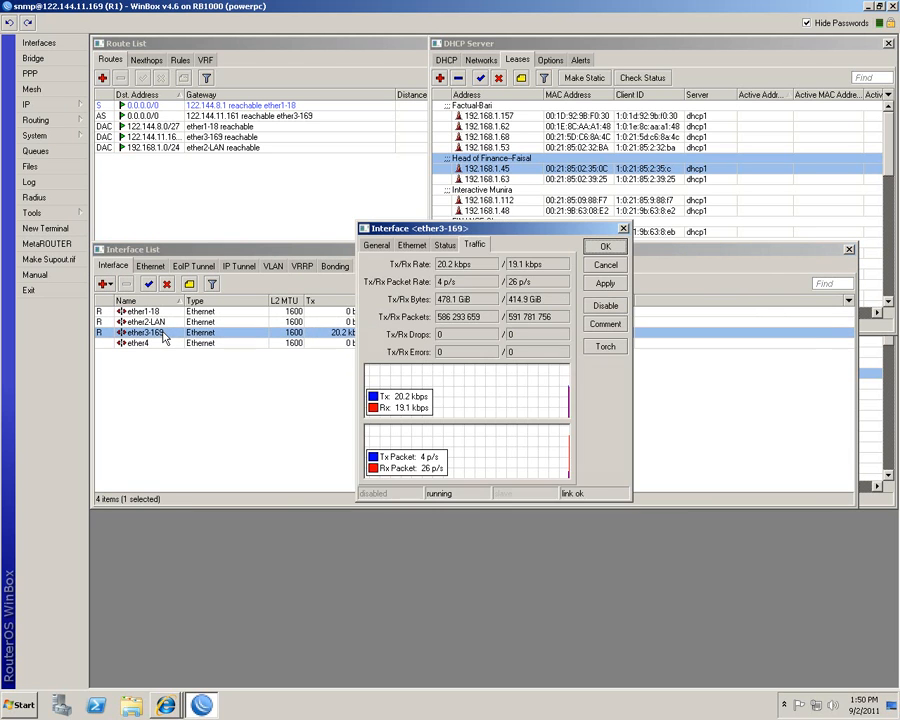
pyautogui.click(444, 245)
pyautogui.click(411, 246)
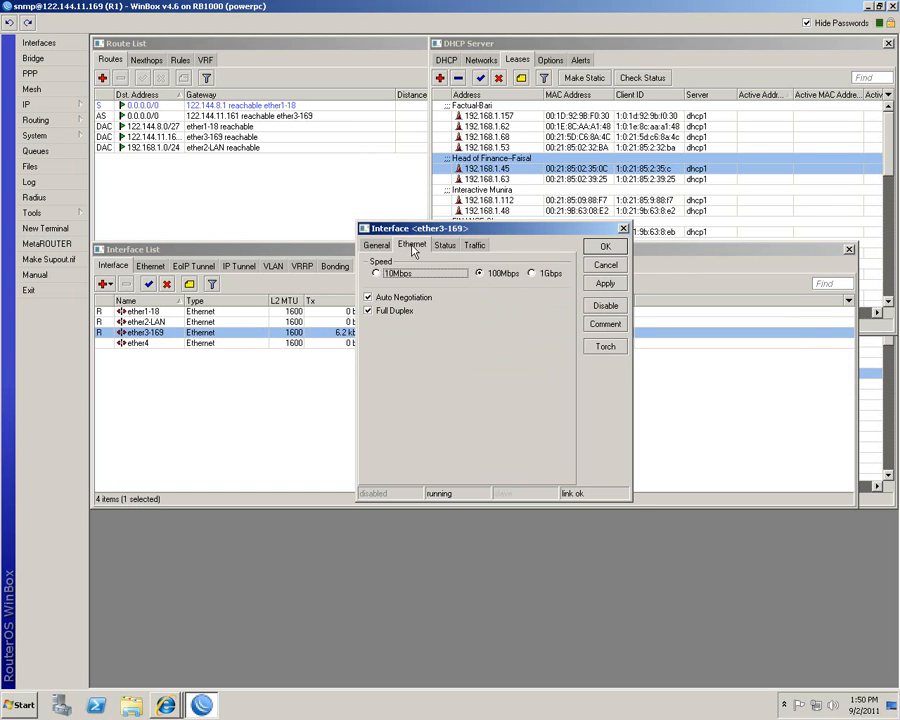
pyautogui.click(378, 246)
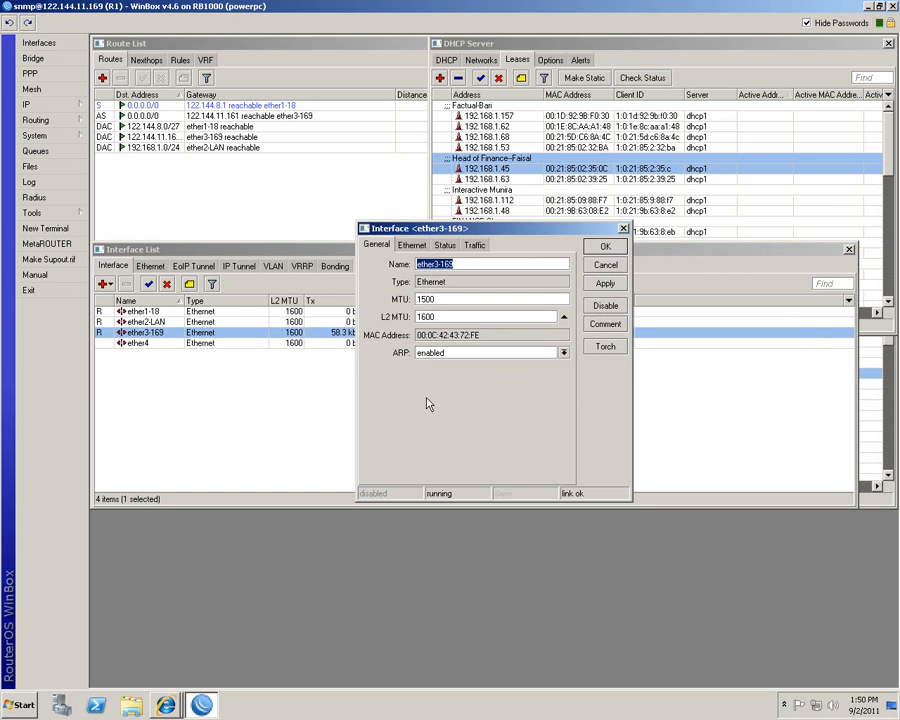
pyautogui.click(623, 230)
# View the router's Email Settings, including server, port, sender and login fields, and cancel without changes
pyautogui.click(57, 217)
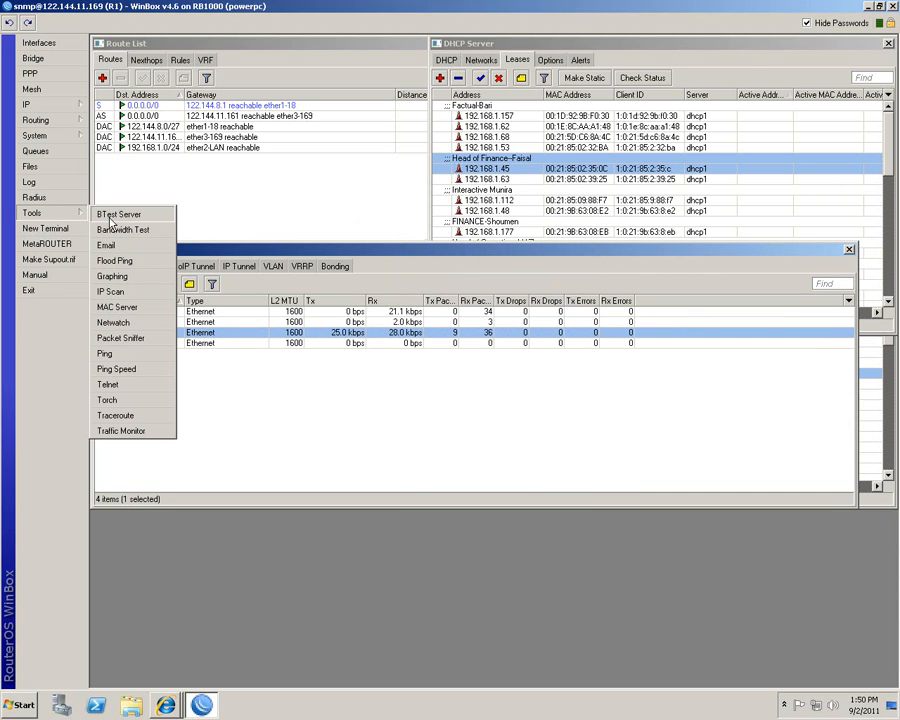
pyautogui.click(106, 245)
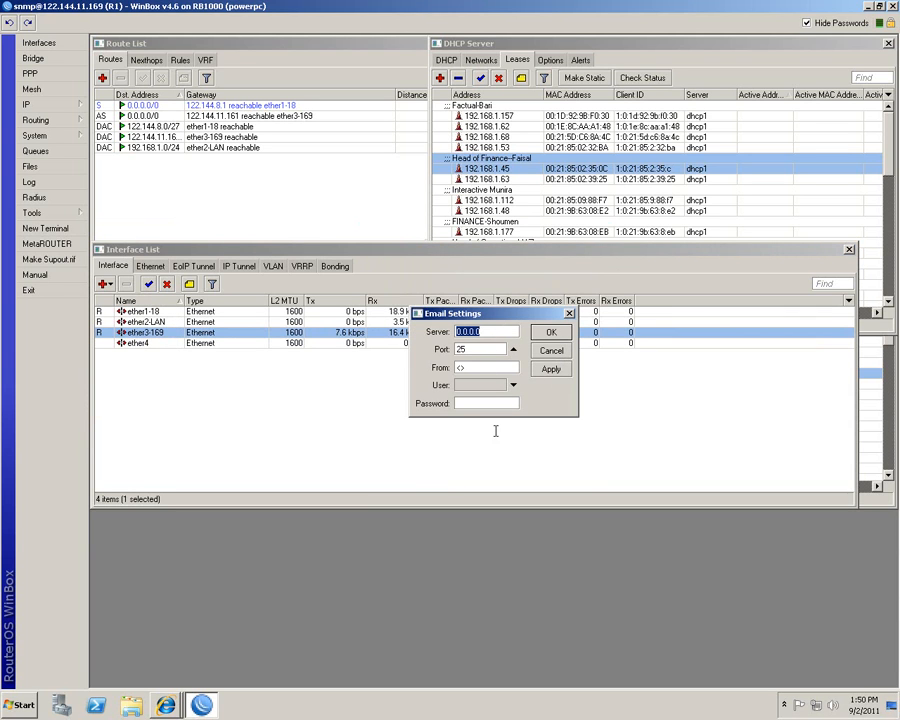
pyautogui.click(549, 352)
# View the Telnet tool's Telnet, SSH and MAC Telnet connection options, and cancel without connecting
pyautogui.click(33, 213)
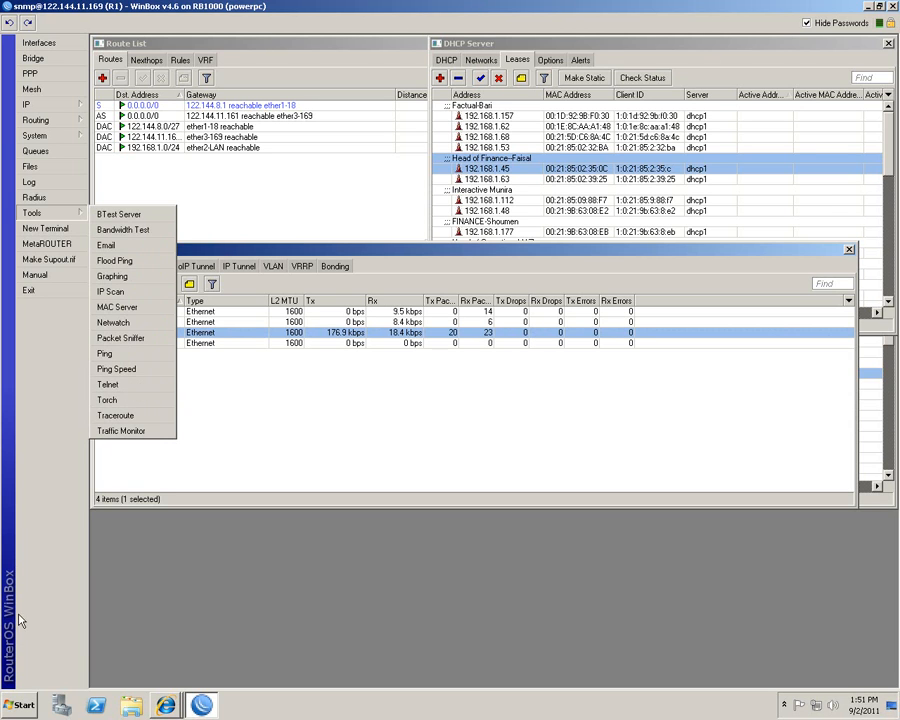
pyautogui.click(104, 384)
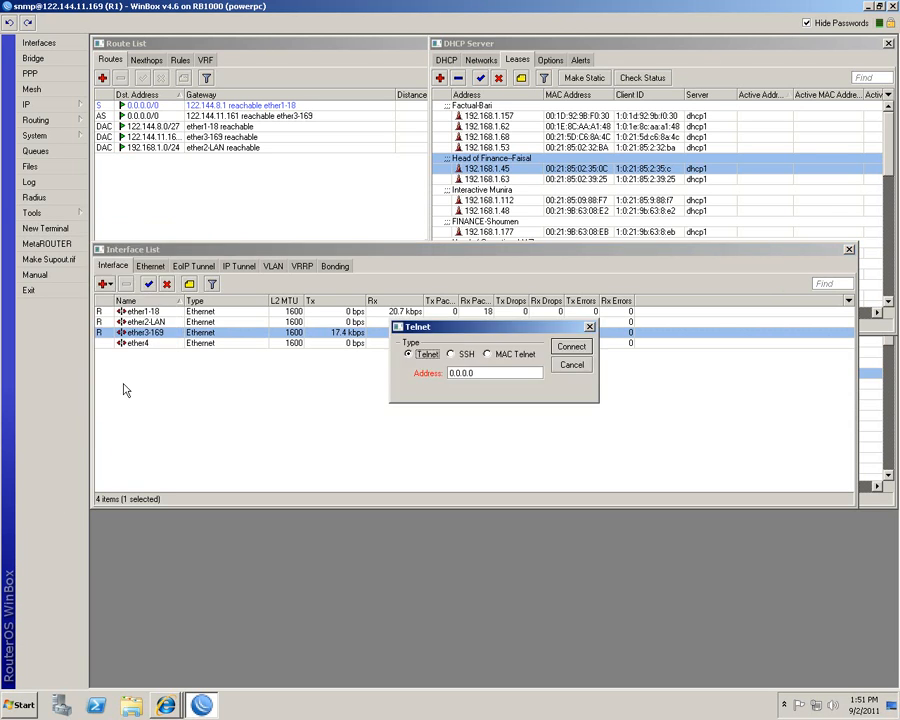
pyautogui.click(572, 366)
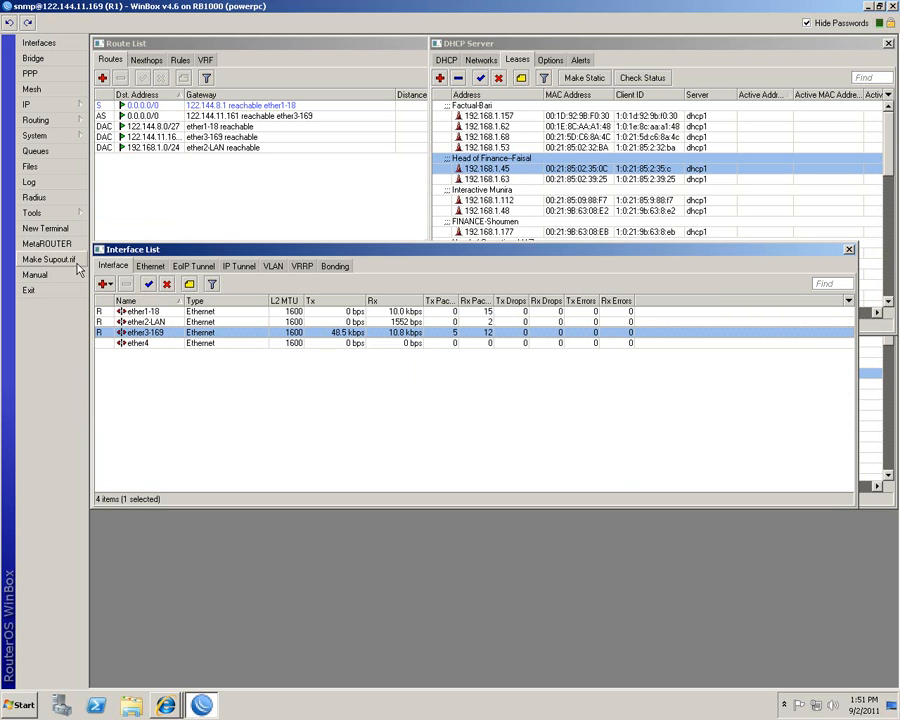
# Bring the Route List forward, return to the Interface List, and look through its Ethernet and general interface lists
pyautogui.click(190, 200)
pyautogui.click(309, 463)
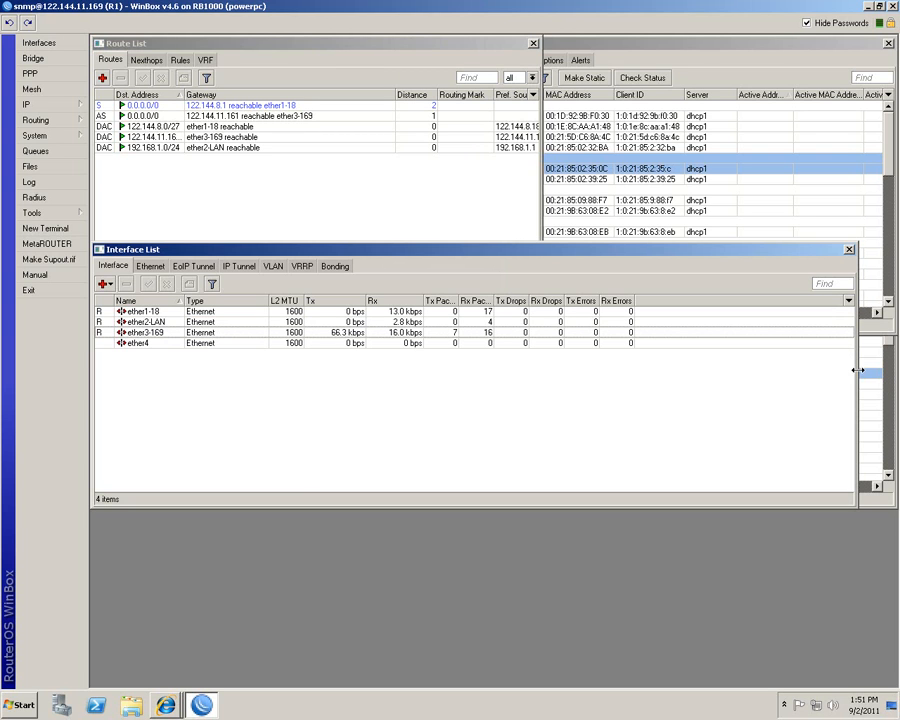
pyautogui.click(146, 267)
pyautogui.click(127, 270)
# Recheck the general and Ethernet settings of the ether3-169 interface and close its properties without changes
pyautogui.click(145, 334)
pyautogui.doubleClick(146, 336)
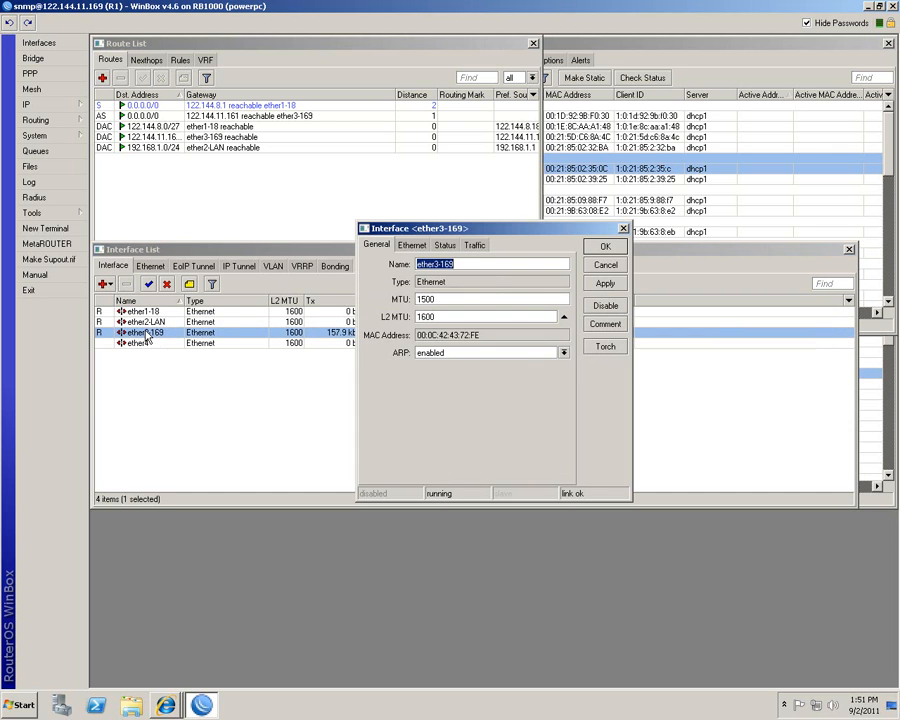
pyautogui.click(411, 245)
pyautogui.click(623, 230)
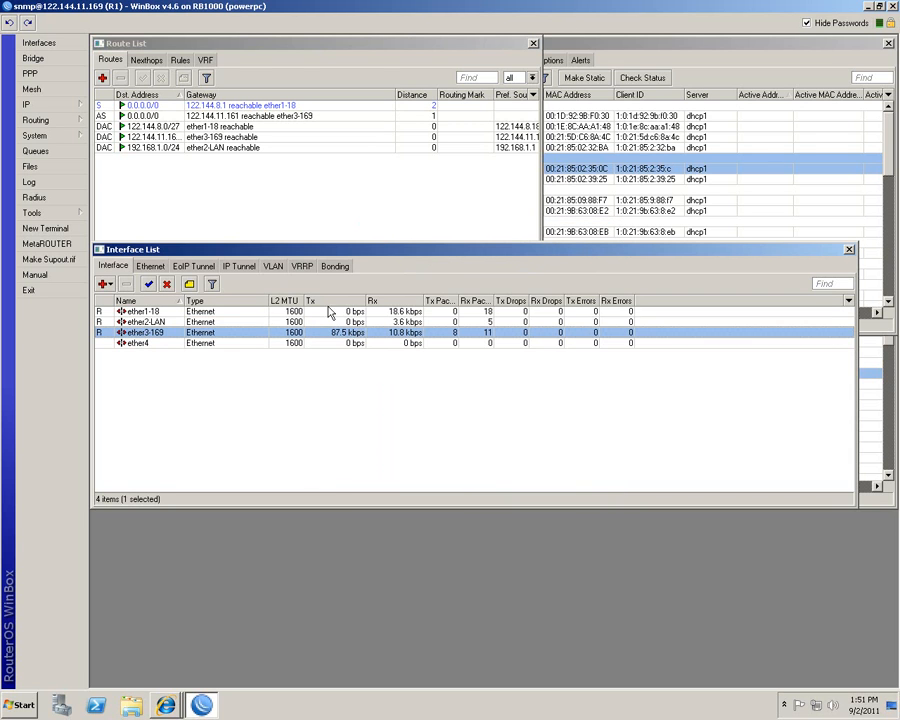
# View the general, Ethernet, status and traffic details of the ether1-18 interface, and close its properties without changes
pyautogui.doubleClick(148, 312)
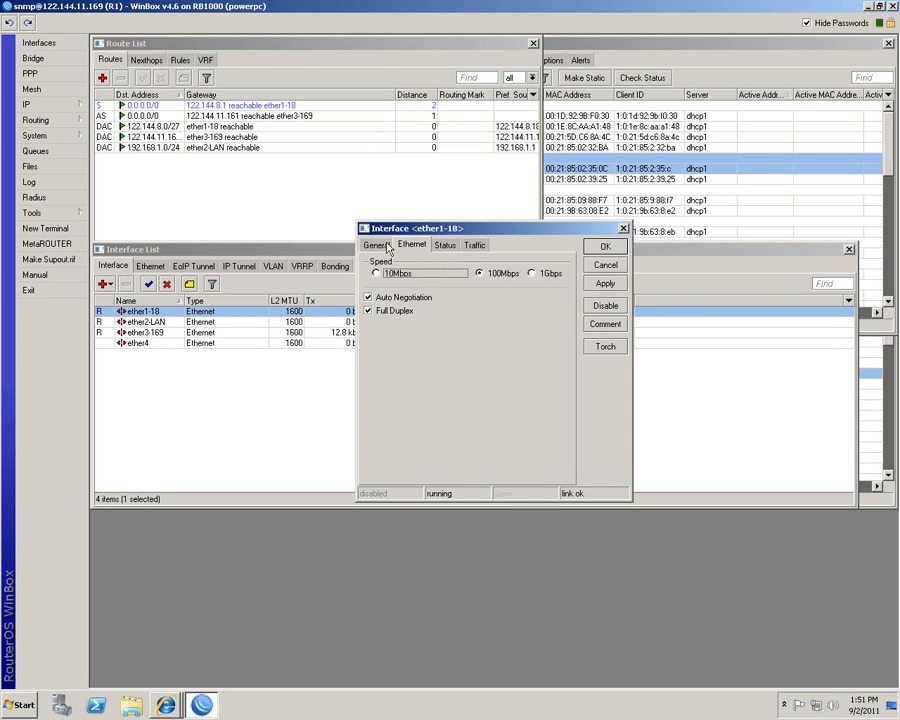
pyautogui.click(376, 245)
pyautogui.click(415, 248)
pyautogui.click(443, 246)
pyautogui.click(474, 245)
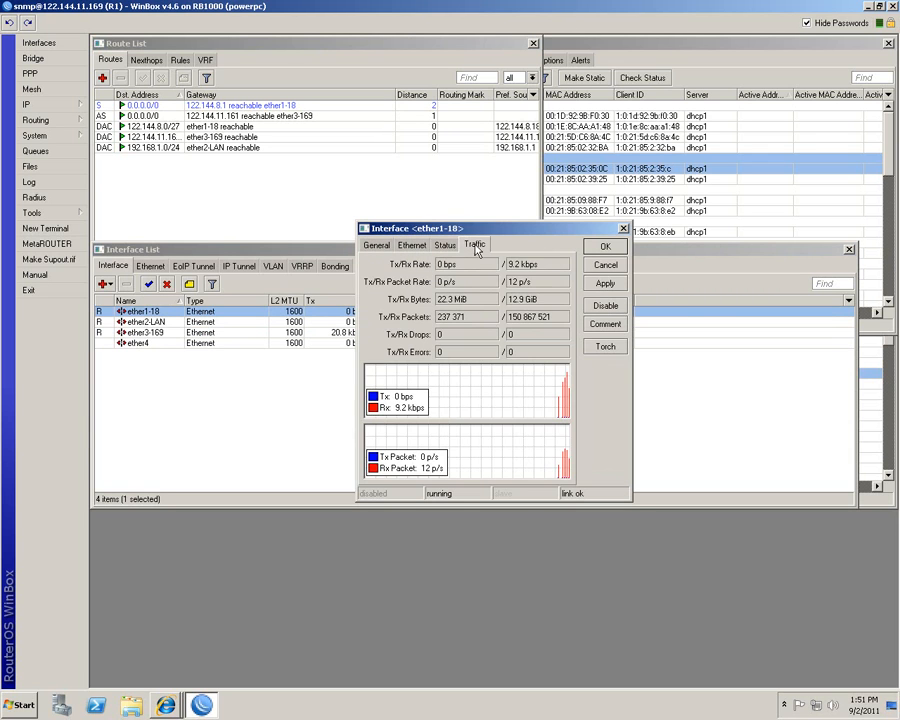
pyautogui.click(623, 230)
pyautogui.click(330, 390)
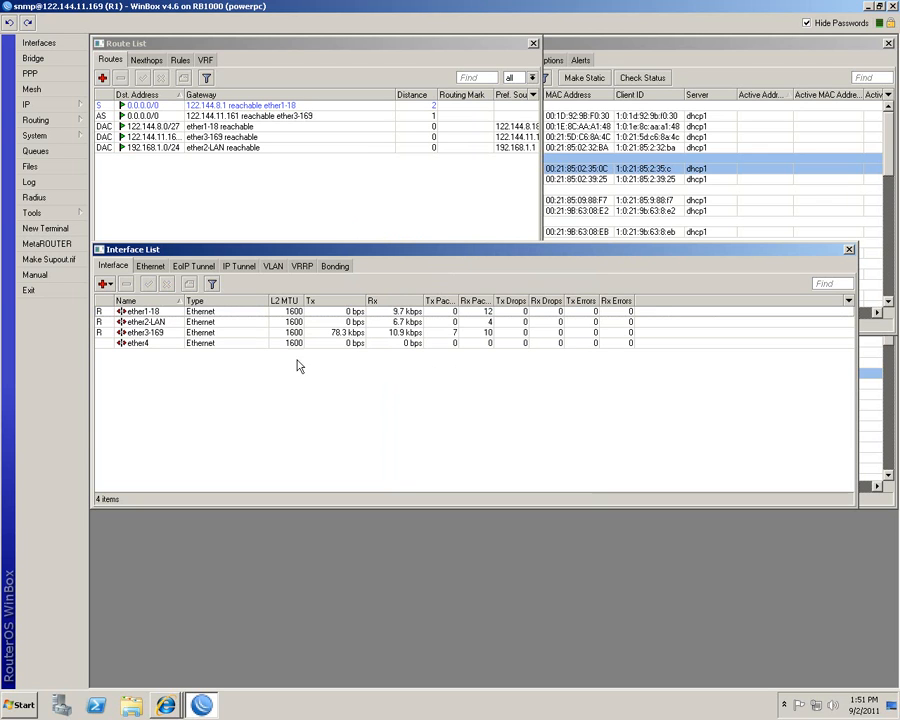
# Bring the Route List forward, look through its nexthops, rules and VRF lists, and return to the routes
pyautogui.click(368, 217)
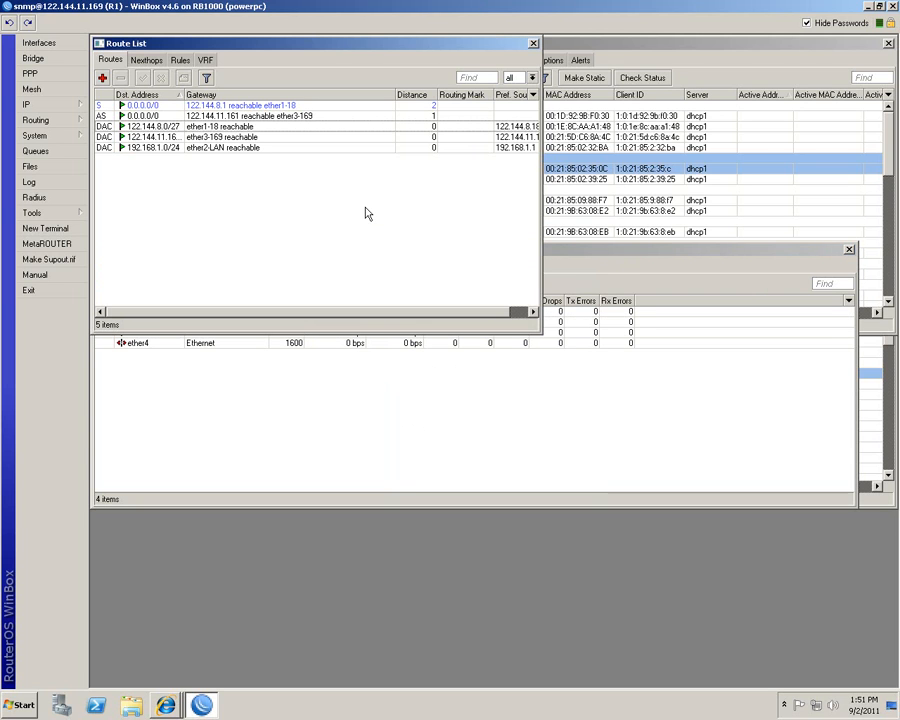
pyautogui.click(283, 117)
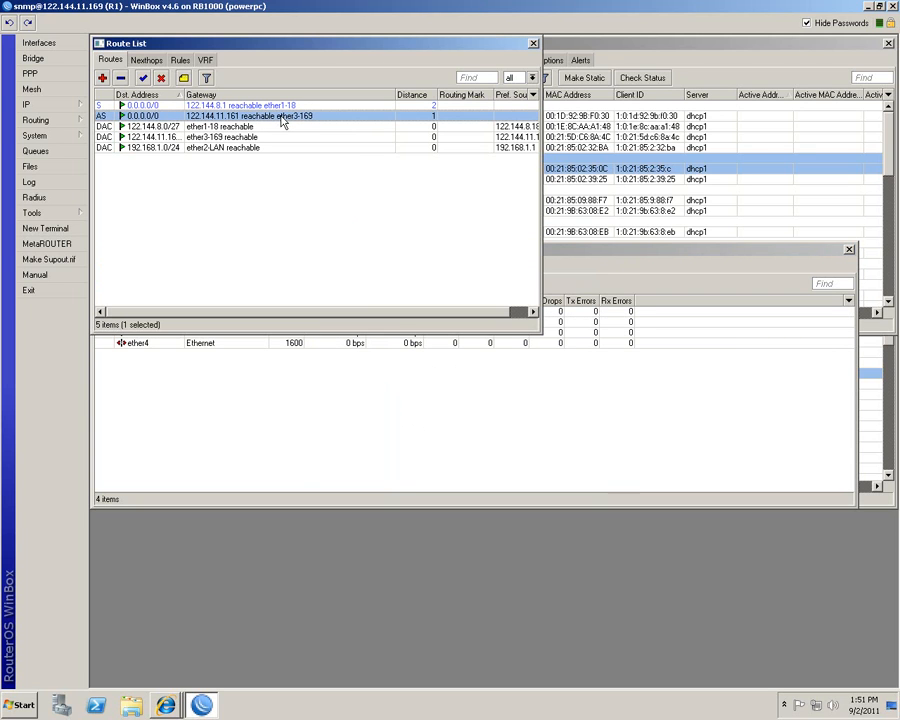
pyautogui.click(145, 60)
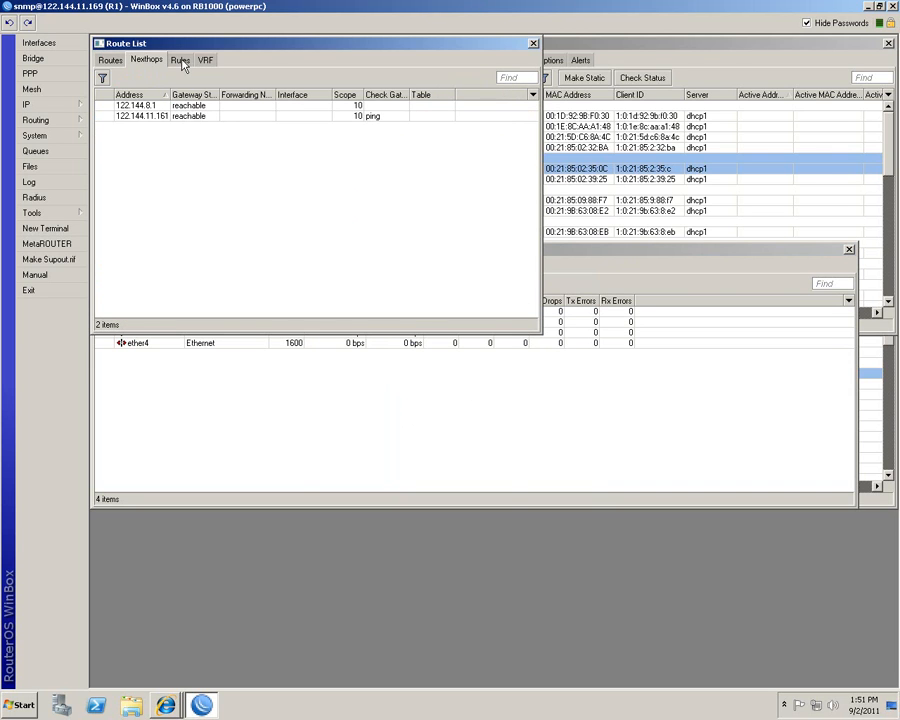
pyautogui.click(180, 60)
pyautogui.click(205, 60)
pyautogui.click(146, 61)
pyautogui.click(110, 60)
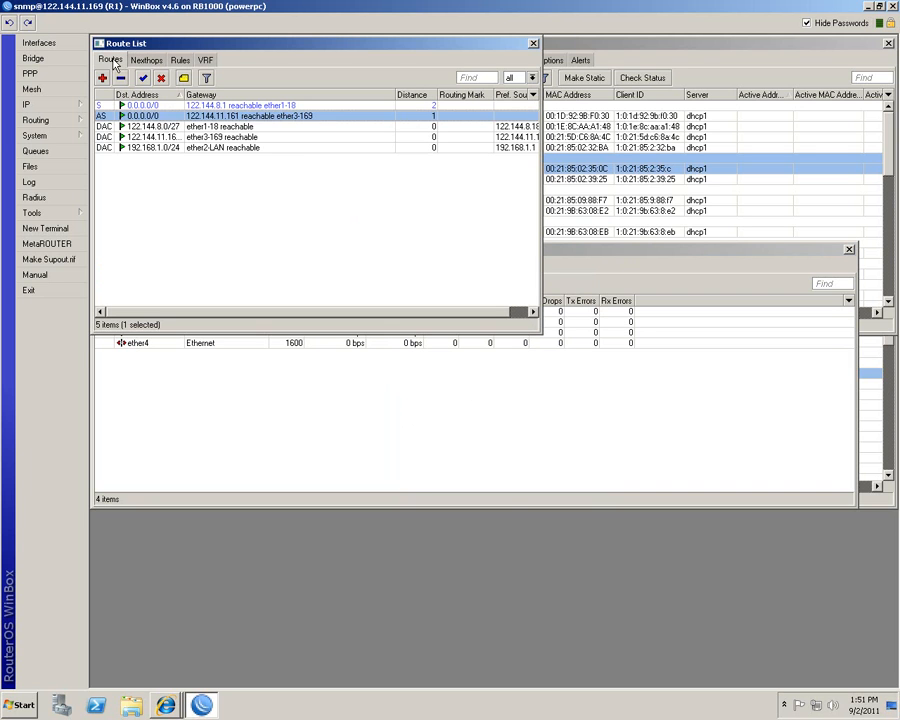
# Inspect the distance setting of the default route through gateway 122.144.11.161 twice, cancelling each time without changes
pyautogui.doubleClick(307, 119)
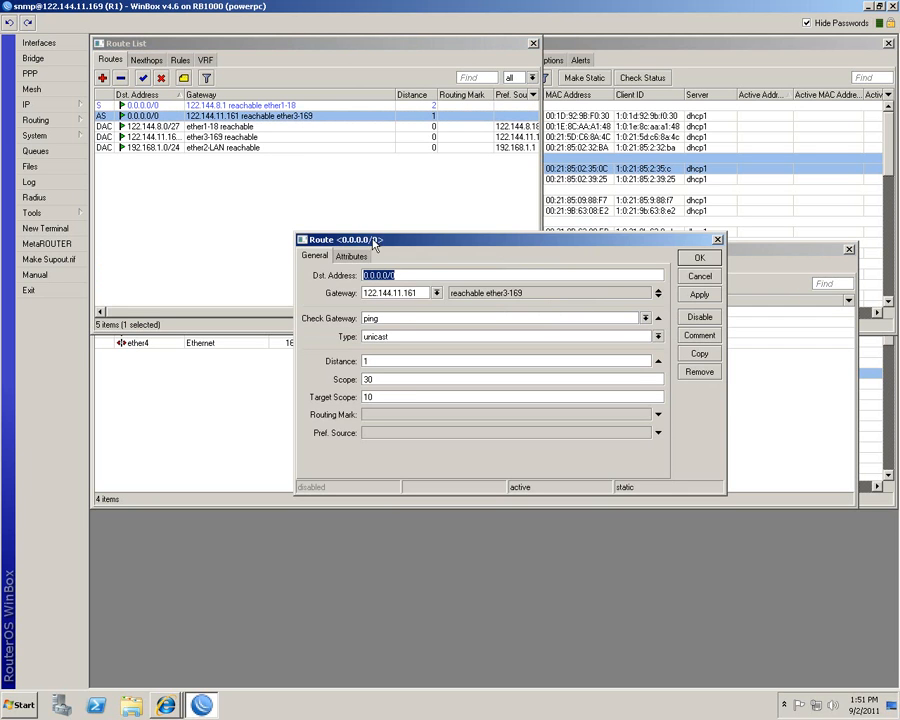
pyautogui.doubleClick(377, 363)
pyautogui.click(699, 277)
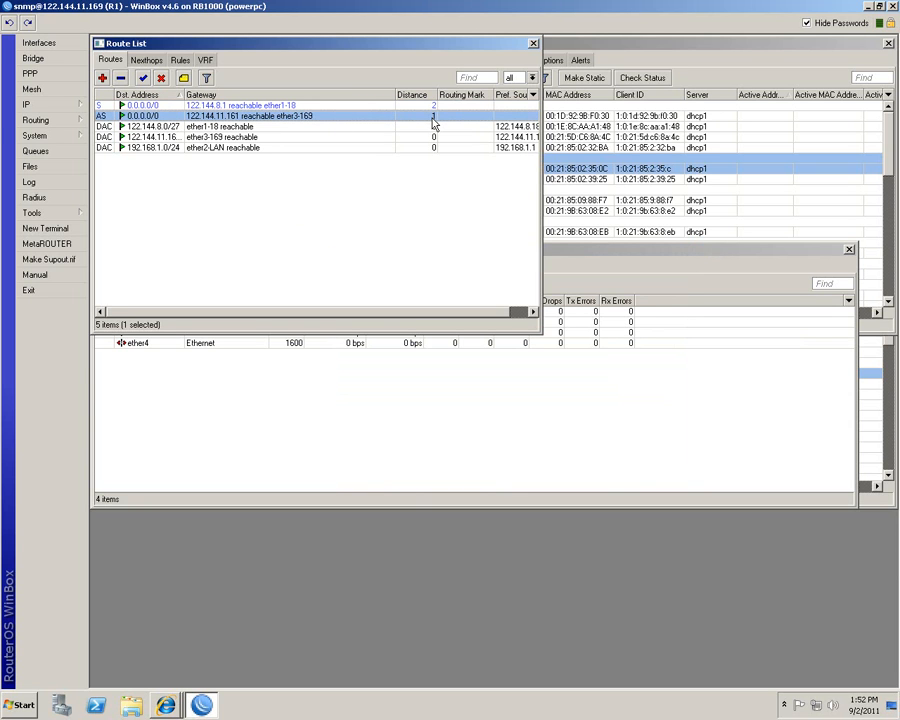
pyautogui.doubleClick(434, 117)
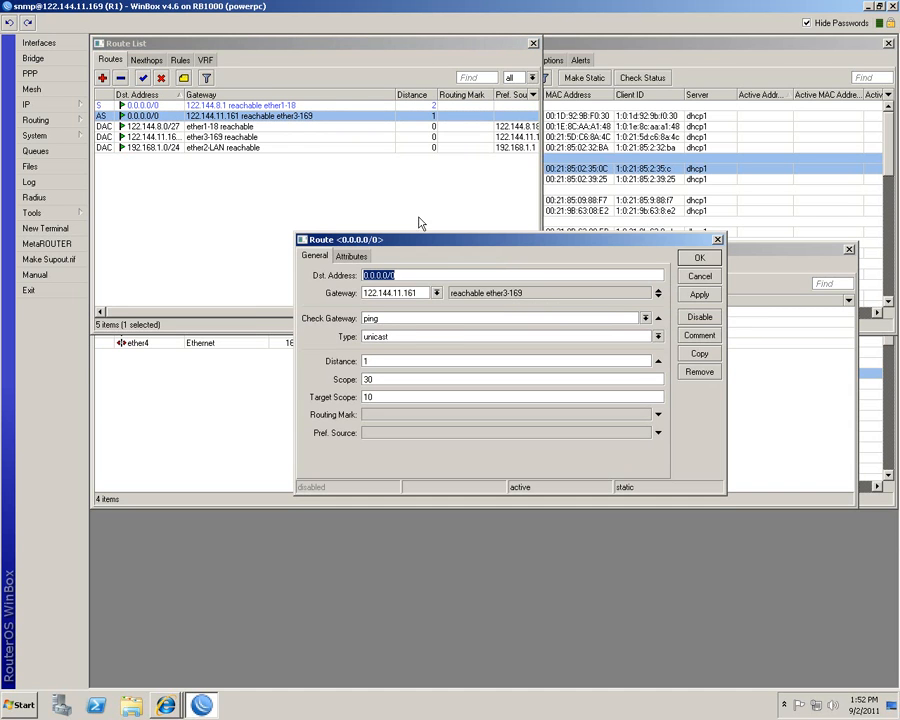
pyautogui.click(380, 360)
pyautogui.click(704, 281)
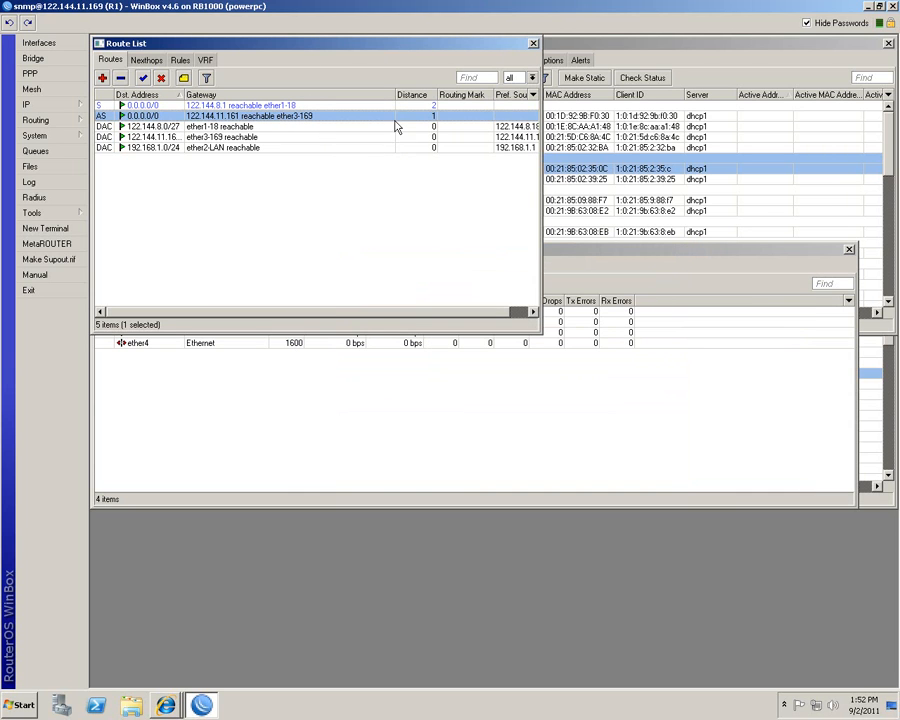
# Inspect the distance setting of the default route through gateway 122.144.8.1 and cancel without changes
pyautogui.click(331, 106)
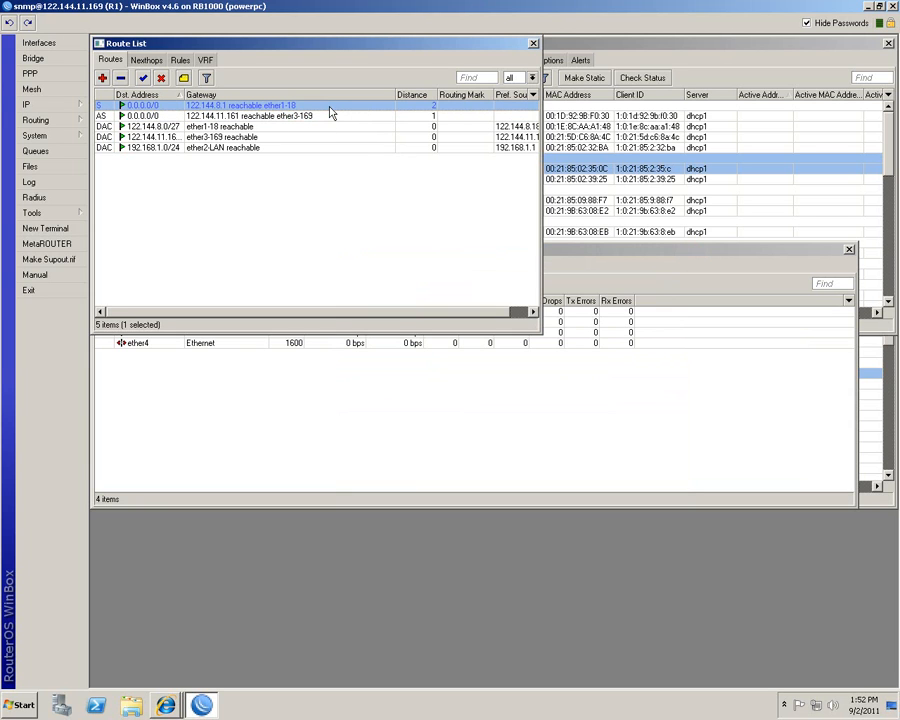
pyautogui.rightClick(332, 111)
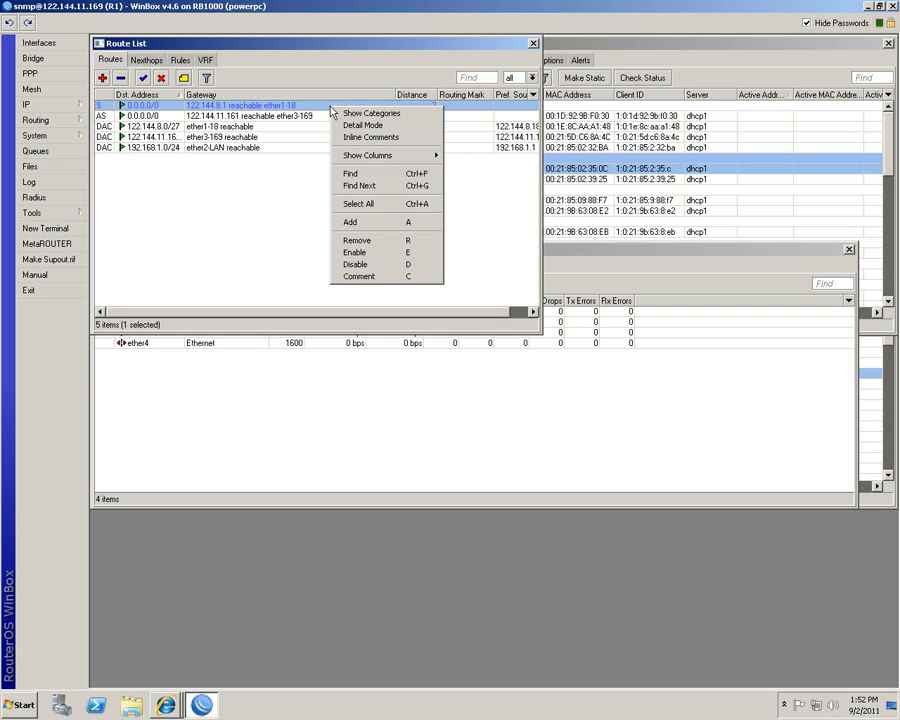
pyautogui.click(316, 114)
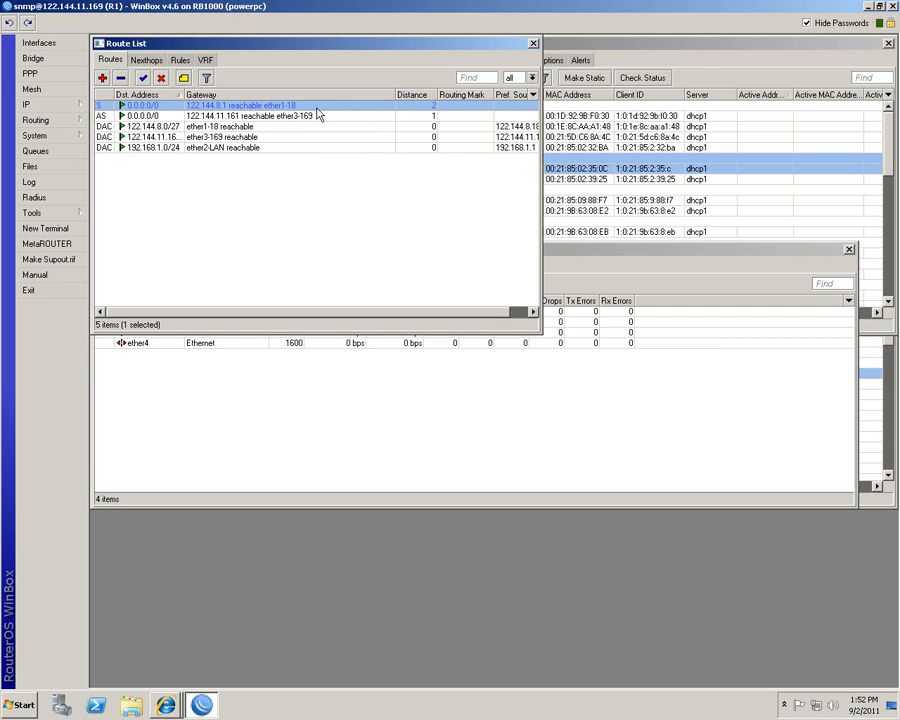
pyautogui.doubleClick(411, 107)
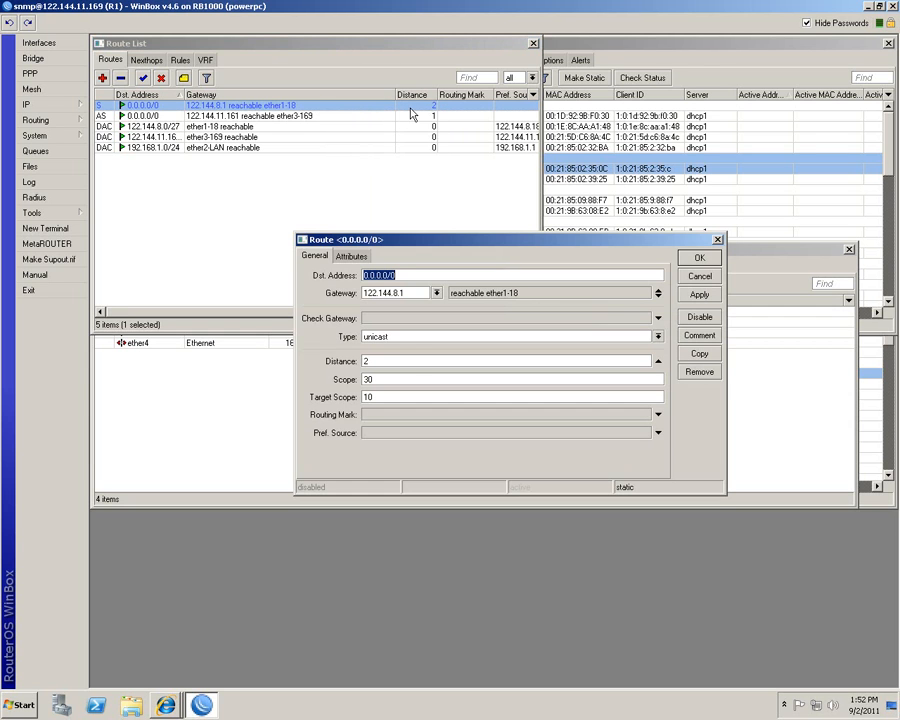
pyautogui.doubleClick(397, 361)
pyautogui.click(697, 280)
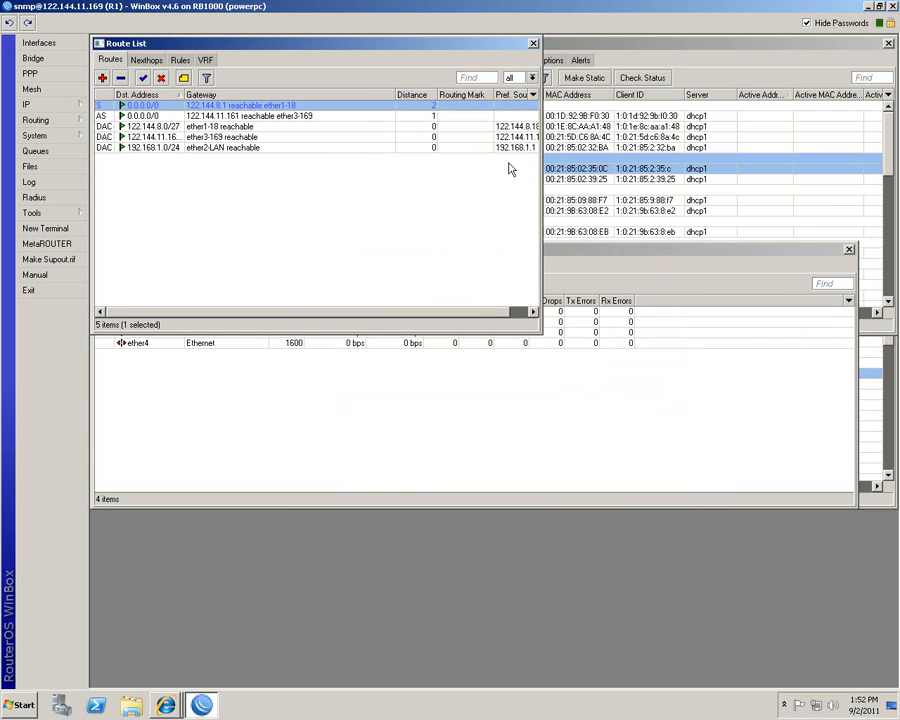
# Compare the distances of the two default routes on ether1-18 and ether3-169 in the Route List
pyautogui.click(422, 117)
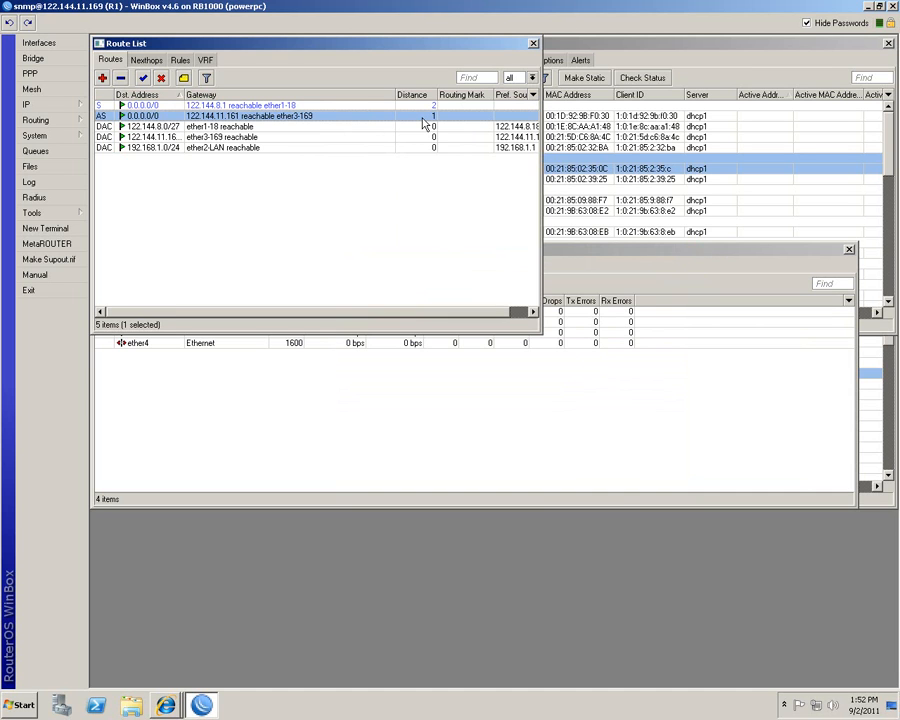
pyautogui.click(423, 106)
pyautogui.click(418, 116)
pyautogui.click(421, 106)
# Widen the Route List window and its Dst. Address column to show the full addresses and preferred sources
pyautogui.moveTo(538, 205); pyautogui.dragTo(652, 205)
pyautogui.click(503, 137)
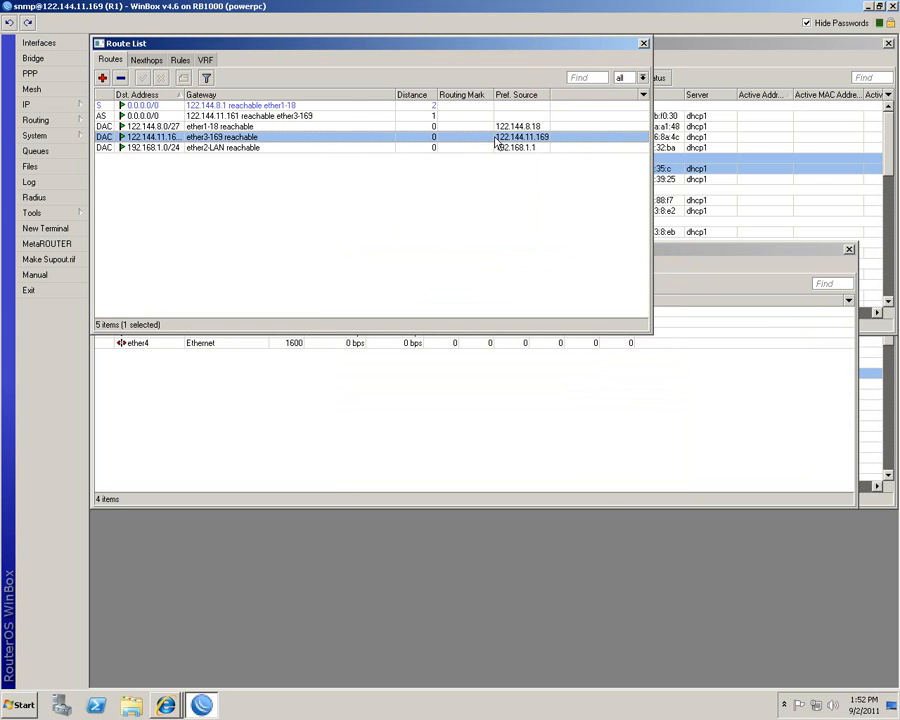
pyautogui.click(332, 186)
pyautogui.moveTo(184, 94)
pyautogui.mouseDown()
pyautogui.moveTo(220, 94)
pyautogui.moveTo(202, 94)
pyautogui.mouseUp()
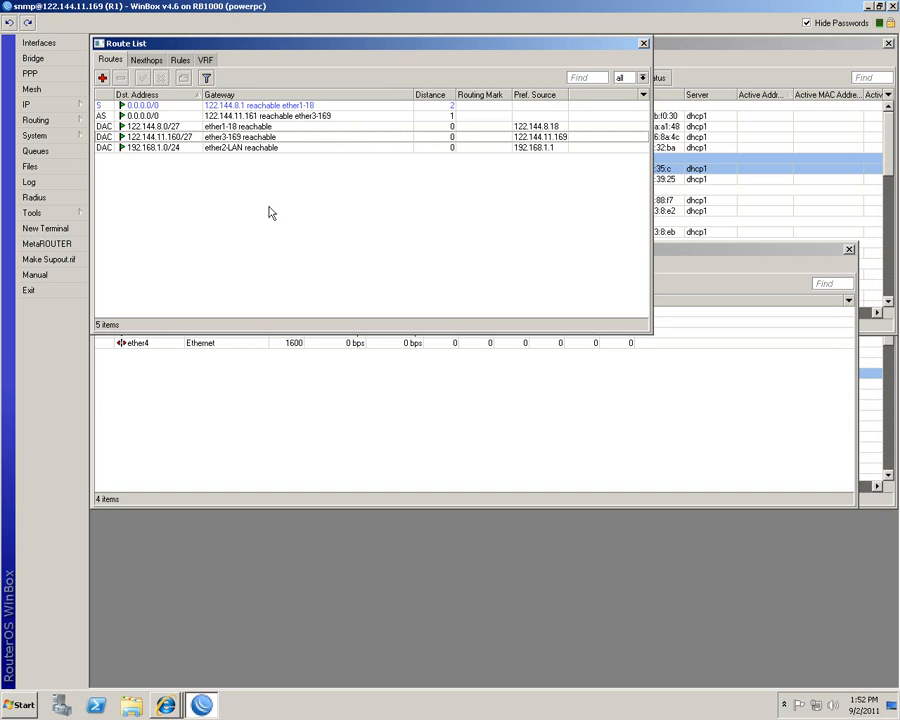
# Recheck the default routes' distances and shrink the Route List window to uncover the DHCP Server leases
pyautogui.click(442, 116)
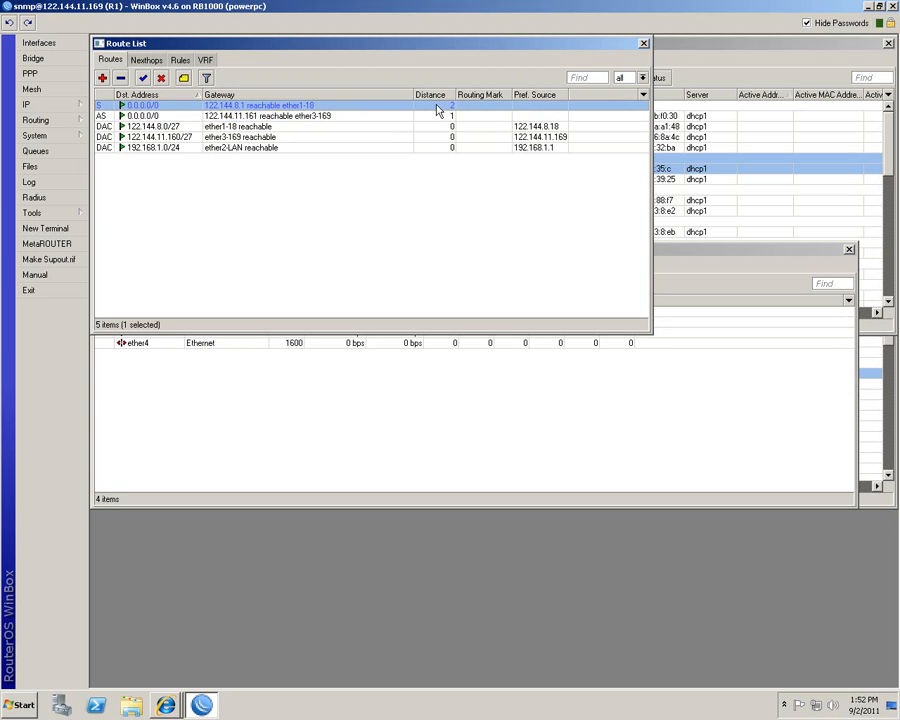
pyautogui.click(432, 220)
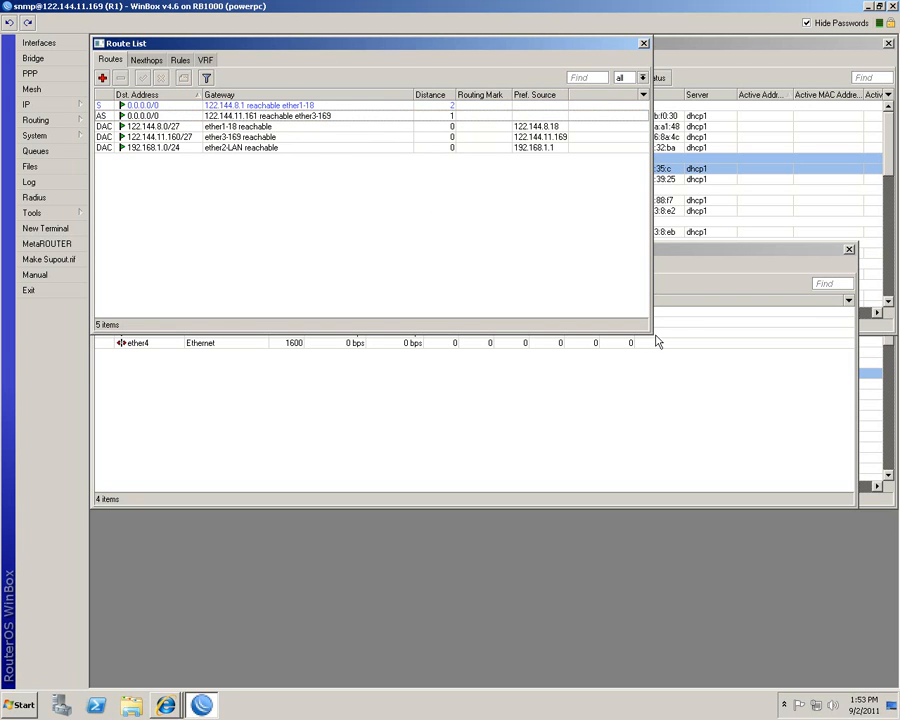
pyautogui.moveTo(655, 336); pyautogui.dragTo(616, 274)
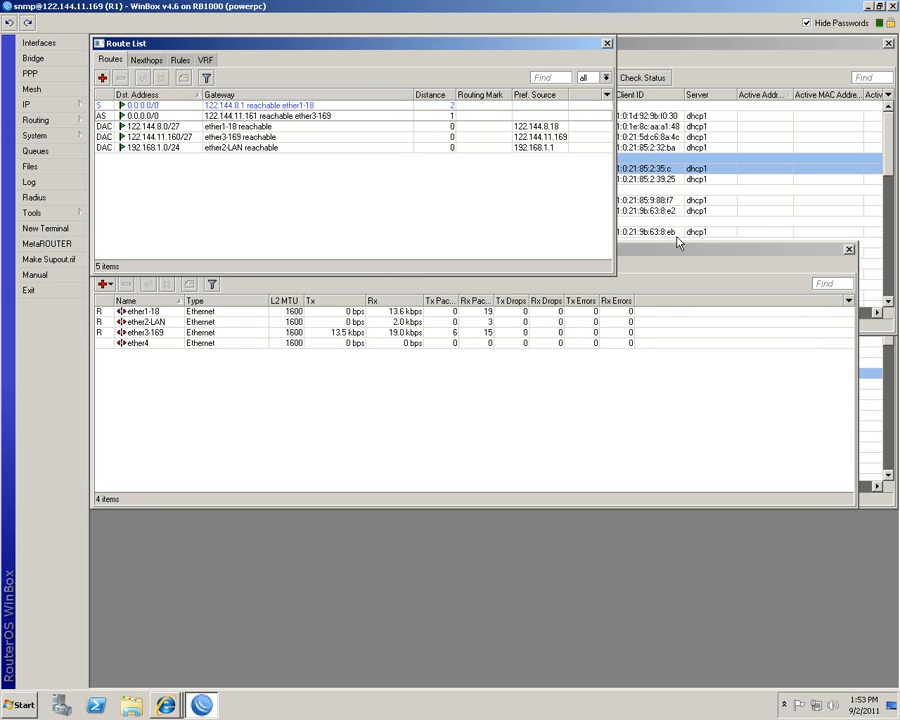
pyautogui.moveTo(615, 189); pyautogui.dragTo(425, 191)
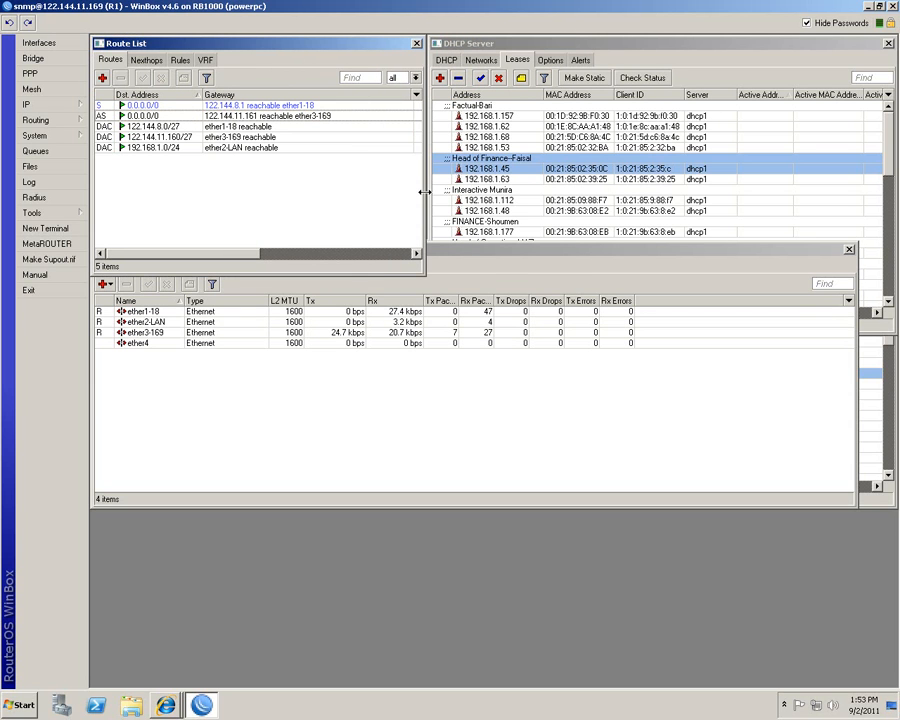
pyautogui.moveTo(175, 254); pyautogui.dragTo(30, 254)
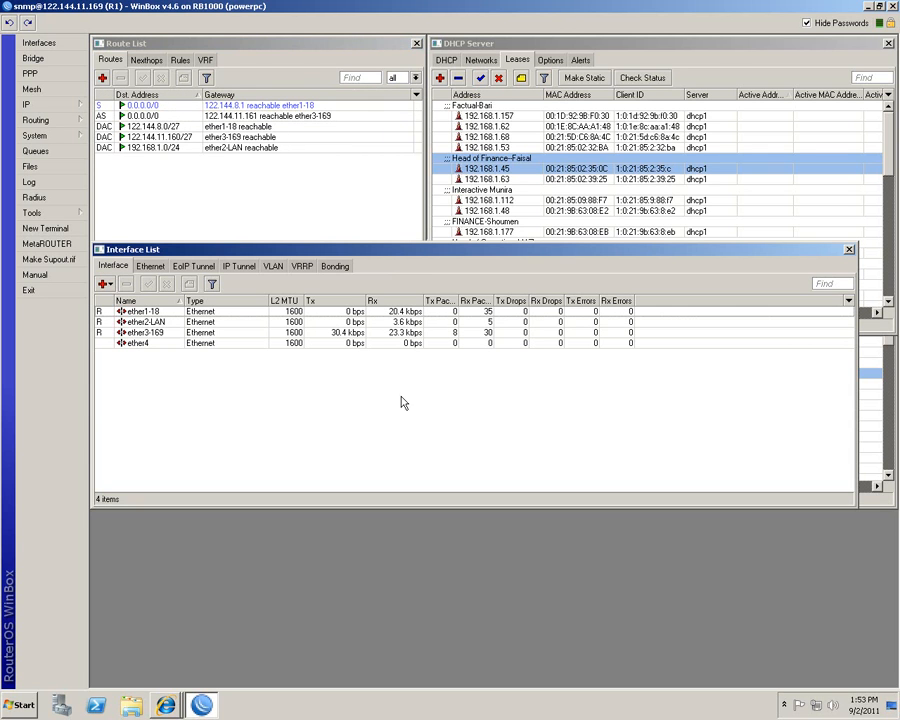
pyautogui.click(225, 207)
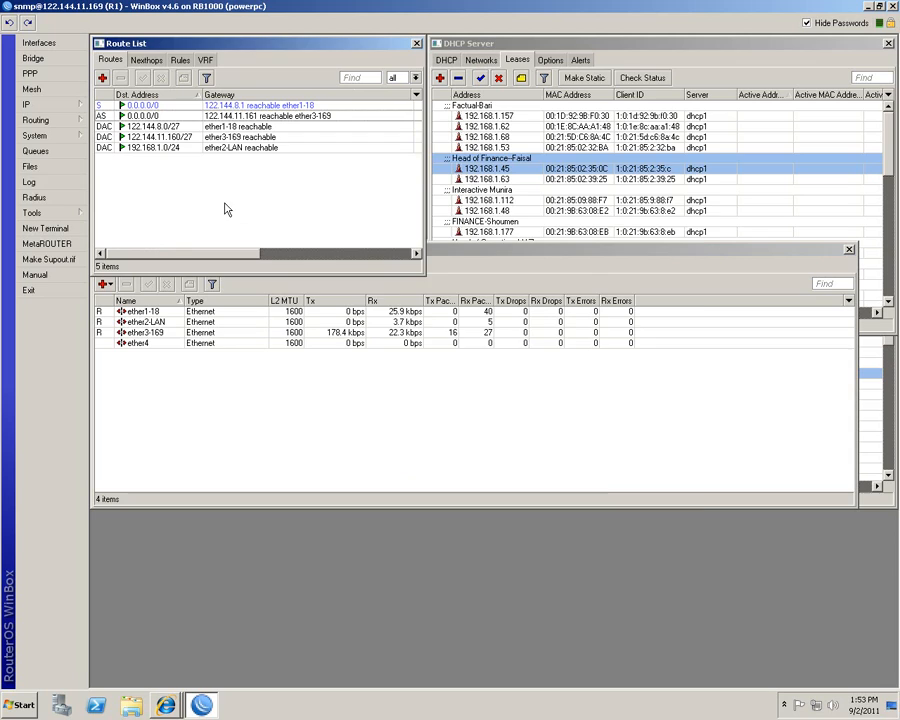
# Open the router's log, review its most recent entries, and close it
pyautogui.click(30, 183)
pyautogui.moveTo(702, 484); pyautogui.dragTo(721, 497)
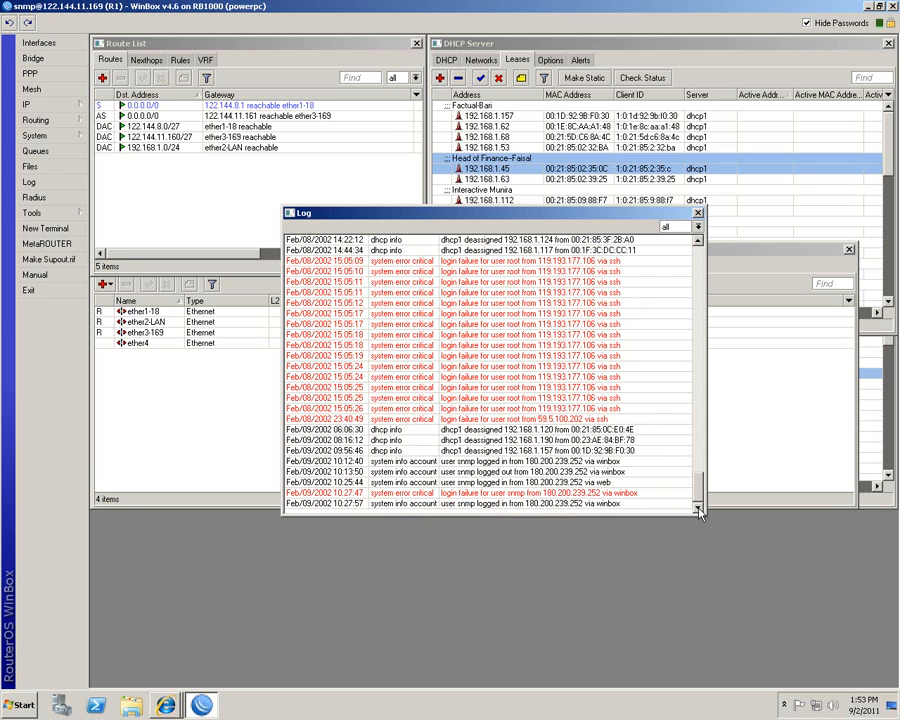
pyautogui.click(699, 215)
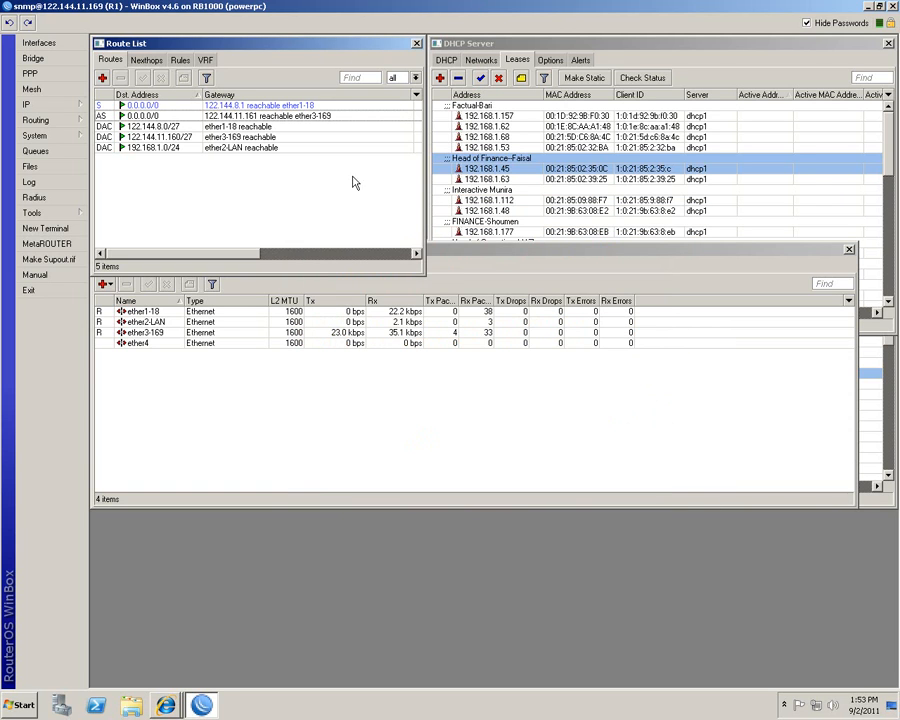
# Bring the Interface List and Queue List forward in turn, and move the Interface List just beneath the Route List
pyautogui.click(592, 432)
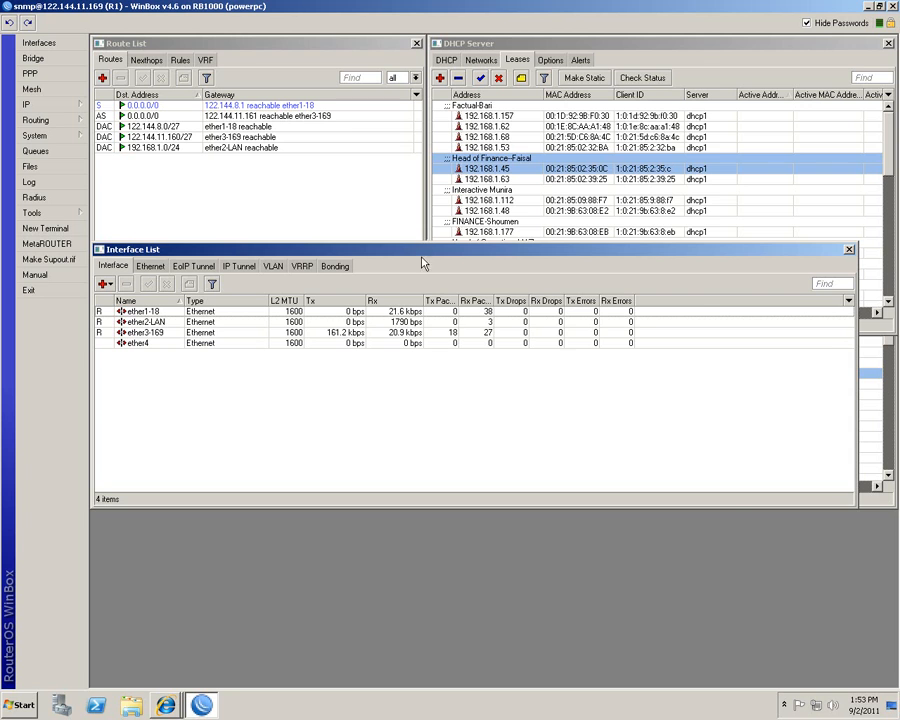
pyautogui.click(878, 508)
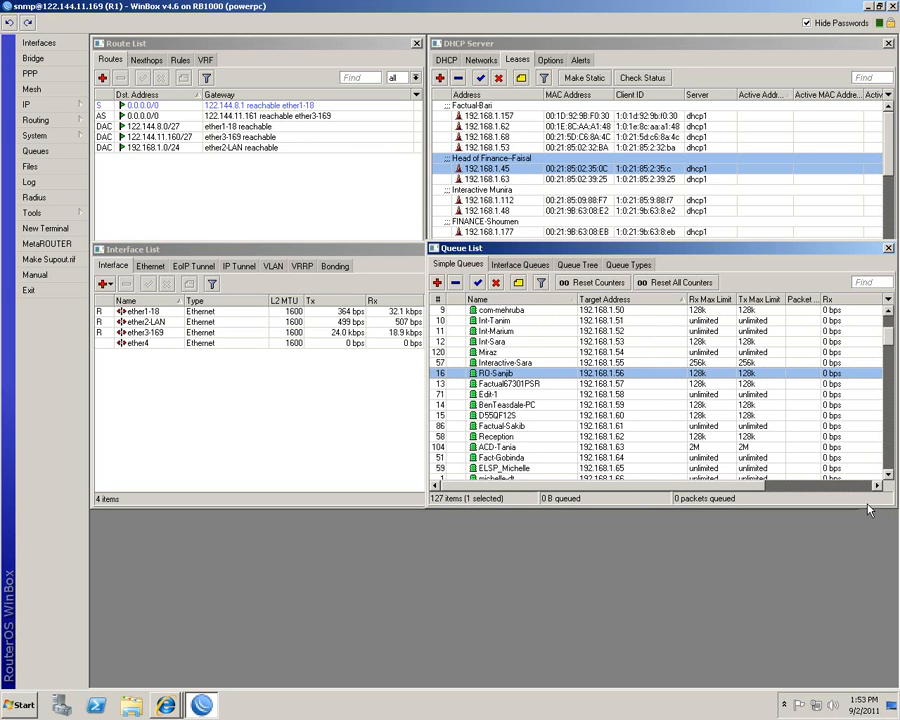
pyautogui.click(372, 252)
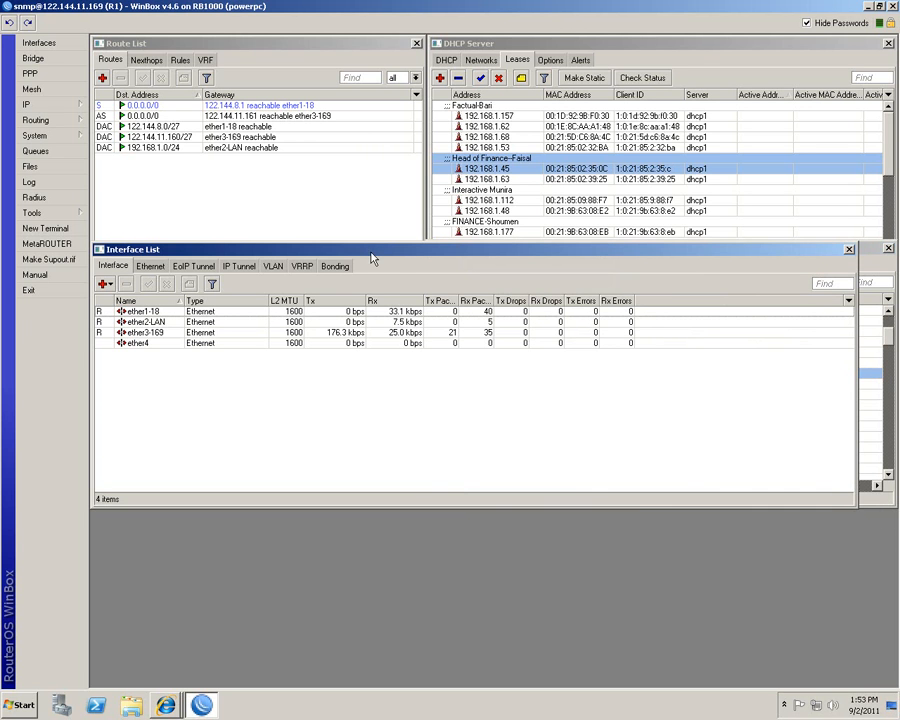
pyautogui.moveTo(482, 255); pyautogui.dragTo(492, 417)
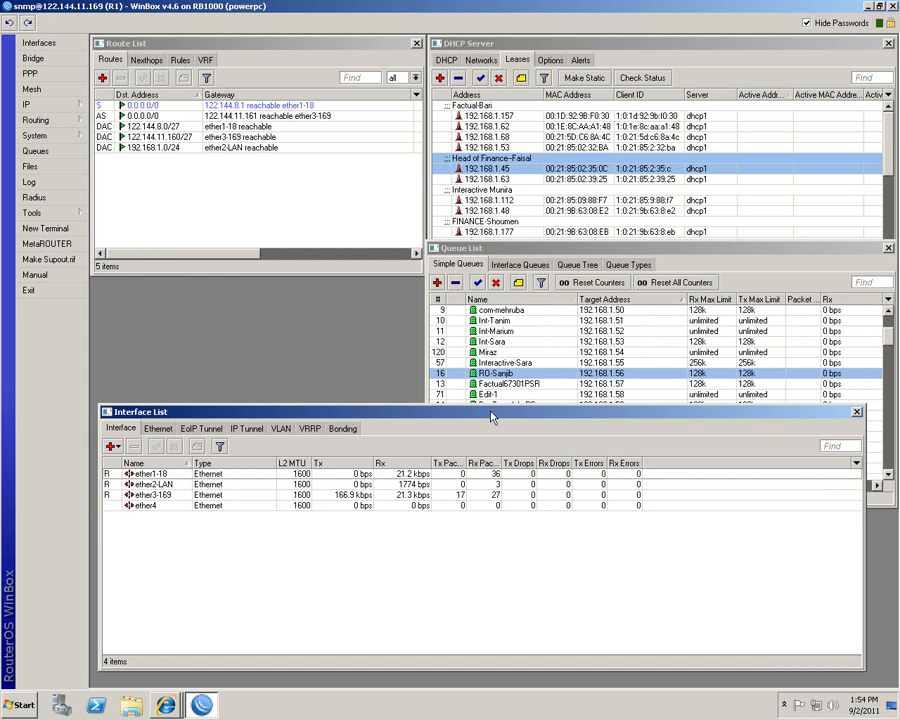
pyautogui.moveTo(491, 417); pyautogui.dragTo(490, 428)
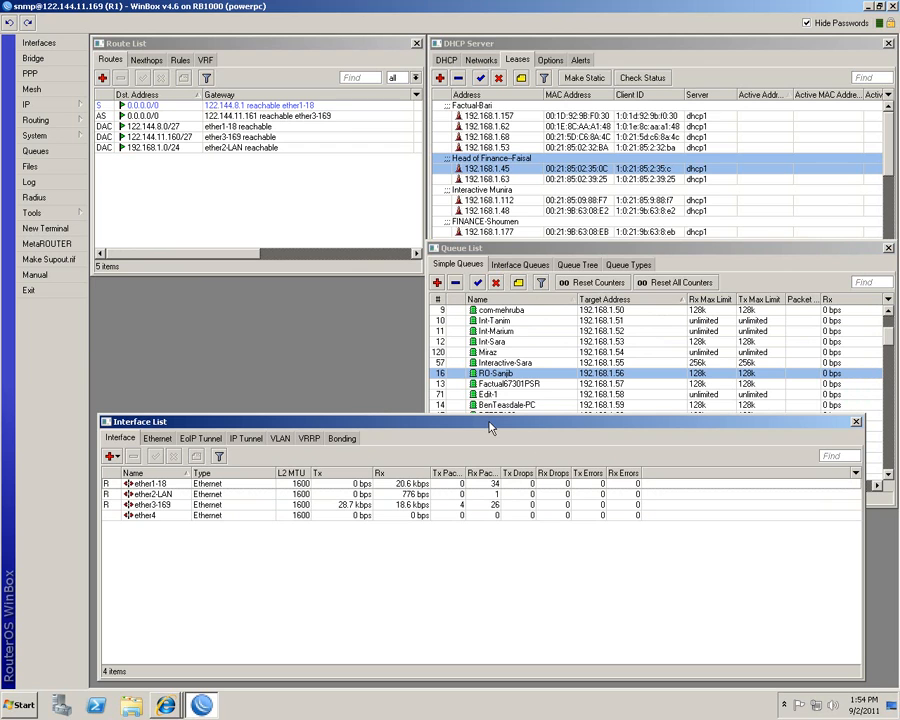
pyautogui.moveTo(490, 428); pyautogui.dragTo(480, 289)
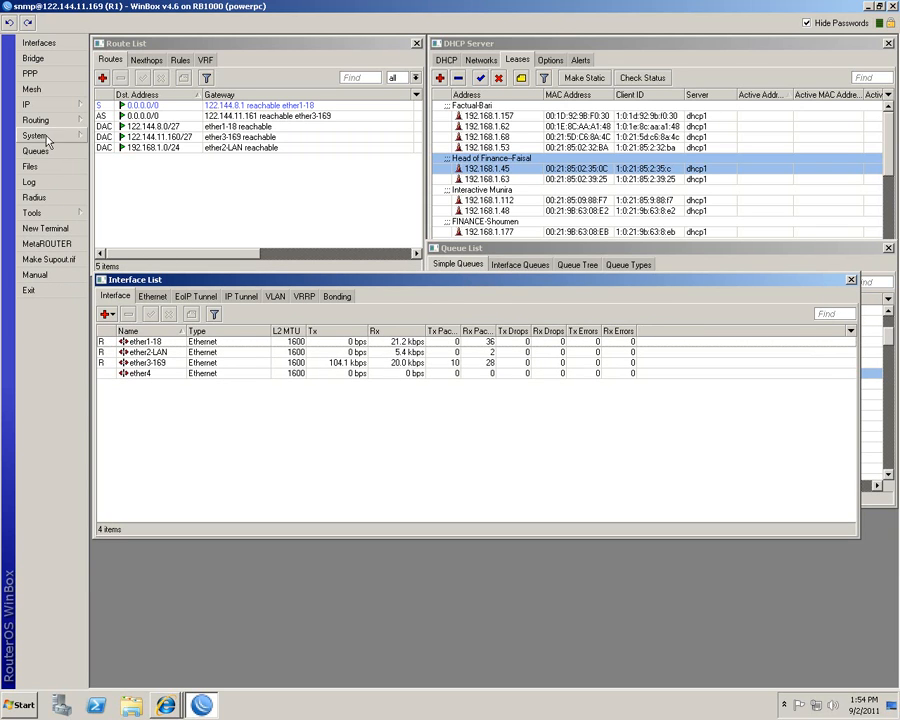
# Open a new terminal, close it without entering commands, and restore the main window from its maximized size
pyautogui.click(47, 229)
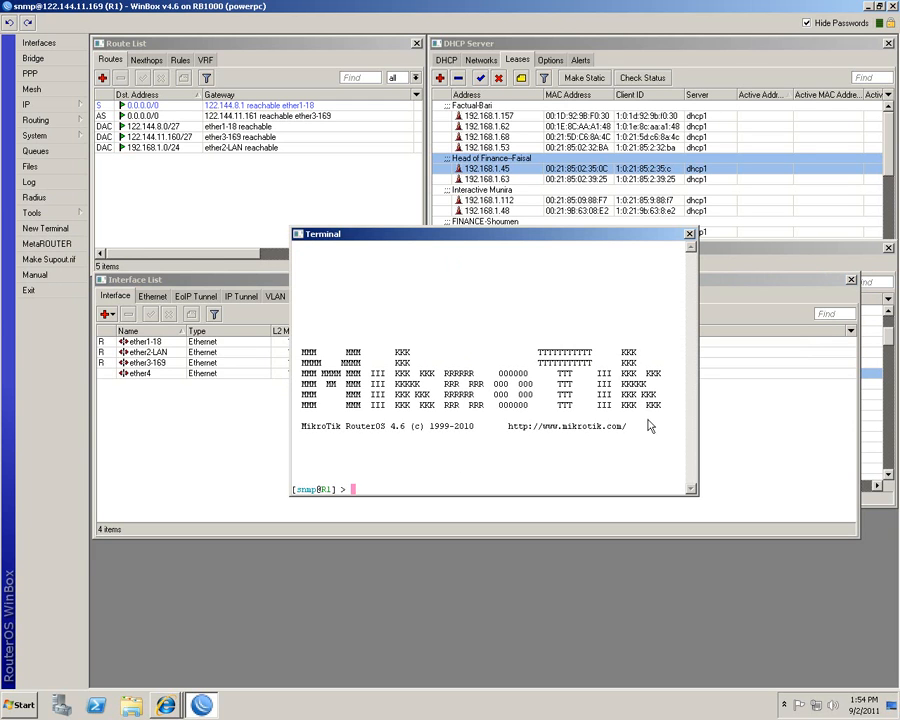
pyautogui.click(689, 236)
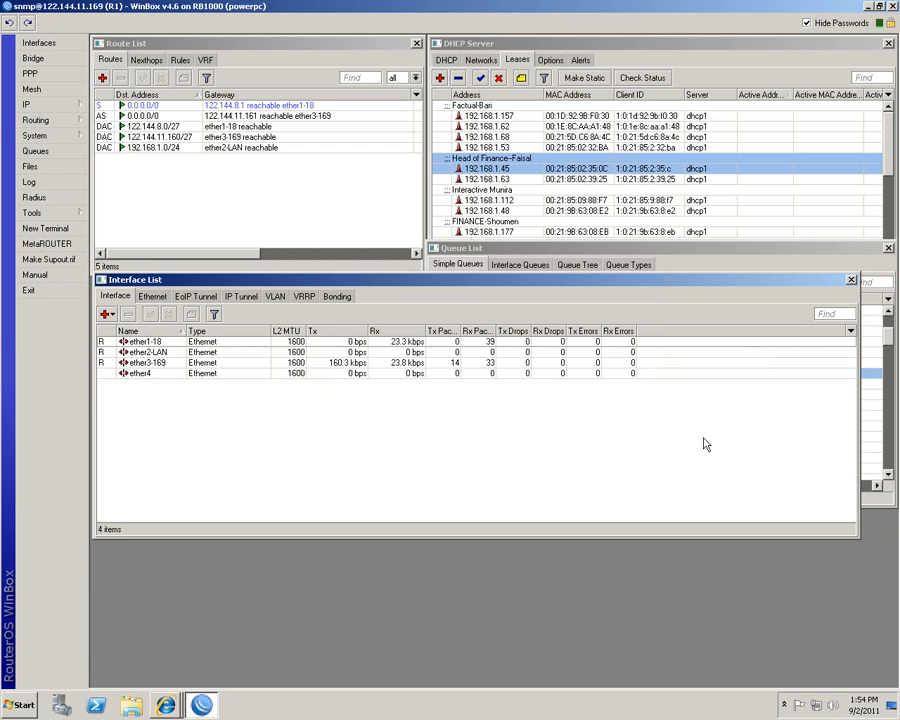
pyautogui.doubleClick(470, 7)
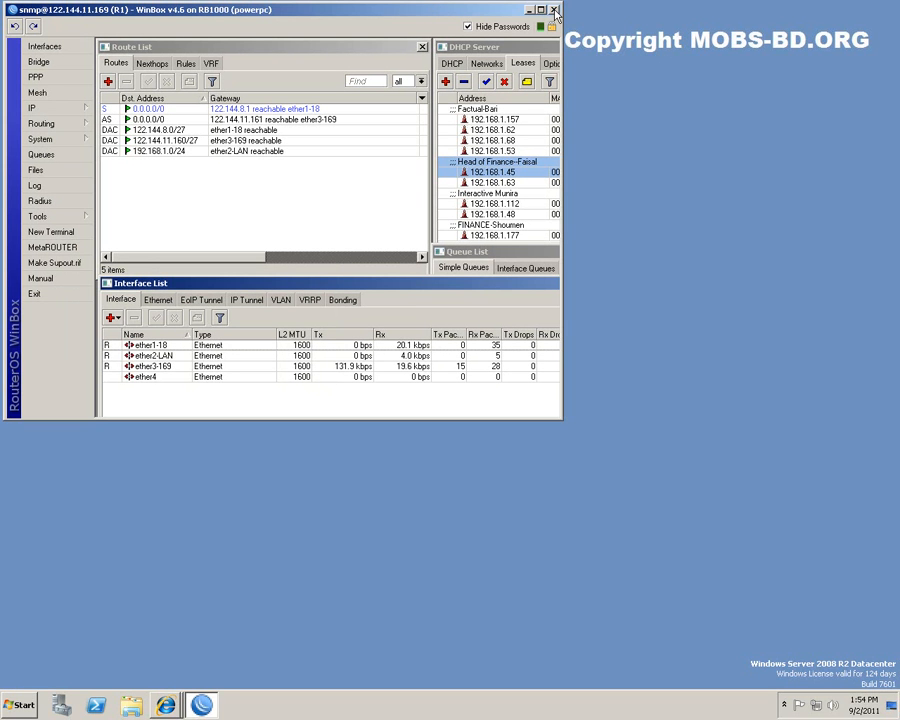